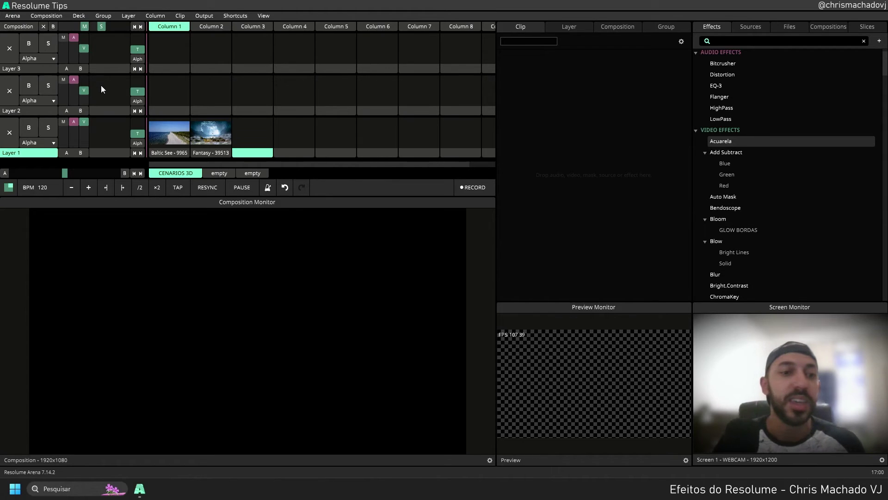
# - Play the Baltic See - 9965 clip on Layer 1 and clear the Fantasy - 39513 clip from its slot
pyautogui.click(170, 133)
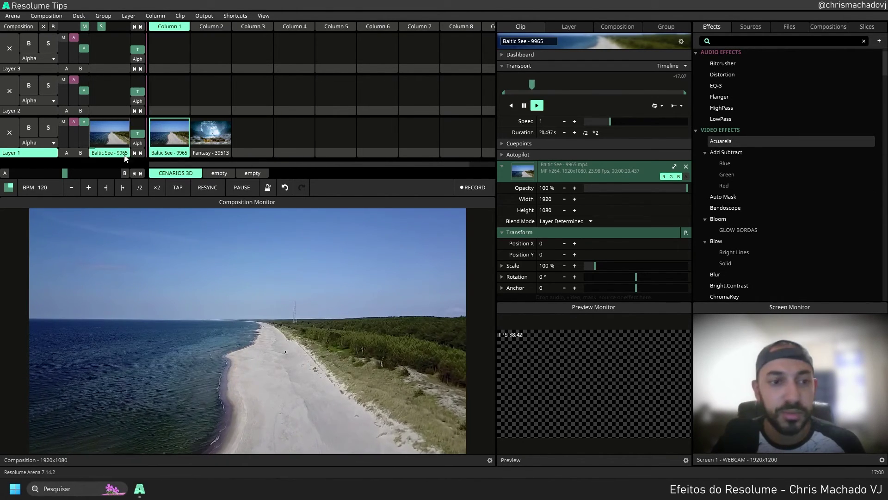
pyautogui.click(219, 137)
pyautogui.click(173, 130)
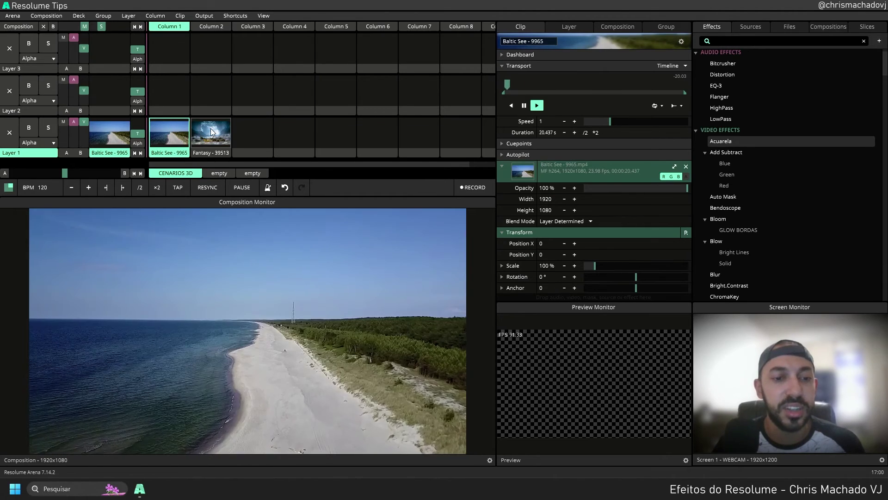
pyautogui.rightClick(216, 153)
pyautogui.click(236, 347)
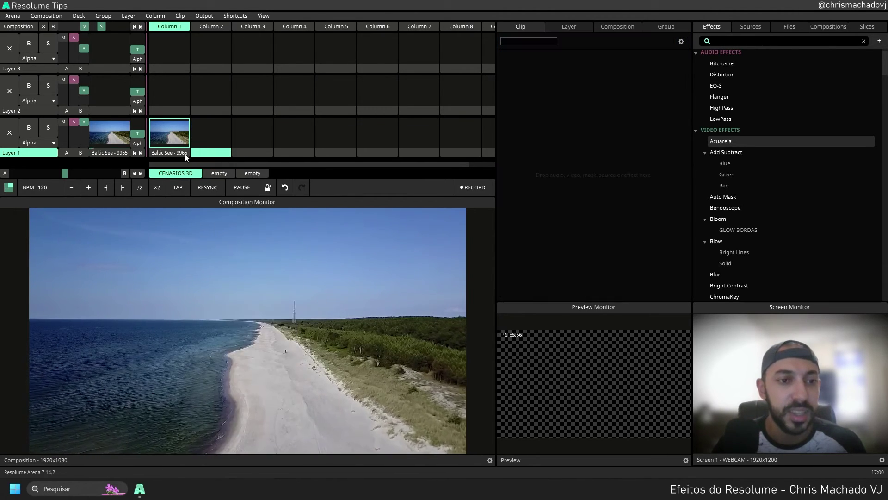
# - Collapse the Audio Effects category and apply the Acuarela video effect to the Baltic See - 9965 clip
pyautogui.click(163, 152)
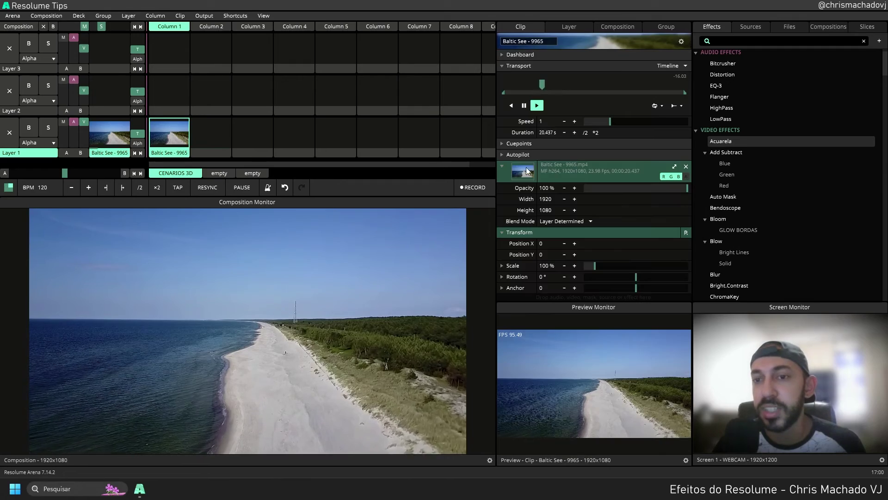
pyautogui.click(696, 54)
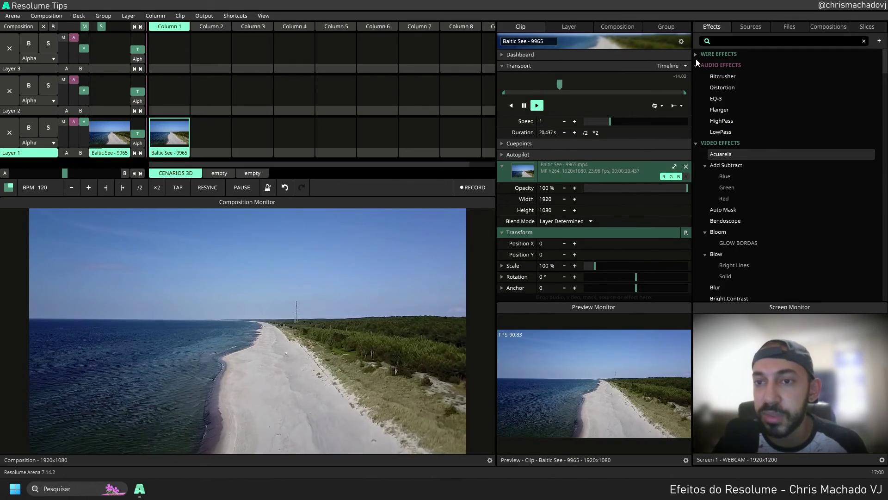
pyautogui.click(698, 64)
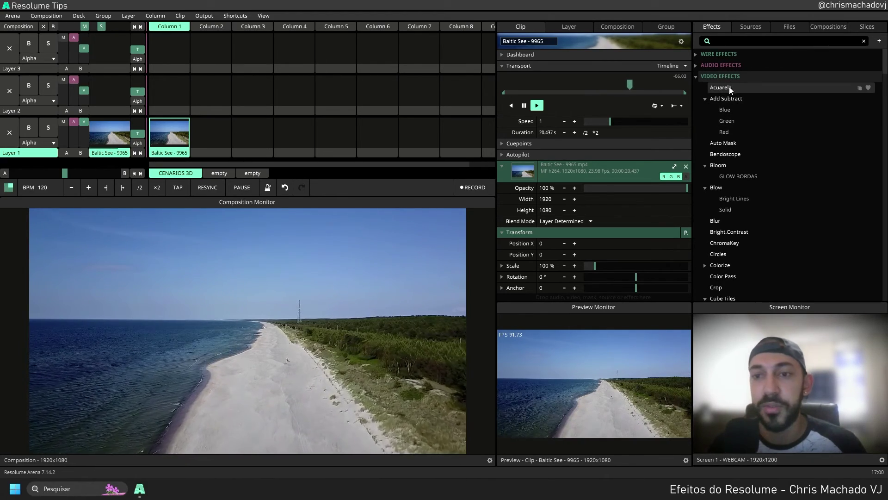
pyautogui.moveTo(727, 87); pyautogui.dragTo(166, 132)
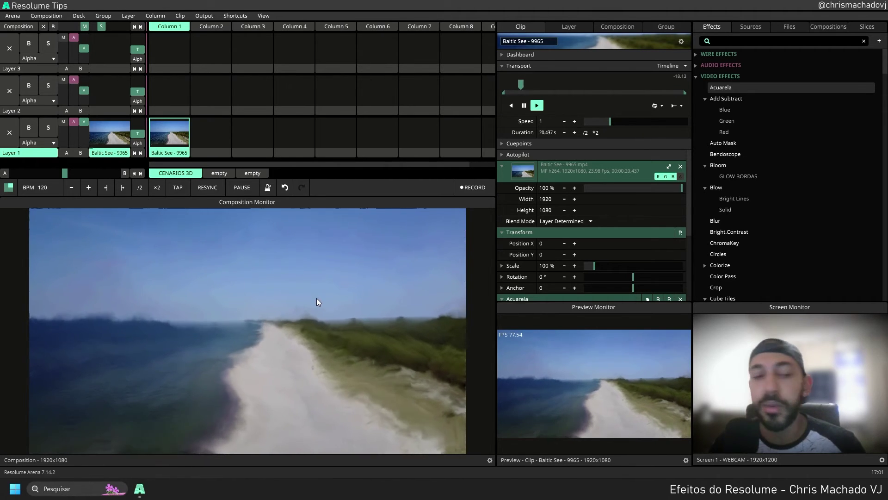
# - Lower the Acuarela effect's opacity to 79%, restore it to 100%, and look through the available blend modes
pyautogui.scroll(-5, 563, 203)
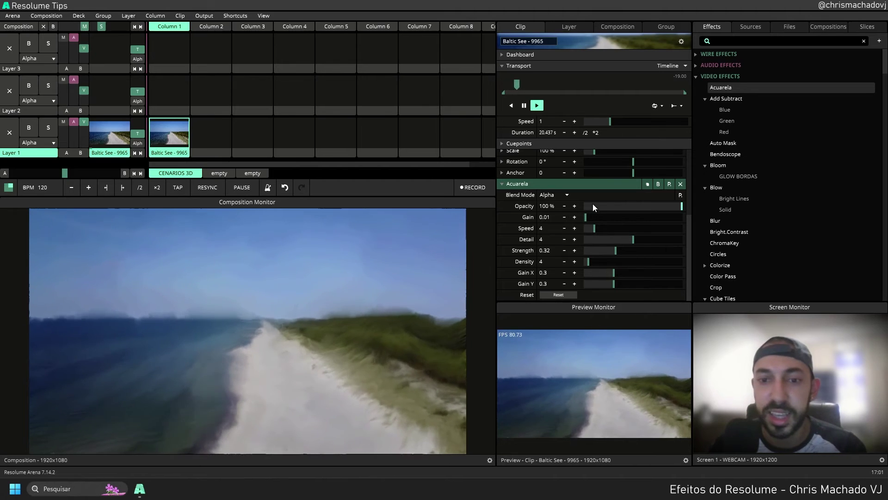
pyautogui.moveTo(682, 206); pyautogui.dragTo(646, 200)
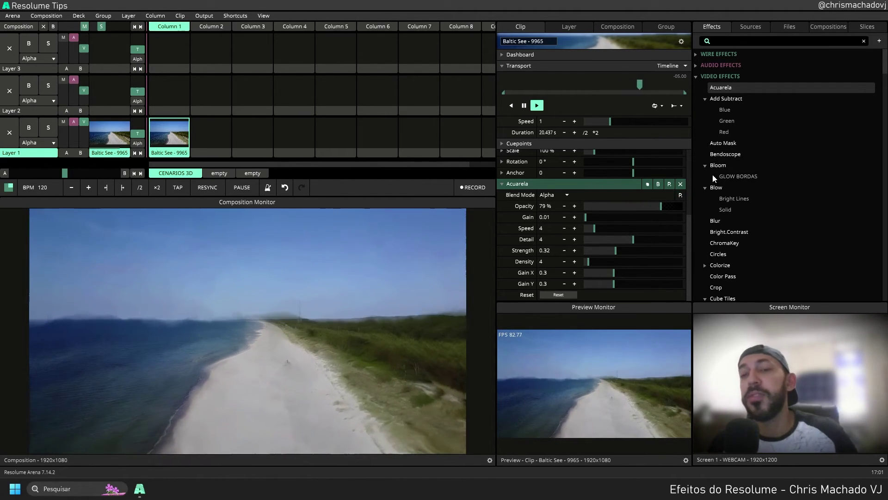
pyautogui.click(676, 206)
pyautogui.moveTo(676, 206); pyautogui.dragTo(689, 208)
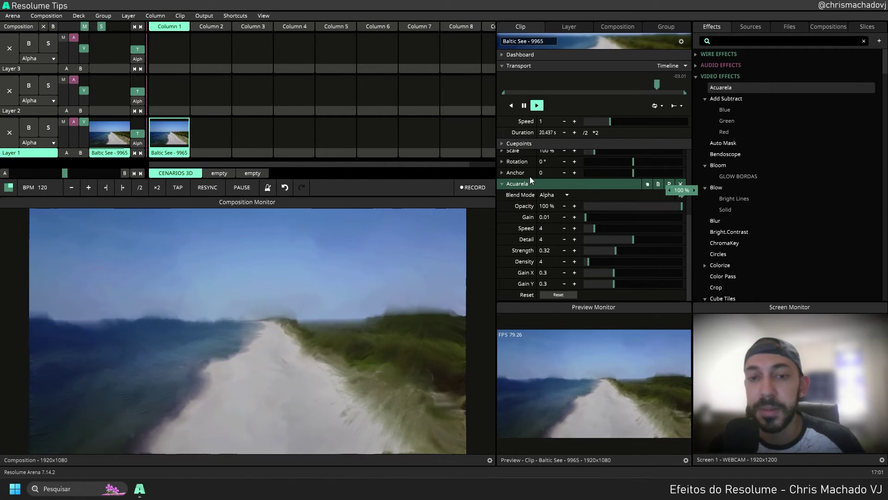
pyautogui.click(549, 194)
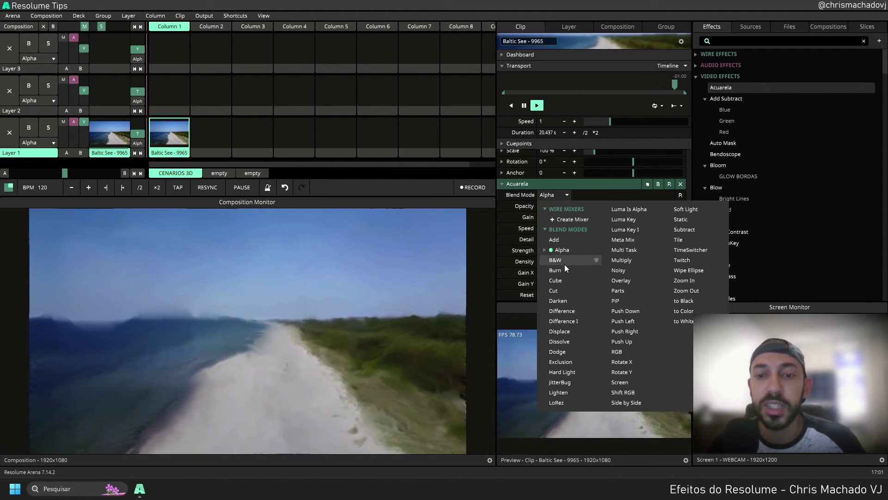
pyautogui.click(576, 184)
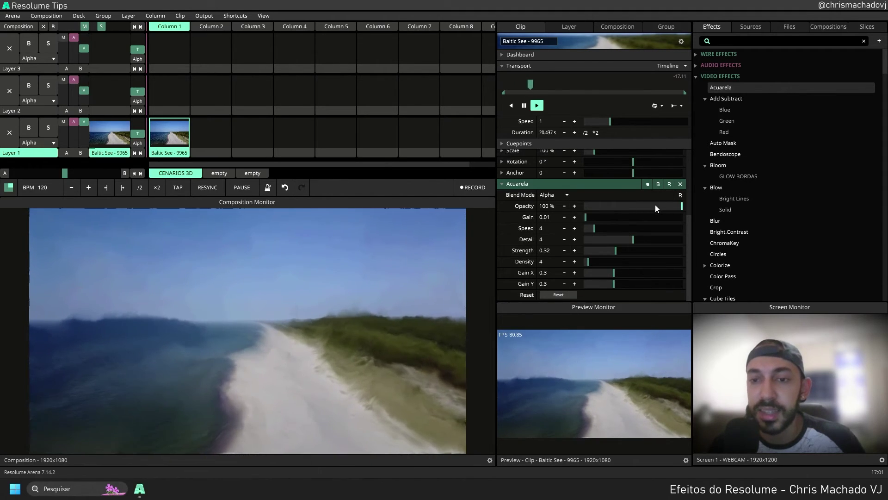
# - Vary the Acuarela opacity with the Alpha blend mode, ending at 67%
pyautogui.moveTo(655, 204)
pyautogui.mouseDown()
pyautogui.moveTo(590, 204)
pyautogui.moveTo(680, 199)
pyautogui.moveTo(599, 207)
pyautogui.moveTo(656, 205)
pyautogui.mouseUp()
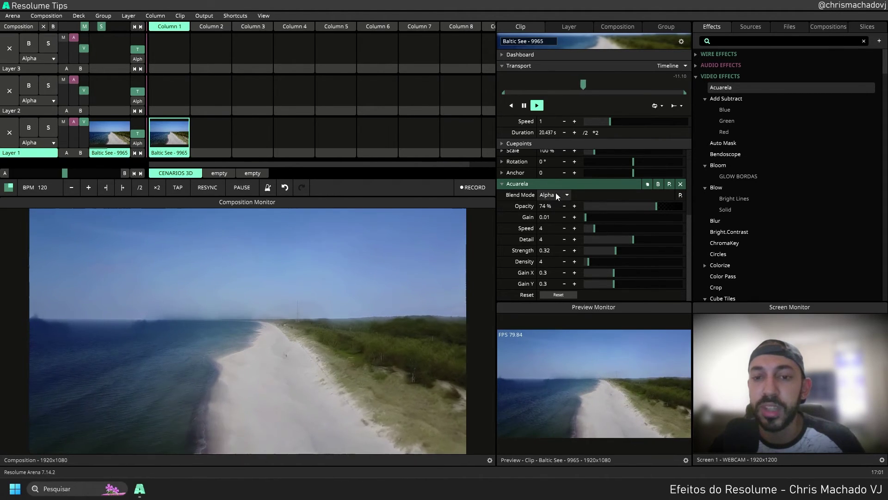
pyautogui.moveTo(657, 207)
pyautogui.mouseDown()
pyautogui.moveTo(615, 206)
pyautogui.moveTo(666, 214)
pyautogui.moveTo(636, 208)
pyautogui.moveTo(652, 207)
pyautogui.mouseUp()
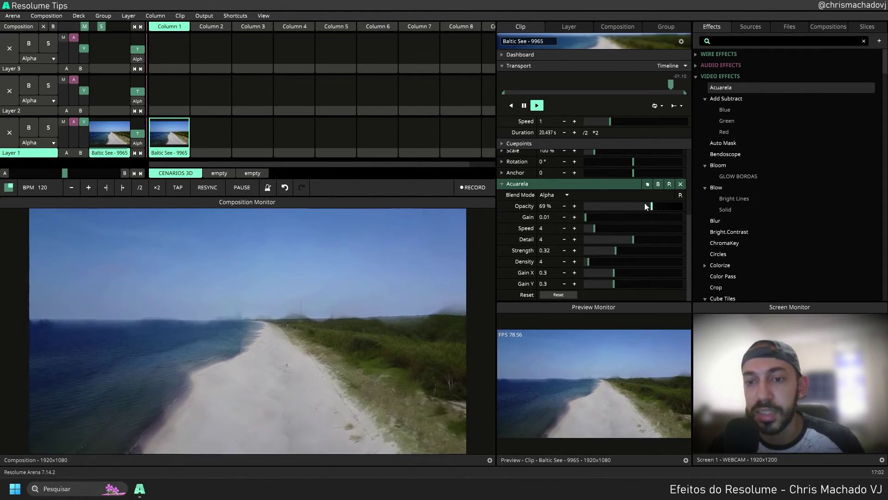
pyautogui.moveTo(645, 203); pyautogui.dragTo(683, 213)
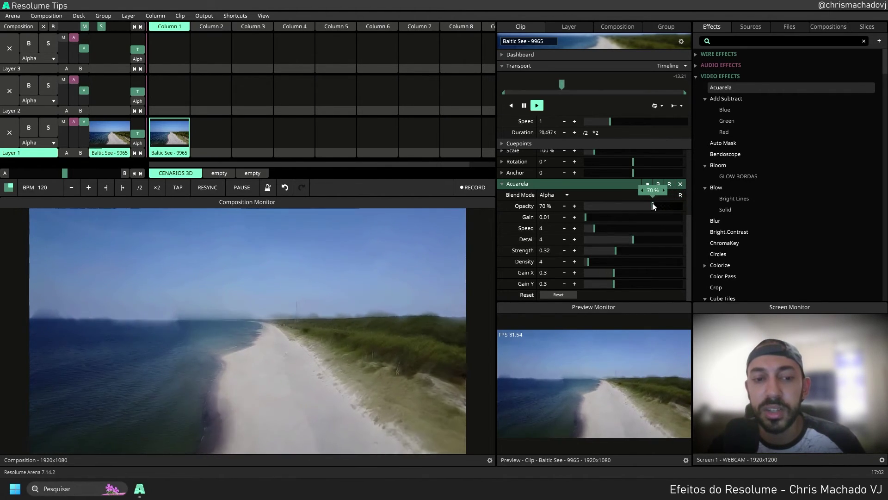
pyautogui.moveTo(654, 202)
pyautogui.mouseDown()
pyautogui.moveTo(570, 198)
pyautogui.moveTo(643, 206)
pyautogui.mouseUp()
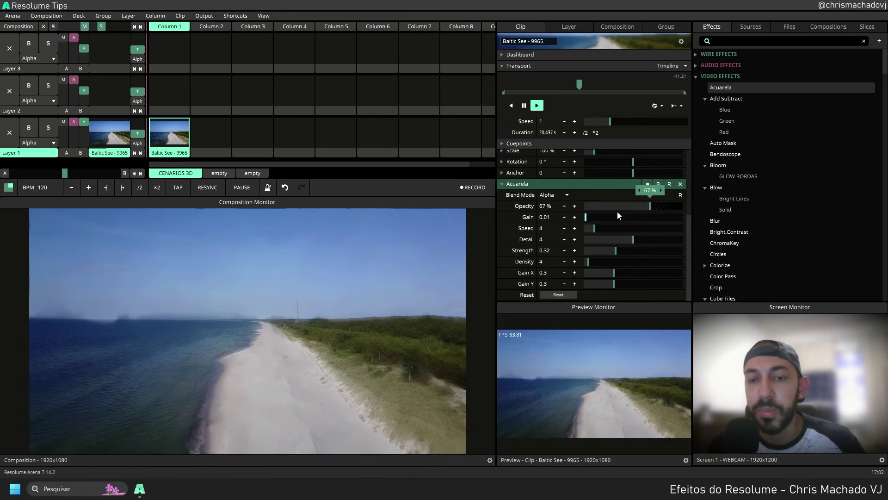
# - Set the Acuarela blend mode to Add and raise the effect's opacity to 100%
pyautogui.click(565, 195)
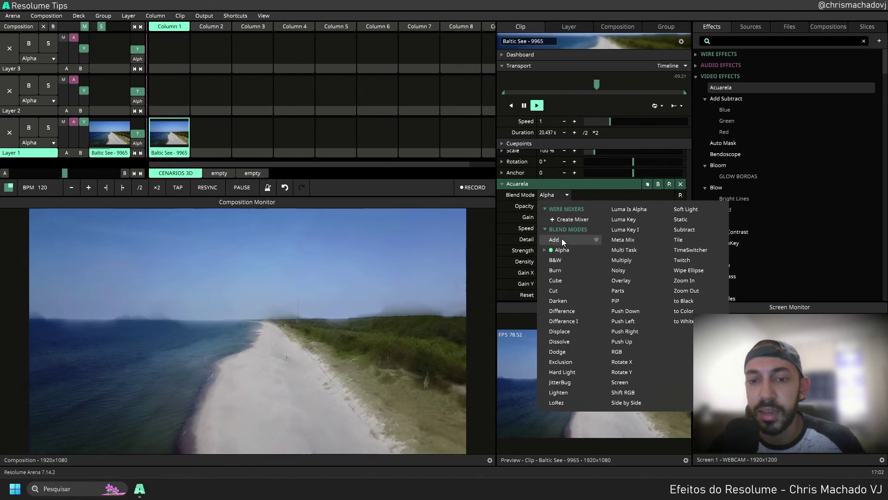
pyautogui.click(562, 237)
pyautogui.moveTo(645, 202); pyautogui.dragTo(681, 217)
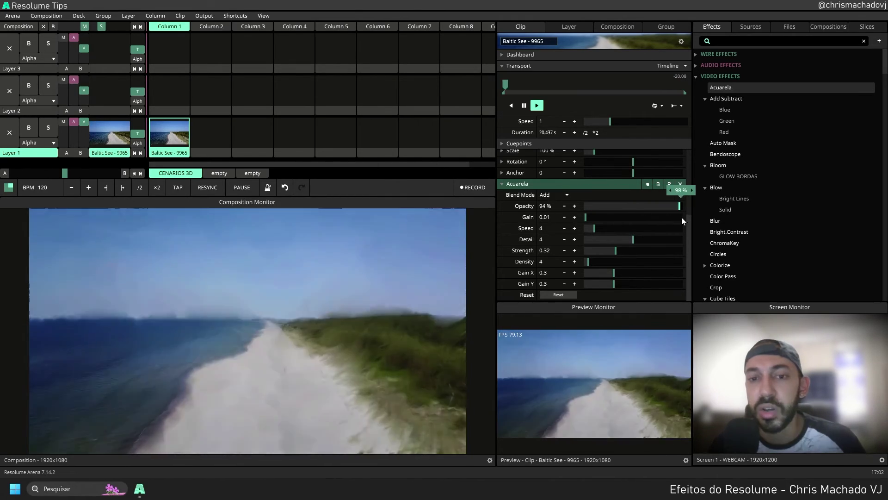
# - Set the Acuarela blend mode to Cube and try different opacity levels
pyautogui.click(561, 196)
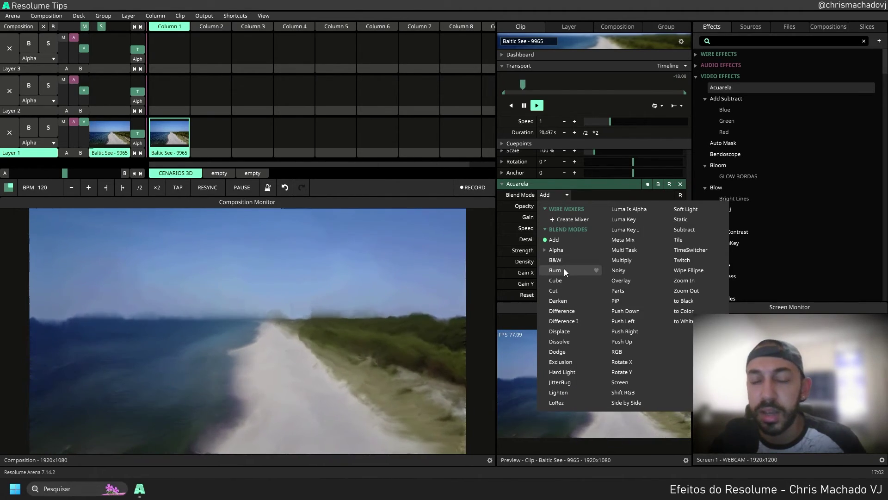
pyautogui.click(562, 281)
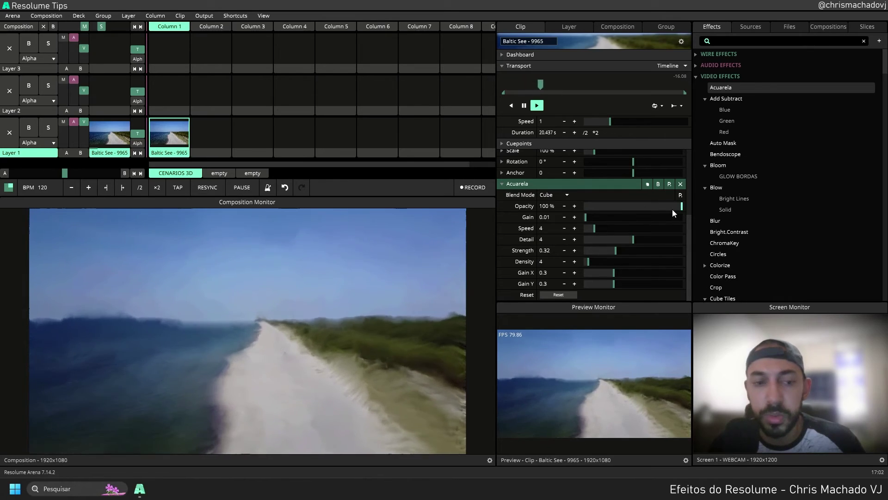
pyautogui.moveTo(672, 209)
pyautogui.mouseDown()
pyautogui.moveTo(566, 207)
pyautogui.moveTo(654, 212)
pyautogui.moveTo(629, 207)
pyautogui.moveTo(693, 195)
pyautogui.moveTo(590, 189)
pyautogui.moveTo(621, 189)
pyautogui.moveTo(647, 204)
pyautogui.moveTo(633, 212)
pyautogui.moveTo(622, 208)
pyautogui.moveTo(636, 204)
pyautogui.moveTo(589, 211)
pyautogui.moveTo(665, 222)
pyautogui.moveTo(602, 199)
pyautogui.moveTo(658, 215)
pyautogui.moveTo(558, 200)
pyautogui.moveTo(665, 199)
pyautogui.moveTo(611, 193)
pyautogui.moveTo(638, 199)
pyautogui.moveTo(603, 182)
pyautogui.moveTo(654, 194)
pyautogui.moveTo(635, 176)
pyautogui.moveTo(566, 193)
pyautogui.mouseUp()
# - Change the Acuarela blend mode to Cut and set the opacity to 50%
pyautogui.click(564, 195)
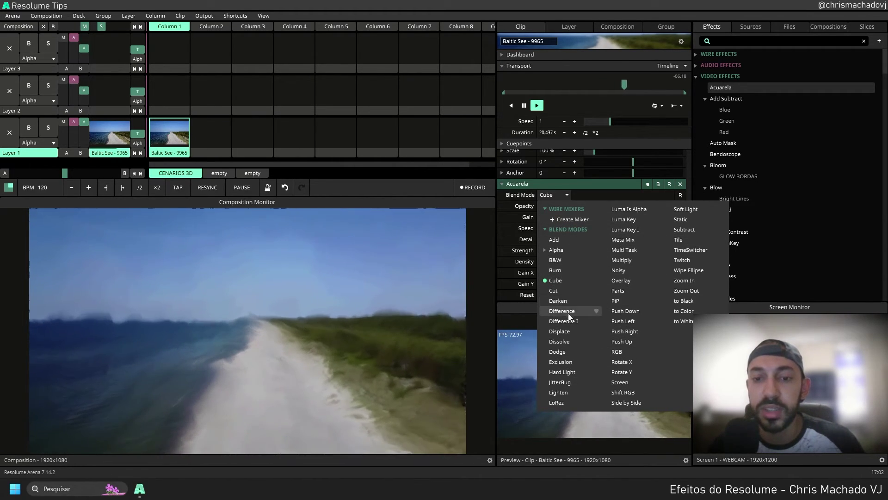
pyautogui.click(562, 292)
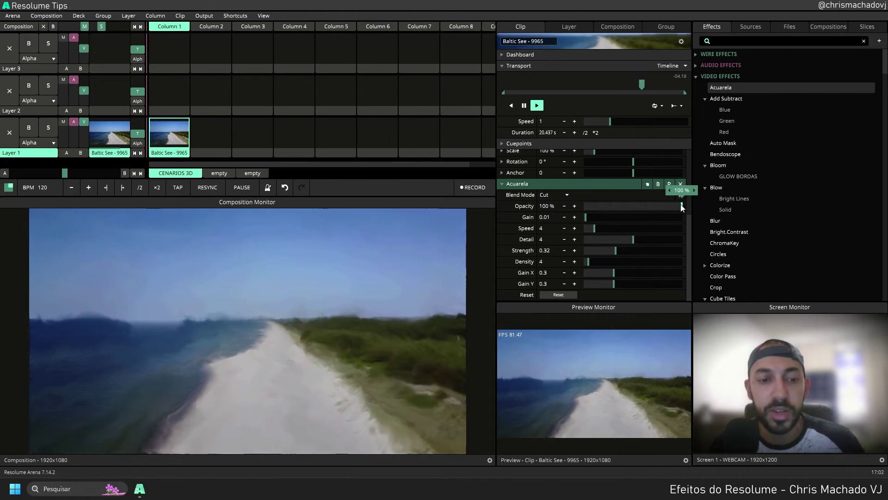
pyautogui.moveTo(682, 205)
pyautogui.mouseDown()
pyautogui.moveTo(606, 206)
pyautogui.moveTo(634, 210)
pyautogui.mouseUp()
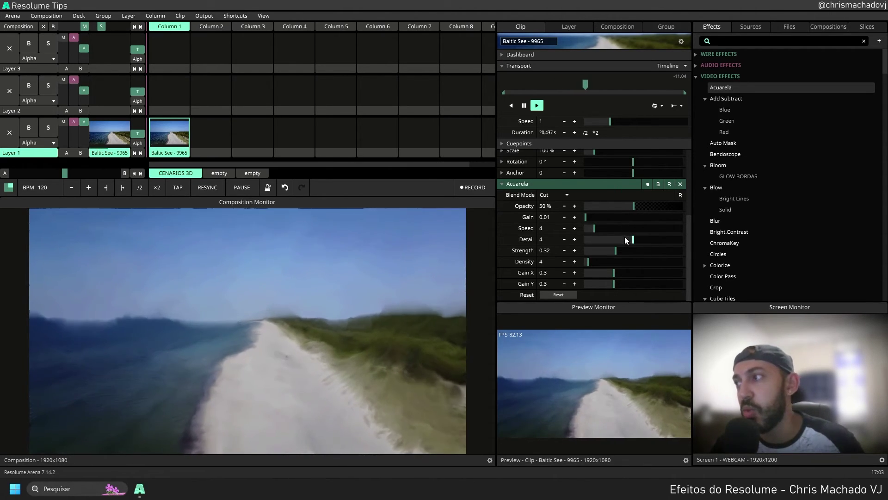
# - Switch the Acuarela blend mode to Darken and set the opacity to 73%
pyautogui.click(567, 194)
pyautogui.click(559, 301)
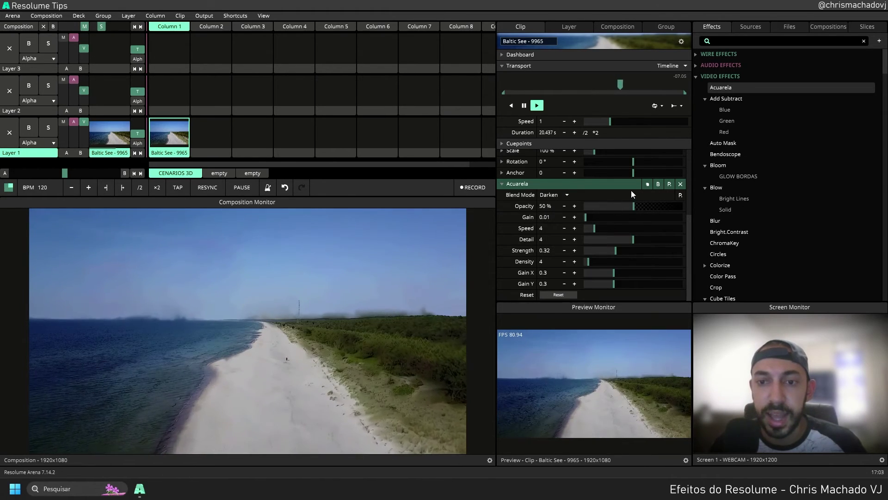
pyautogui.moveTo(633, 206); pyautogui.dragTo(655, 209)
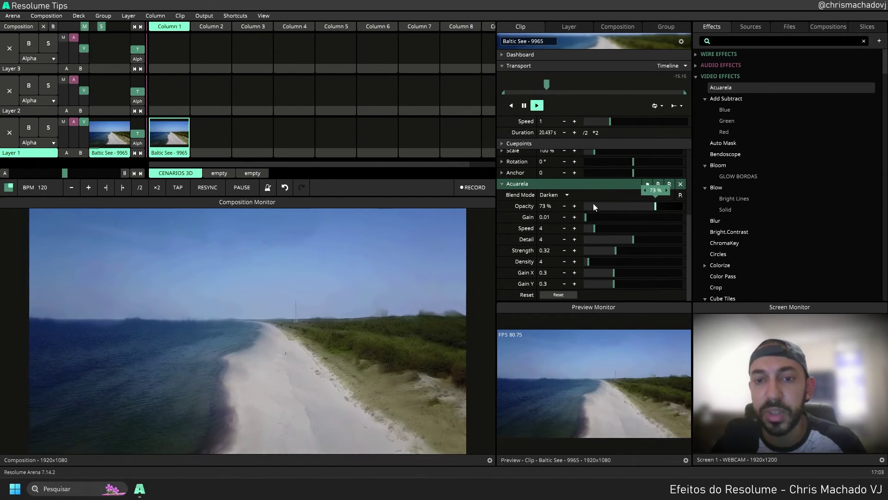
# - Switch the Acuarela blend mode to B&W and raise the opacity to its maximum
pyautogui.click(561, 196)
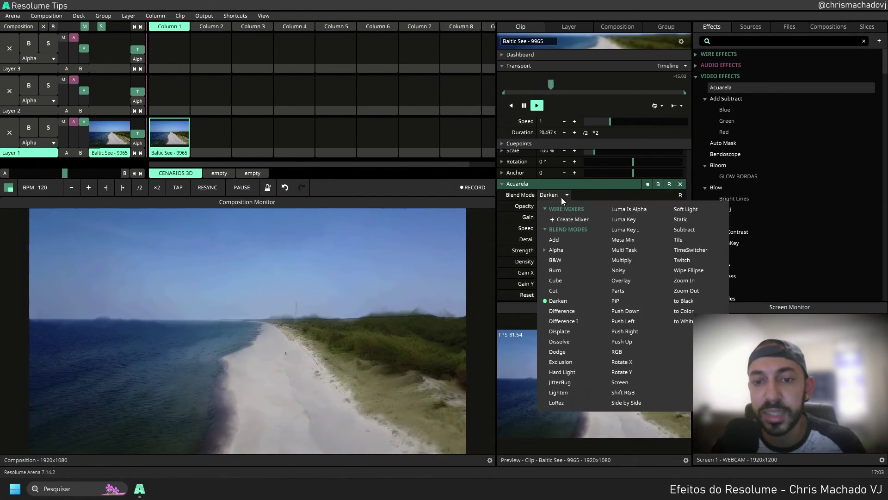
pyautogui.click(569, 259)
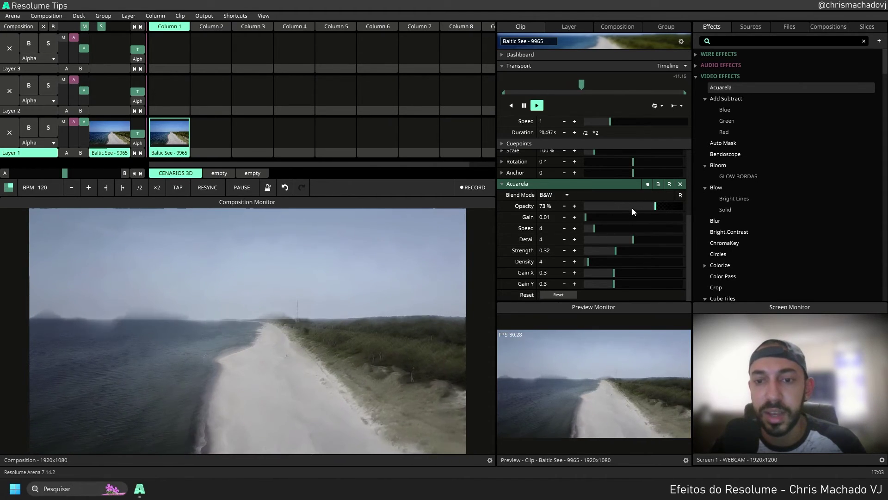
pyautogui.moveTo(633, 209); pyautogui.dragTo(684, 221)
# - Set the Acuarela blend mode to Burn and adjust the opacity to 53%
pyautogui.click(555, 195)
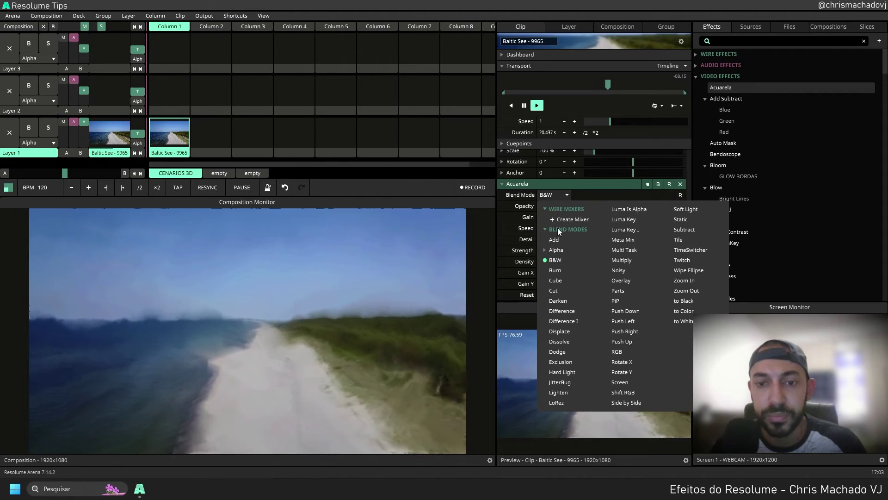
pyautogui.click(559, 269)
pyautogui.moveTo(636, 206)
pyautogui.mouseDown()
pyautogui.moveTo(645, 211)
pyautogui.moveTo(591, 212)
pyautogui.moveTo(635, 233)
pyautogui.moveTo(645, 227)
pyautogui.moveTo(623, 229)
pyautogui.moveTo(630, 235)
pyautogui.moveTo(645, 231)
pyautogui.moveTo(636, 210)
pyautogui.moveTo(673, 215)
pyautogui.moveTo(623, 212)
pyautogui.moveTo(676, 206)
pyautogui.moveTo(644, 200)
pyautogui.moveTo(635, 210)
pyautogui.mouseUp()
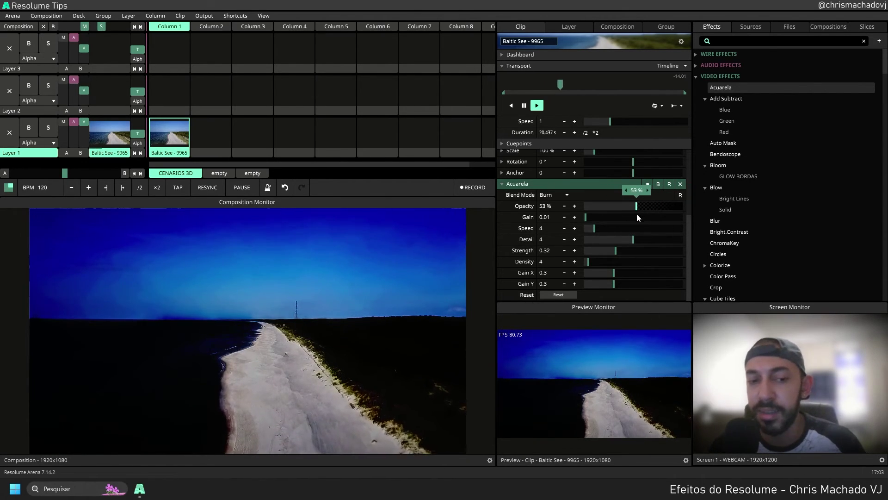
pyautogui.moveTo(638, 215)
pyautogui.mouseDown()
pyautogui.moveTo(655, 202)
pyautogui.moveTo(637, 205)
pyautogui.mouseUp()
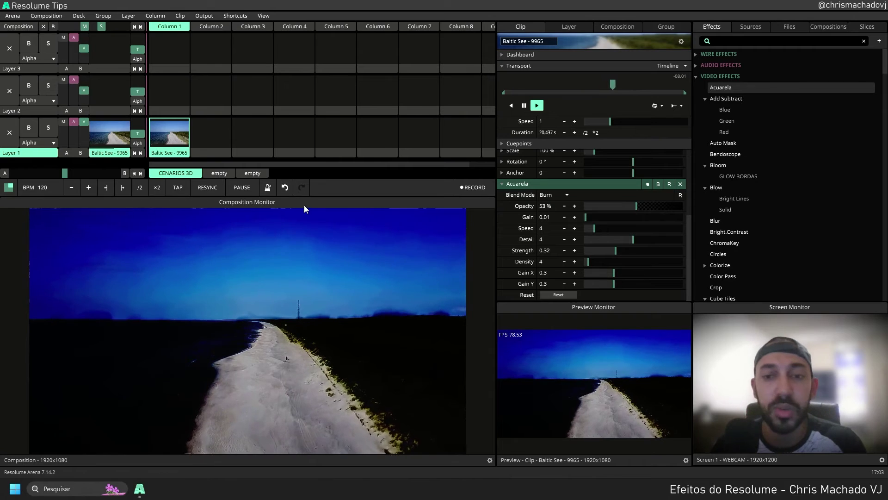
# - Expand the Acuarela settings, change the blend mode to Difference, and set the opacity to 41%
pyautogui.scroll(3, 544, 190)
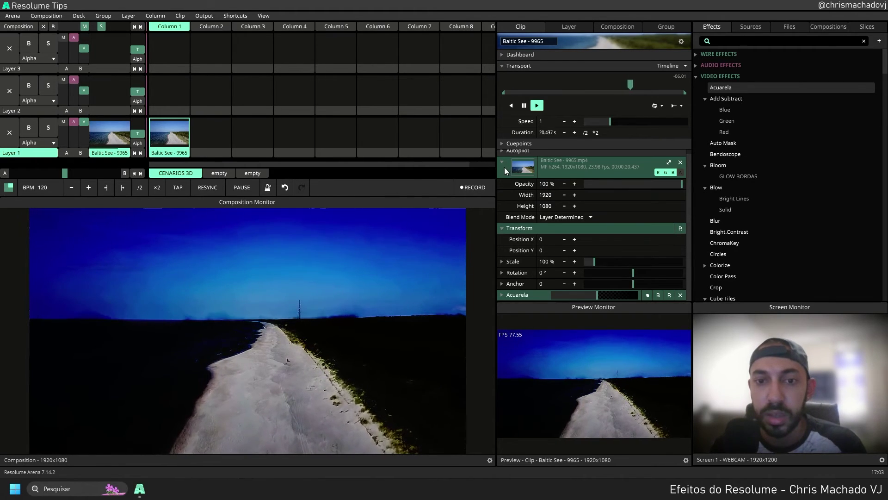
pyautogui.click(503, 294)
pyautogui.scroll(-3, 509, 277)
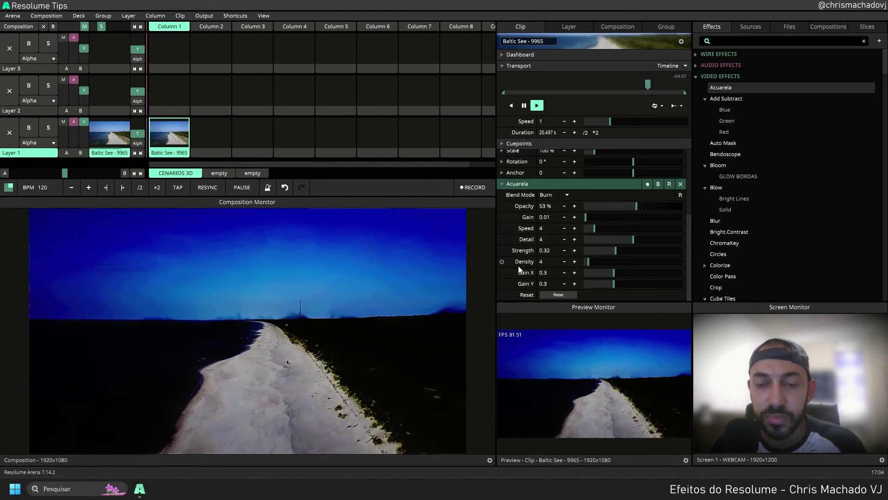
pyautogui.click(554, 195)
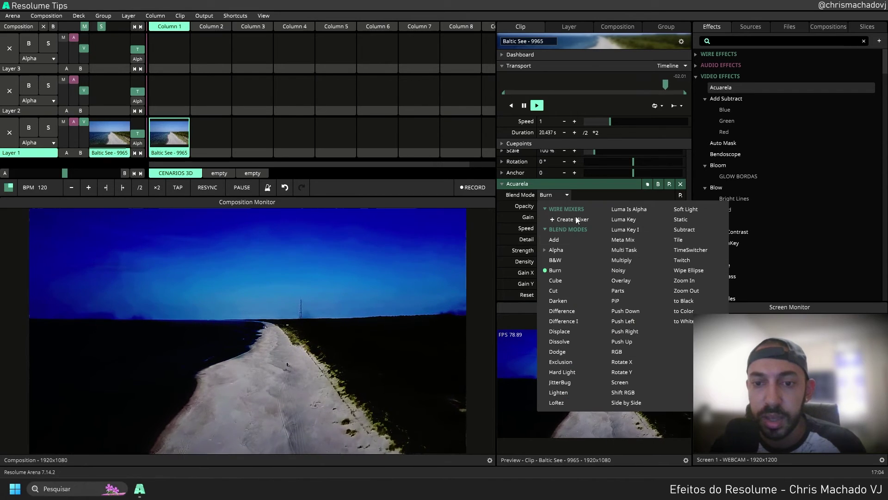
pyautogui.click(562, 310)
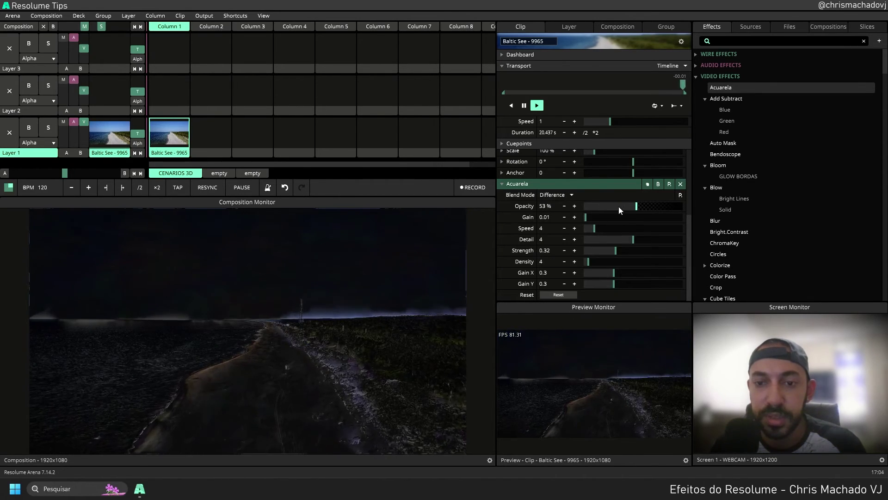
pyautogui.moveTo(618, 206)
pyautogui.mouseDown()
pyautogui.moveTo(666, 205)
pyautogui.moveTo(621, 208)
pyautogui.mouseUp()
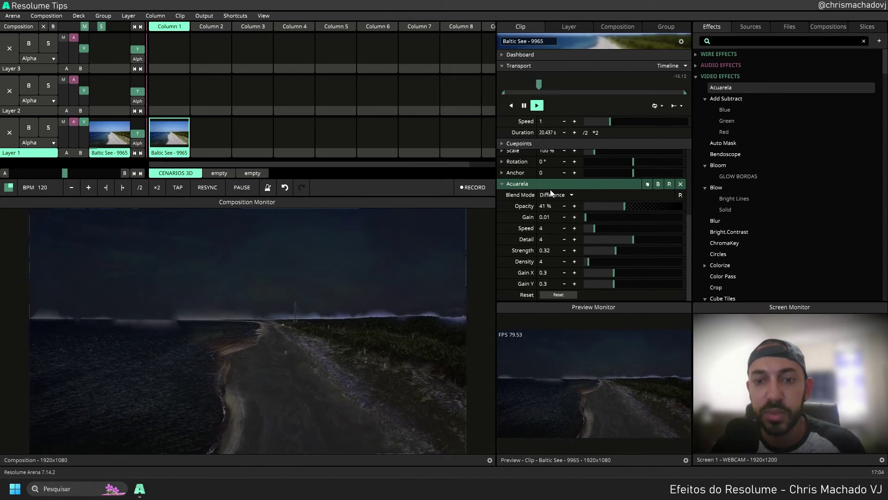
# - Switch the Acuarela blend mode to Difference I
pyautogui.click(551, 195)
pyautogui.click(562, 321)
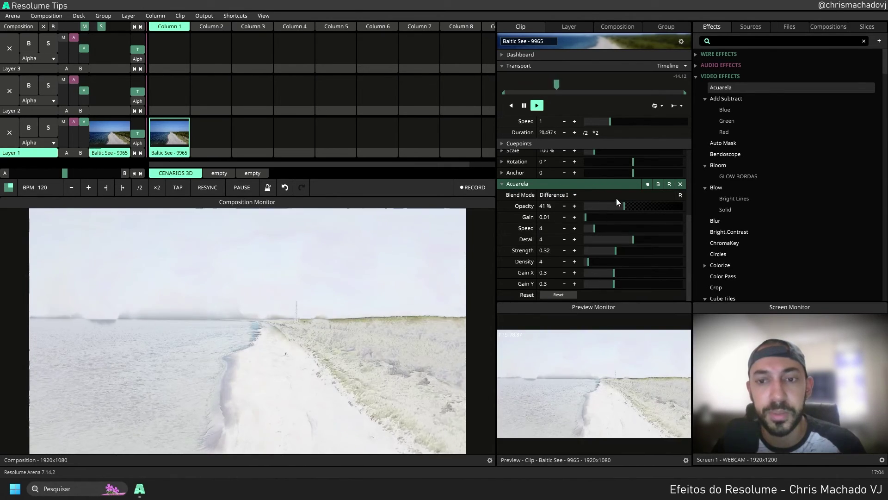
# - Set the Acuarela blend mode to Displace, try an opacity of 28%, and raise it to 100%
pyautogui.click(562, 195)
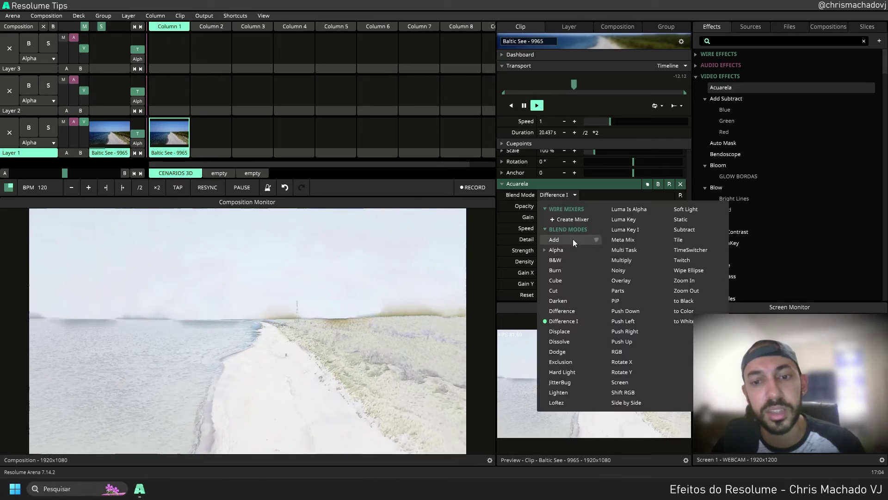
pyautogui.click(559, 331)
pyautogui.moveTo(622, 217)
pyautogui.mouseDown()
pyautogui.moveTo(569, 221)
pyautogui.moveTo(615, 225)
pyautogui.mouseUp()
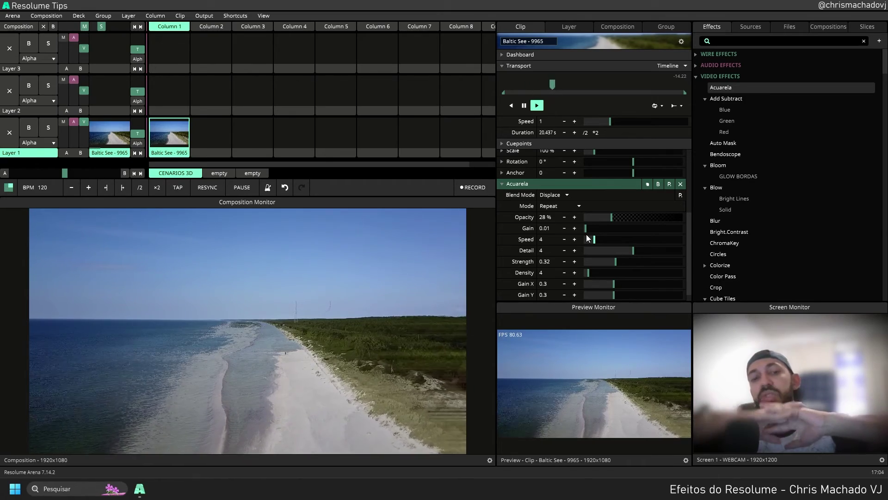
pyautogui.moveTo(609, 218); pyautogui.dragTo(667, 244)
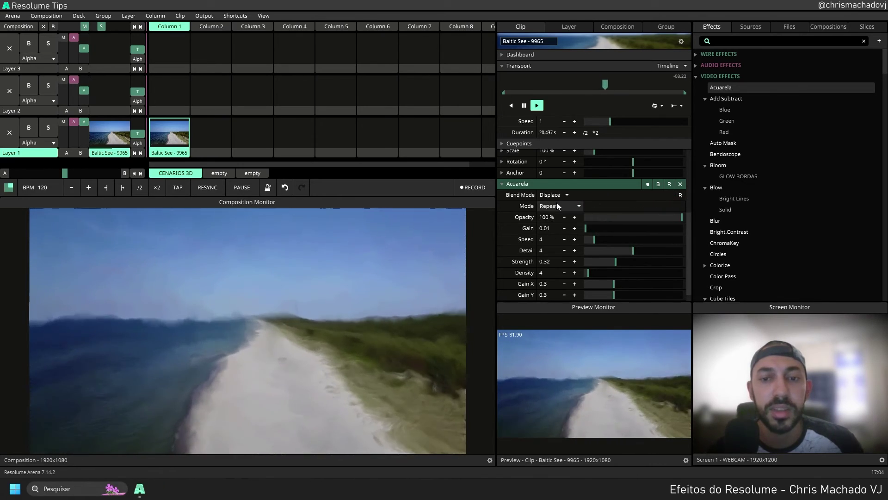
# - Set the Acuarela blend mode to Dissolve, try a zoom of about 4.6, and undo the zoom change
pyautogui.click(557, 203)
pyautogui.click(553, 194)
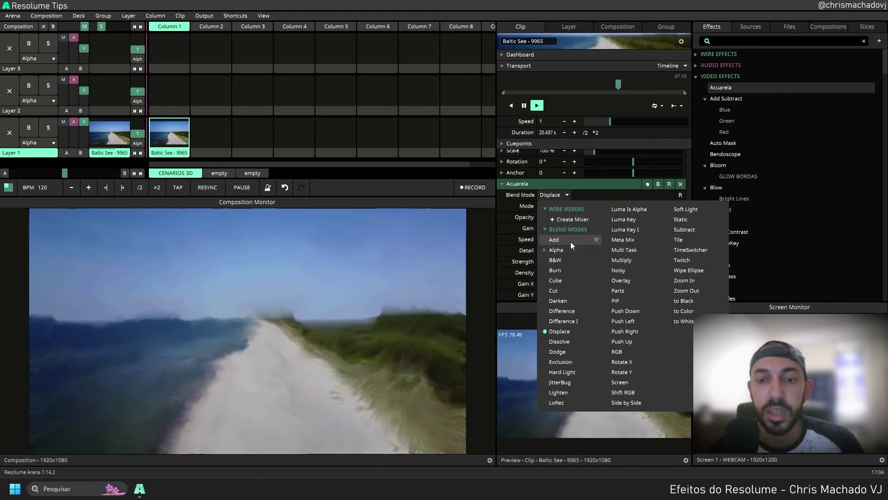
pyautogui.click(570, 343)
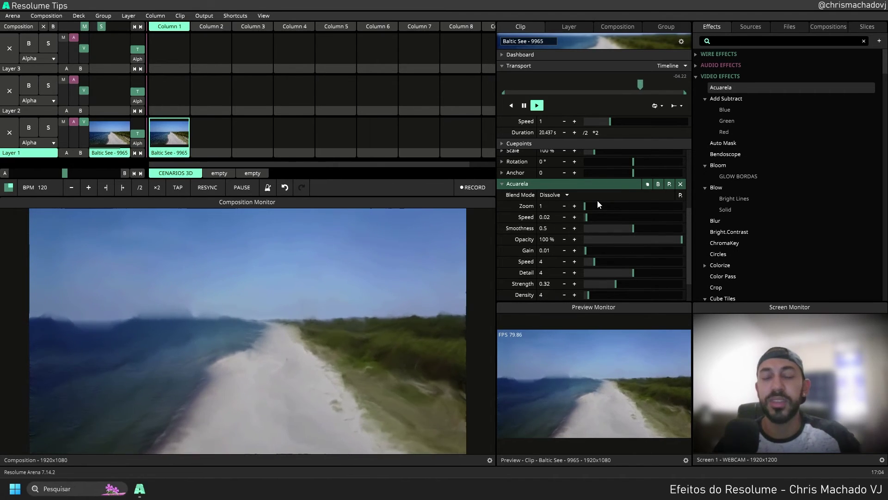
pyautogui.moveTo(585, 208)
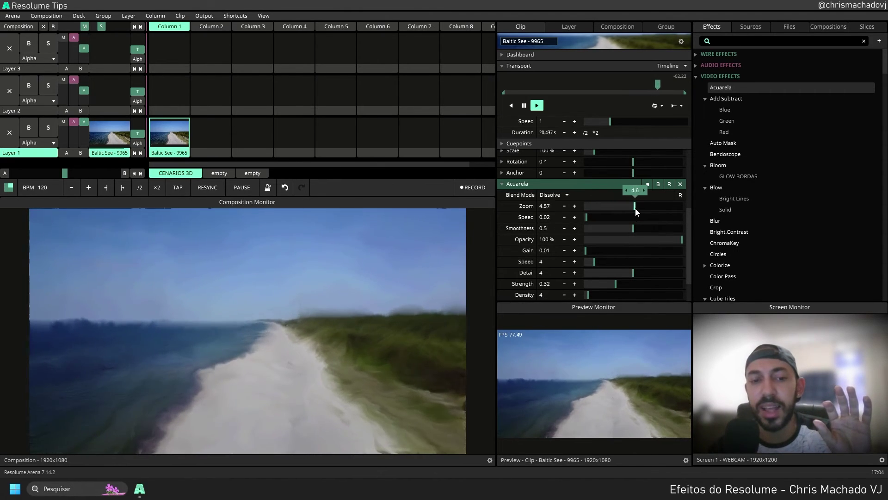
pyautogui.moveTo(662, 210); pyautogui.dragTo(636, 213)
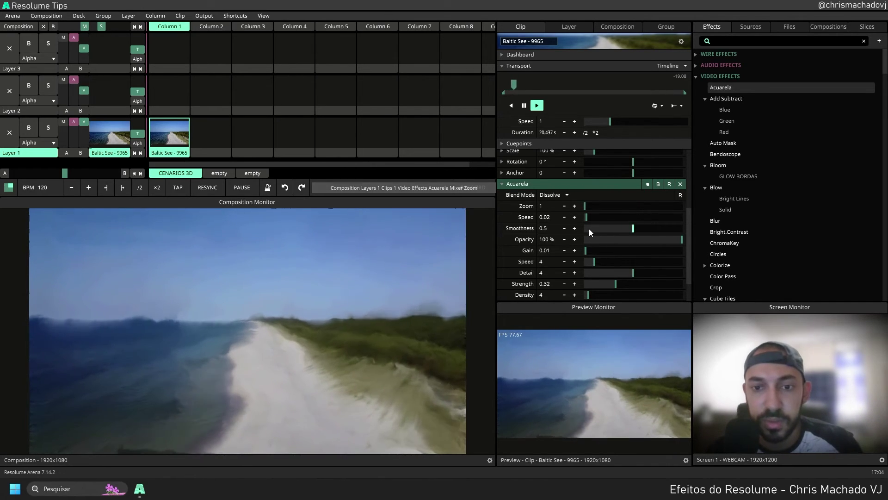
# - Switch the Acuarela blend mode through Alpha to Displace in Repeat mode, and set the opacity to 43%
pyautogui.click(569, 194)
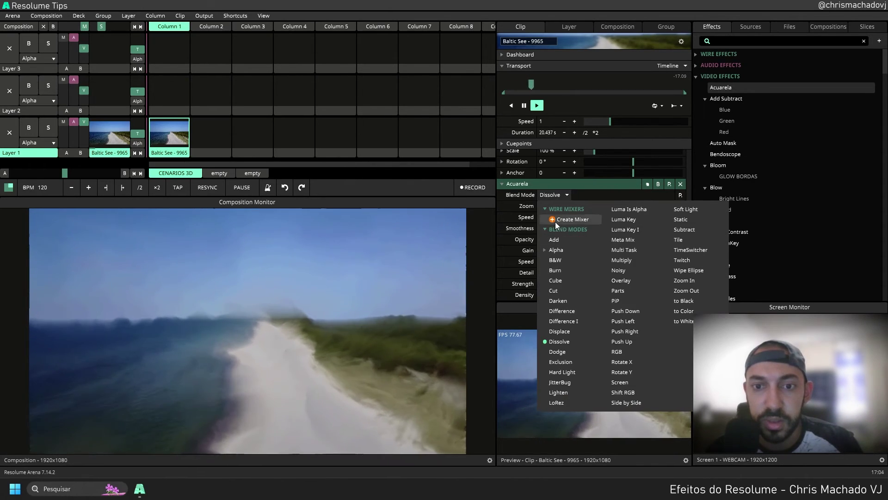
pyautogui.click(562, 248)
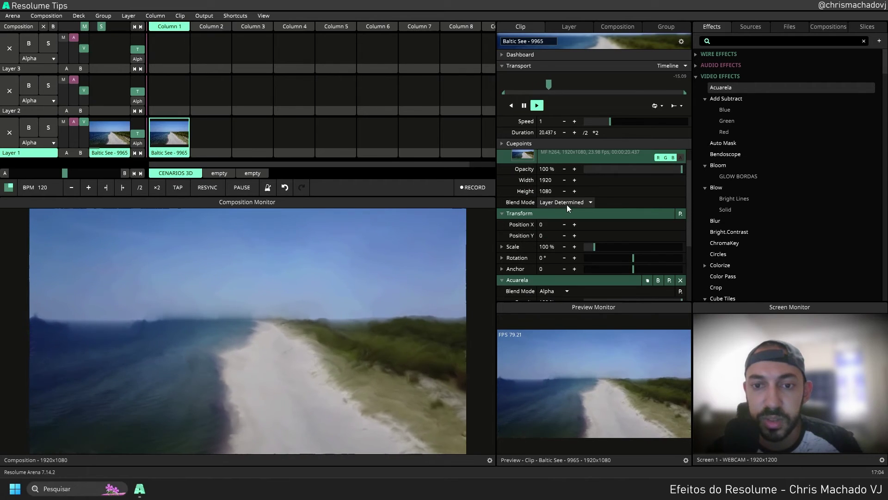
pyautogui.click(553, 195)
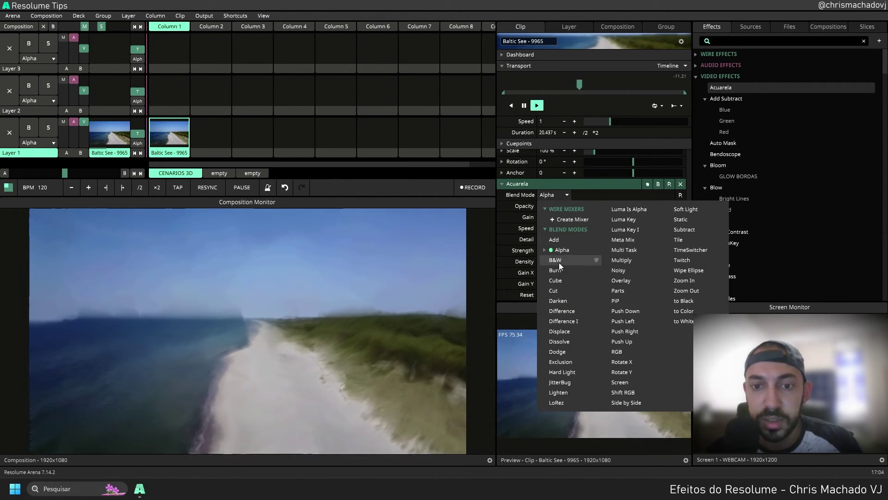
pyautogui.click(559, 331)
pyautogui.click(557, 206)
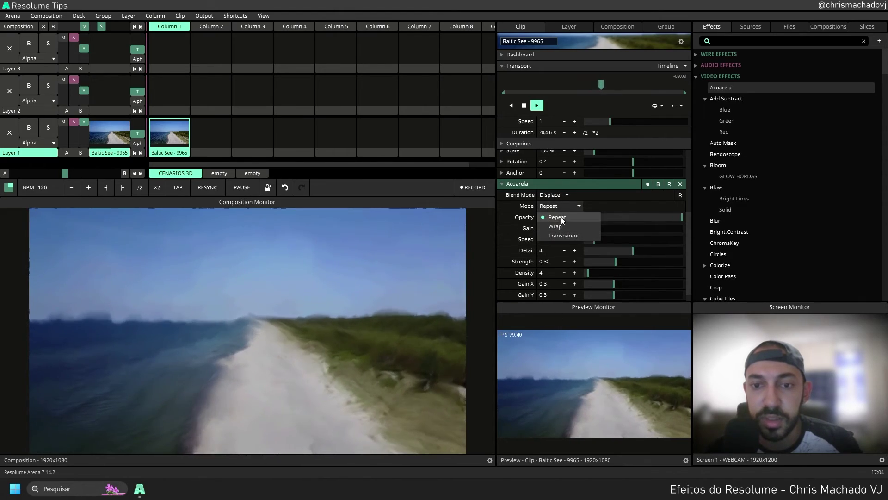
pyautogui.click(557, 216)
pyautogui.moveTo(654, 217); pyautogui.dragTo(627, 225)
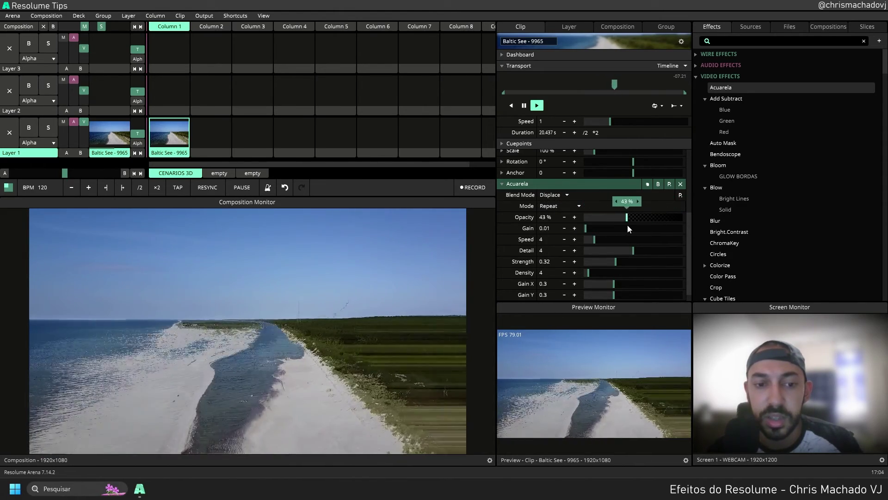
# - Change the Displace mode to Wrap and set the Acuarela opacity to 53%
pyautogui.click(566, 206)
pyautogui.click(565, 226)
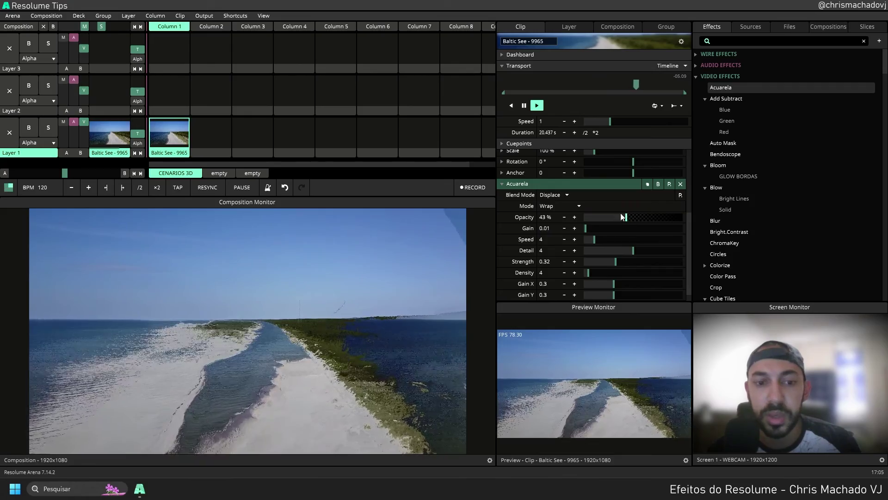
pyautogui.moveTo(629, 221)
pyautogui.mouseDown()
pyautogui.moveTo(617, 214)
pyautogui.moveTo(673, 224)
pyautogui.moveTo(636, 221)
pyautogui.mouseUp()
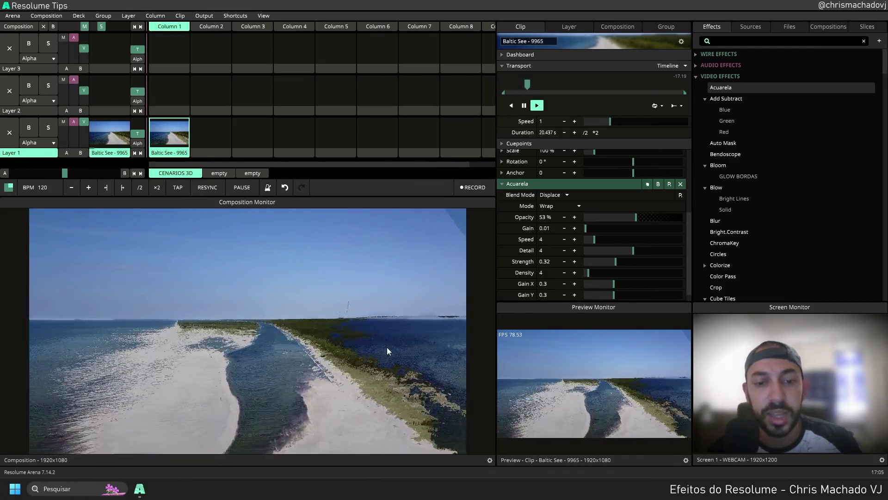
# - Change the Displace mode to Transparent and set the Acuarela opacity to 50%
pyautogui.click(540, 206)
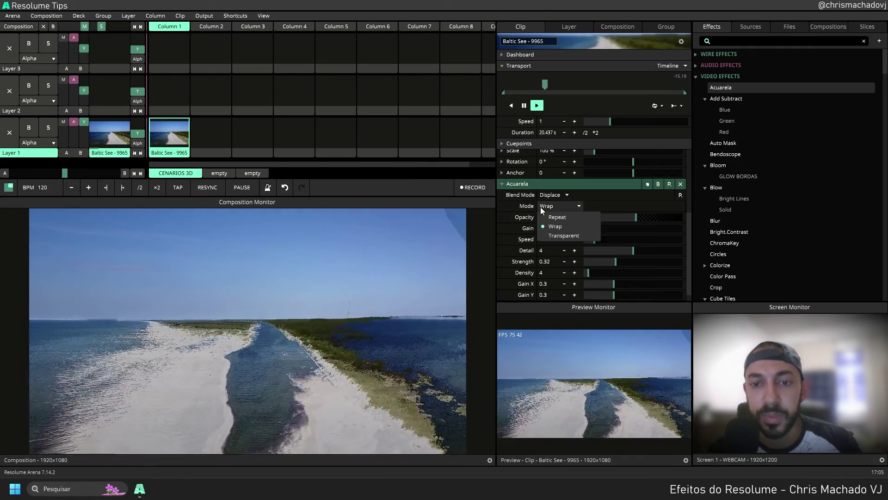
pyautogui.click(548, 232)
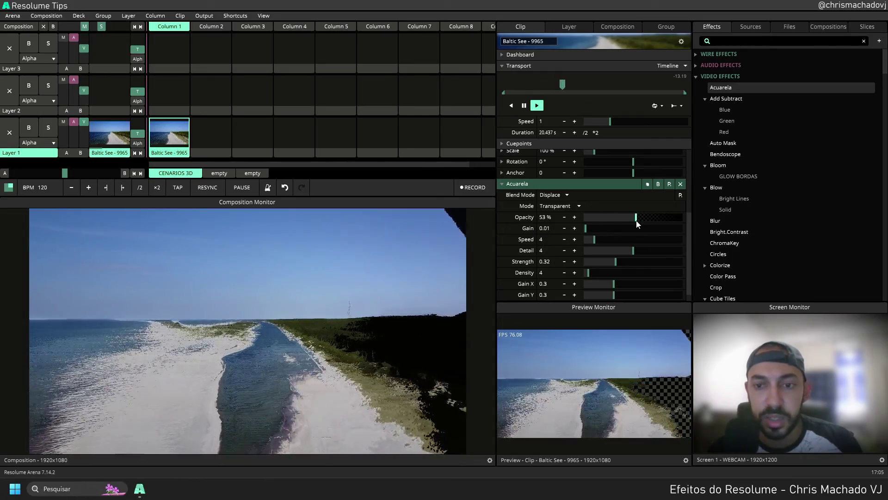
pyautogui.moveTo(635, 217)
pyautogui.mouseDown()
pyautogui.moveTo(596, 219)
pyautogui.moveTo(659, 230)
pyautogui.moveTo(633, 227)
pyautogui.mouseUp()
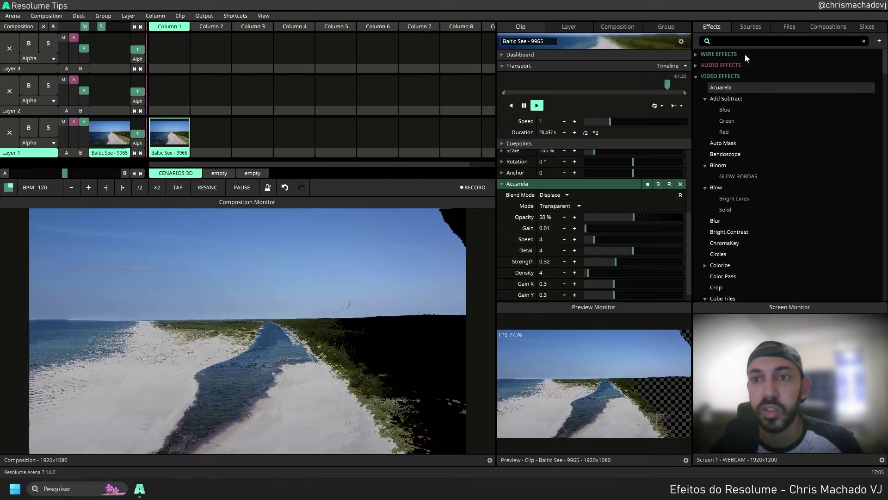
# - Move the beach clip to Layer 2, load Liquid Organic Bubbles 2.mov into Layer 1 under Column 2, and play both clips
pyautogui.click(781, 29)
pyautogui.scroll(-4, 762, 139)
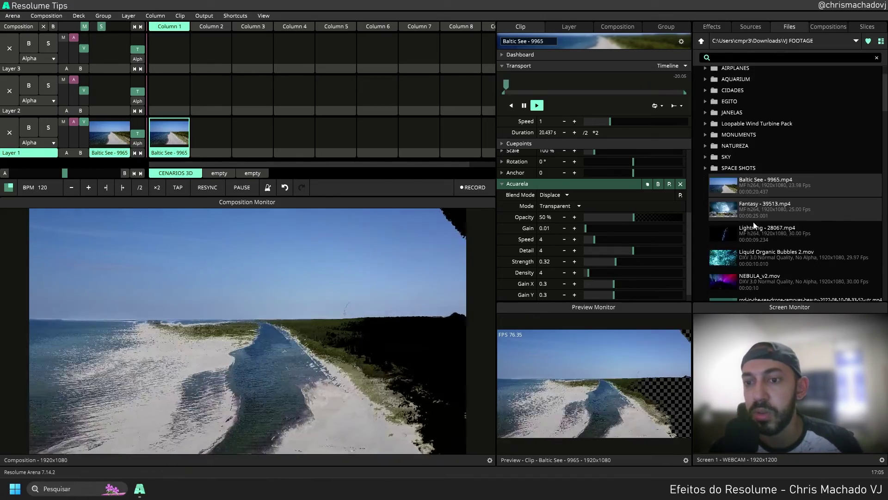
pyautogui.moveTo(750, 207); pyautogui.dragTo(169, 95)
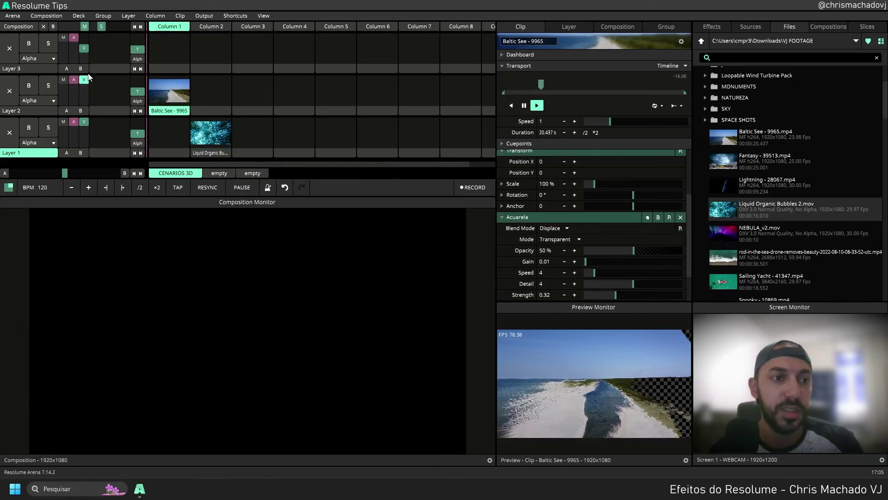
pyautogui.click(170, 94)
pyautogui.click(221, 132)
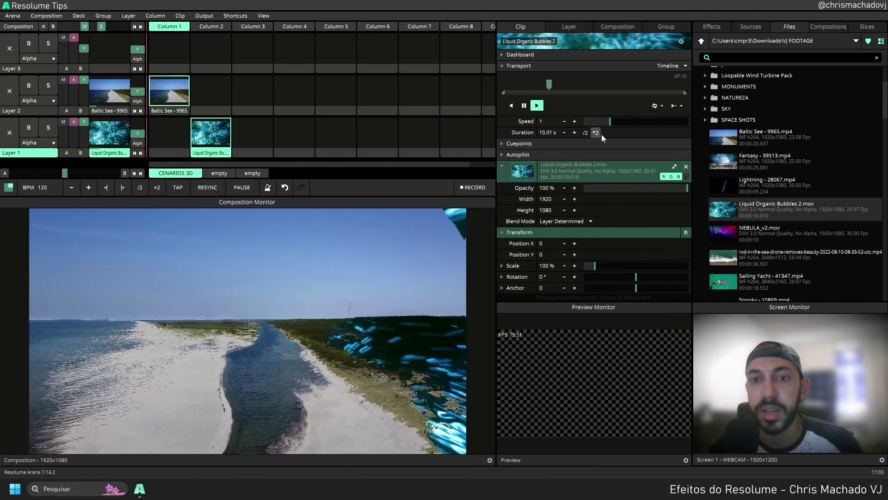
# - Vary the beach clip's Acuarela opacity over the bubbles layer and leave it at 50%
pyautogui.click(170, 110)
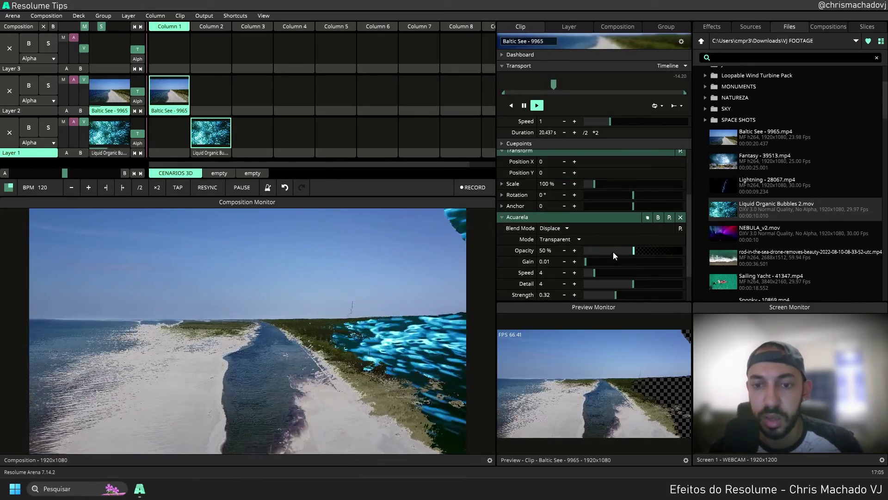
pyautogui.moveTo(613, 252); pyautogui.dragTo(634, 264)
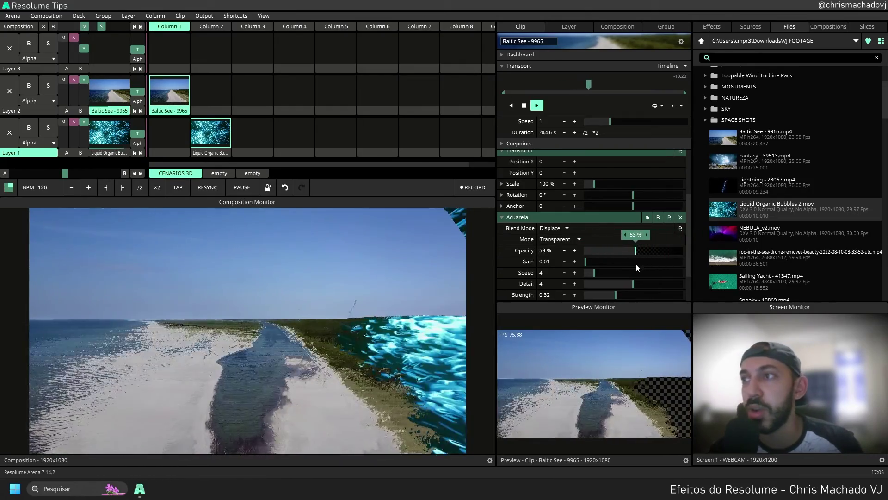
# - Clear the Liquid Organic Bubbles 2 clip and move the beach clip back to Layer 1 under Column 1
pyautogui.rightClick(223, 152)
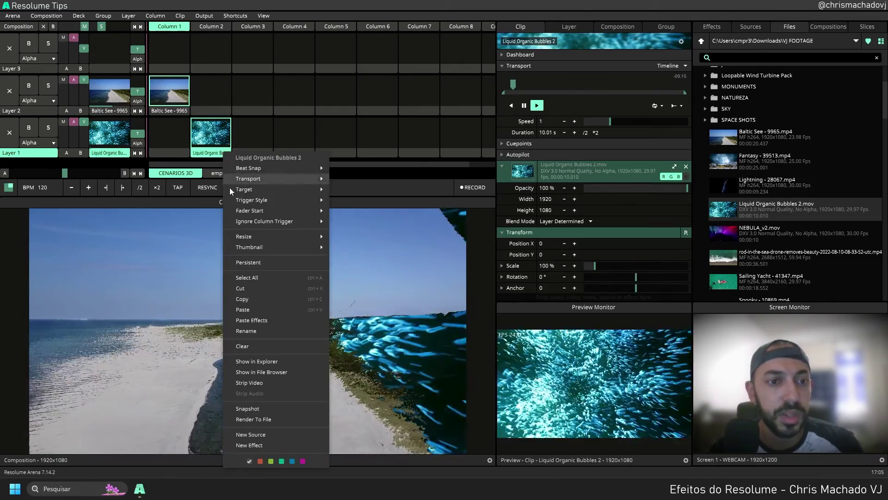
pyautogui.click(257, 345)
pyautogui.moveTo(170, 102); pyautogui.dragTo(176, 148)
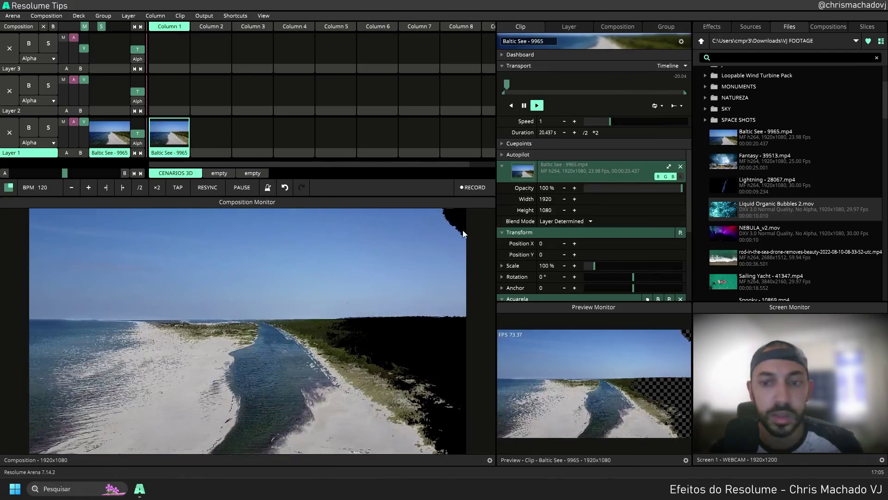
# - Switch the Acuarela blend mode to Dissolve and set the opacity to 32%
pyautogui.scroll(-3, 611, 250)
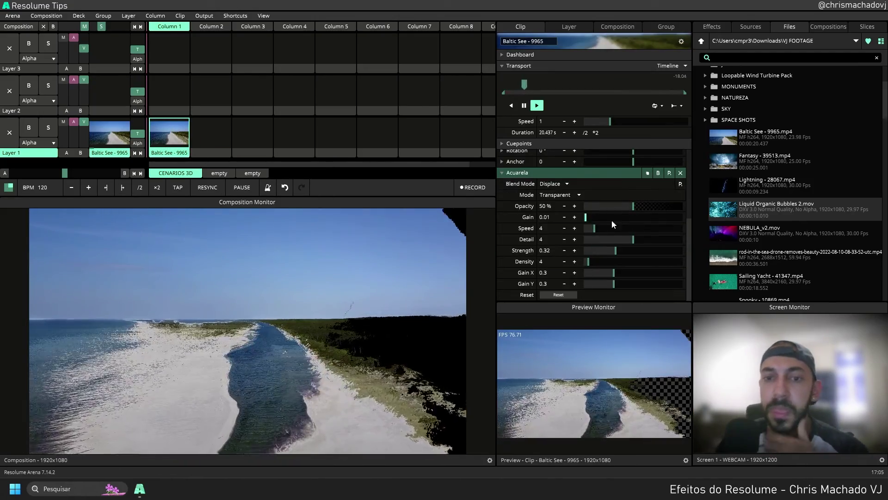
pyautogui.click(567, 195)
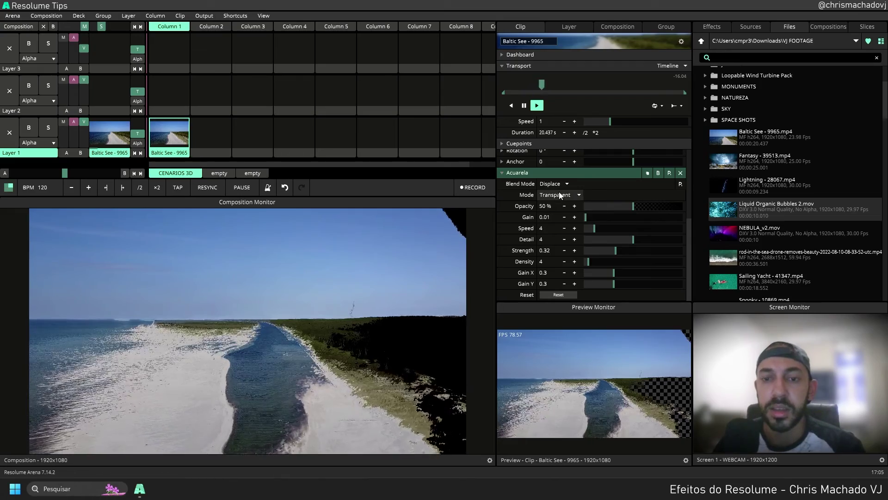
pyautogui.click(555, 184)
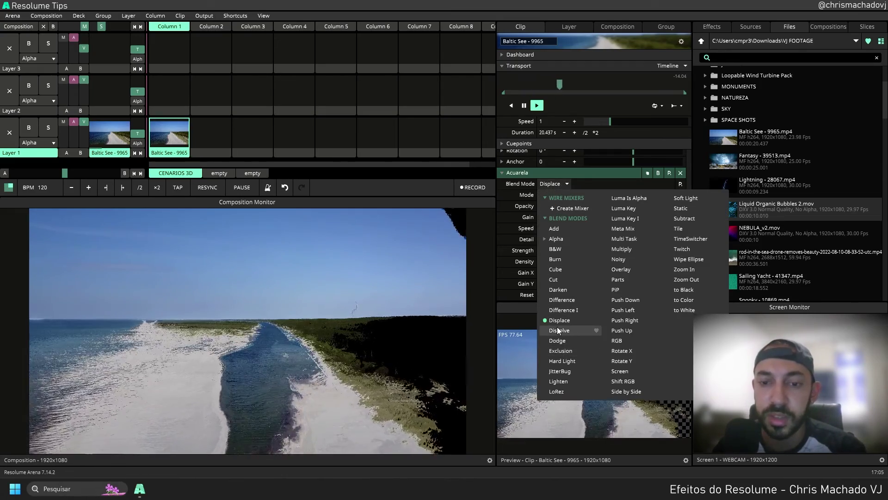
pyautogui.click(559, 330)
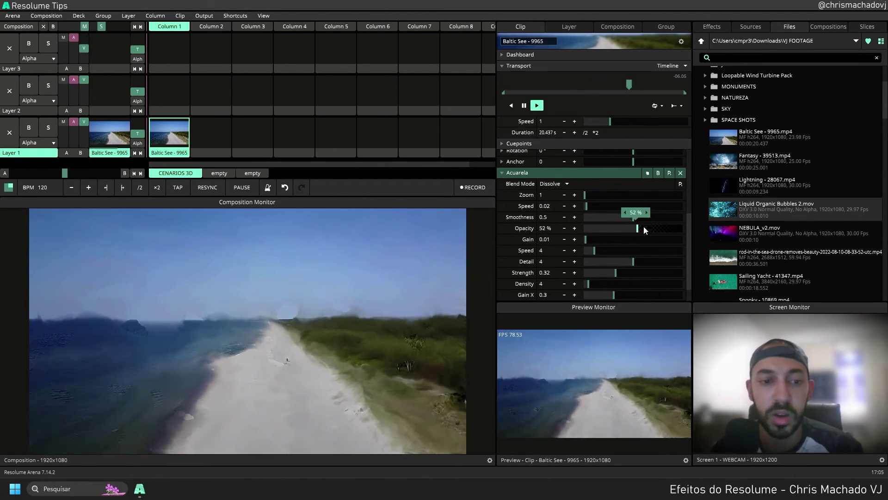
pyautogui.moveTo(645, 230); pyautogui.dragTo(615, 250)
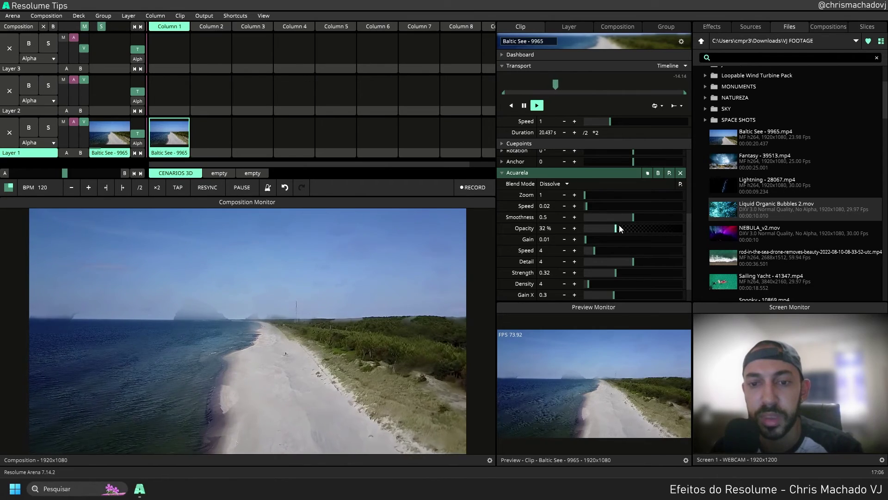
# - Tune the Dissolve blend to zoom 8, speed 0.13 and smoothness 0, with the Acuarela opacity at 42% and gain at 0
pyautogui.moveTo(619, 221); pyautogui.dragTo(676, 229)
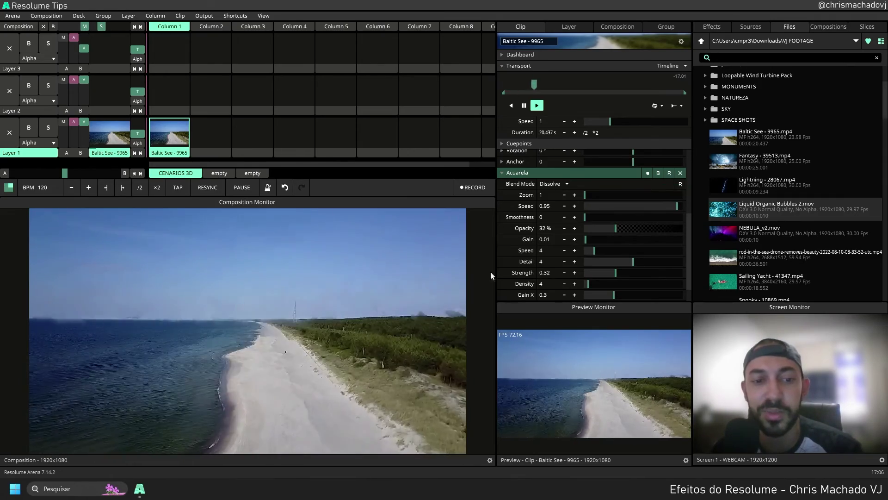
pyautogui.moveTo(652, 210); pyautogui.dragTo(693, 205)
pyautogui.moveTo(613, 209)
pyautogui.mouseDown()
pyautogui.moveTo(603, 207)
pyautogui.moveTo(647, 206)
pyautogui.moveTo(598, 212)
pyautogui.mouseUp()
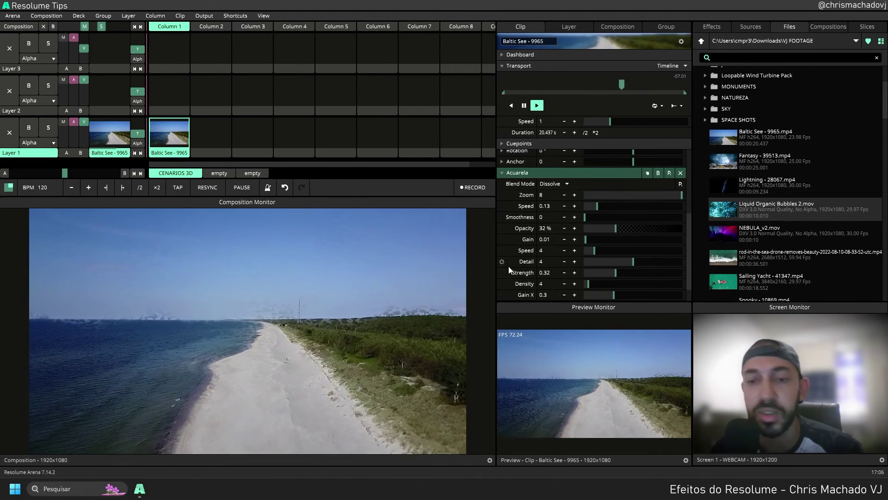
pyautogui.moveTo(609, 228)
pyautogui.mouseDown()
pyautogui.moveTo(698, 226)
pyautogui.moveTo(590, 237)
pyautogui.moveTo(604, 239)
pyautogui.moveTo(629, 240)
pyautogui.moveTo(596, 216)
pyautogui.mouseUp()
# - Switch the Acuarela blend mode to Dodge and set the opacity to 70%
pyautogui.click(553, 183)
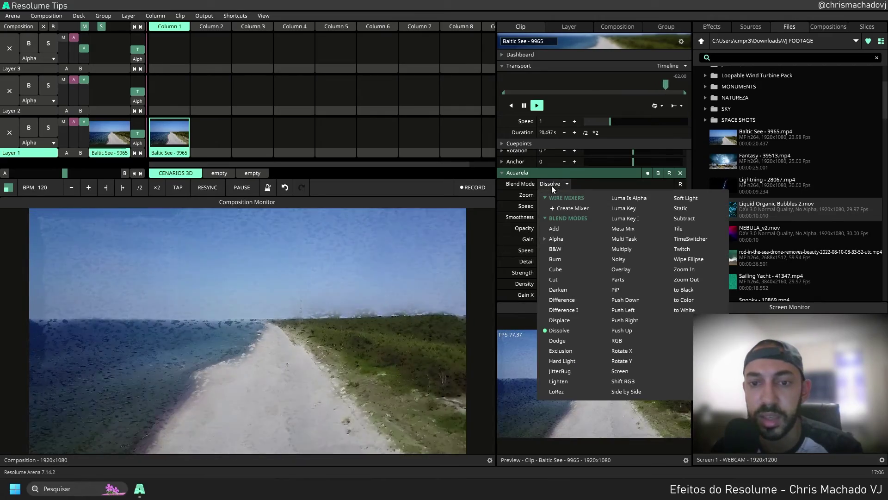
pyautogui.click(562, 340)
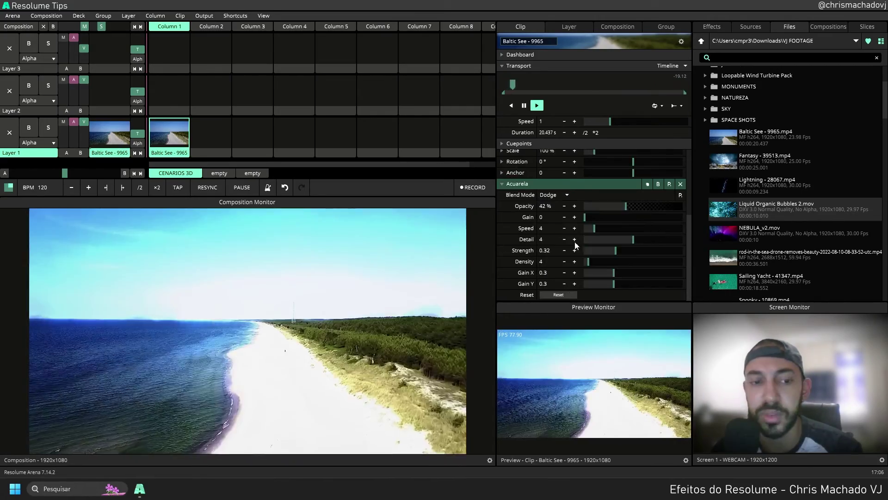
pyautogui.moveTo(622, 206); pyautogui.dragTo(672, 227)
pyautogui.moveTo(639, 206); pyautogui.dragTo(656, 207)
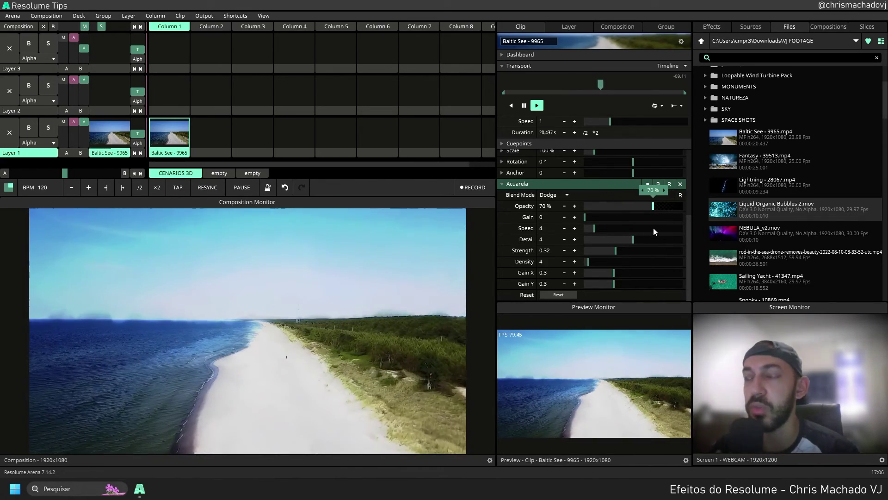
# - Lower the Acuarela opacity to 35%, then switch its blend mode to Exclusion and set the opacity to 49%
pyautogui.moveTo(654, 206); pyautogui.dragTo(618, 206)
pyautogui.click(547, 197)
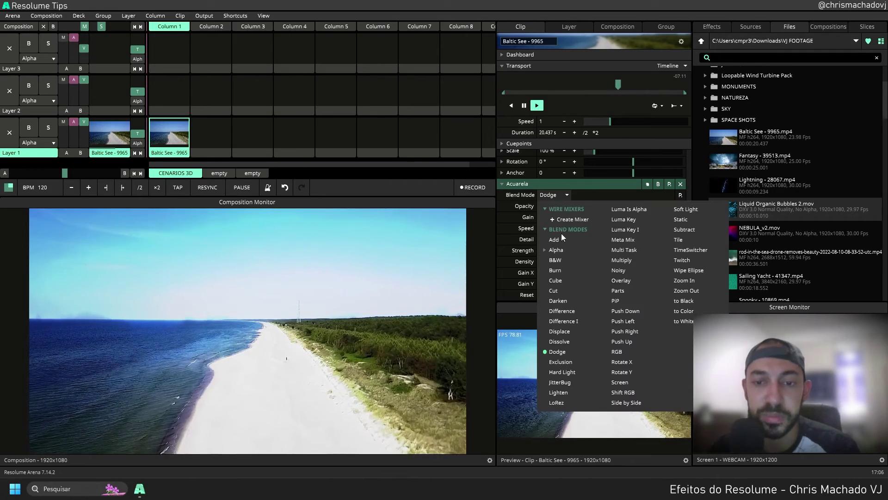
pyautogui.click(560, 355)
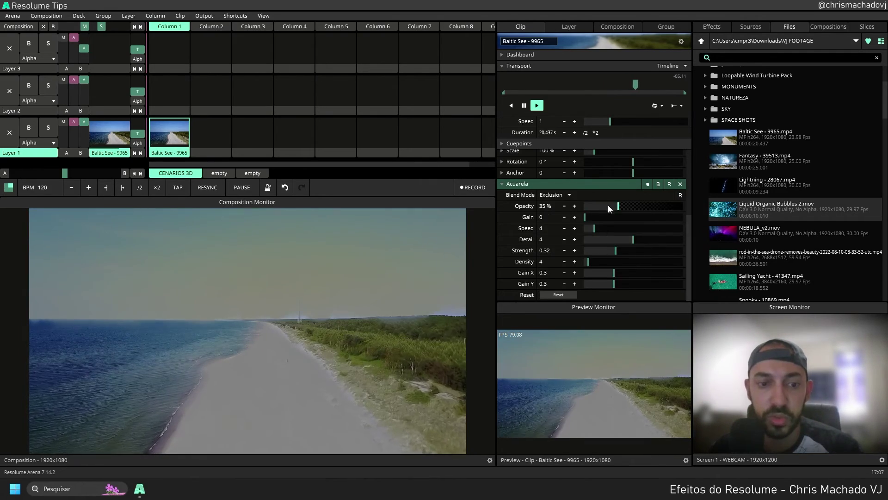
pyautogui.moveTo(625, 205)
pyautogui.mouseDown()
pyautogui.moveTo(636, 212)
pyautogui.moveTo(584, 209)
pyautogui.moveTo(647, 207)
pyautogui.moveTo(629, 212)
pyautogui.moveTo(698, 222)
pyautogui.moveTo(635, 218)
pyautogui.mouseUp()
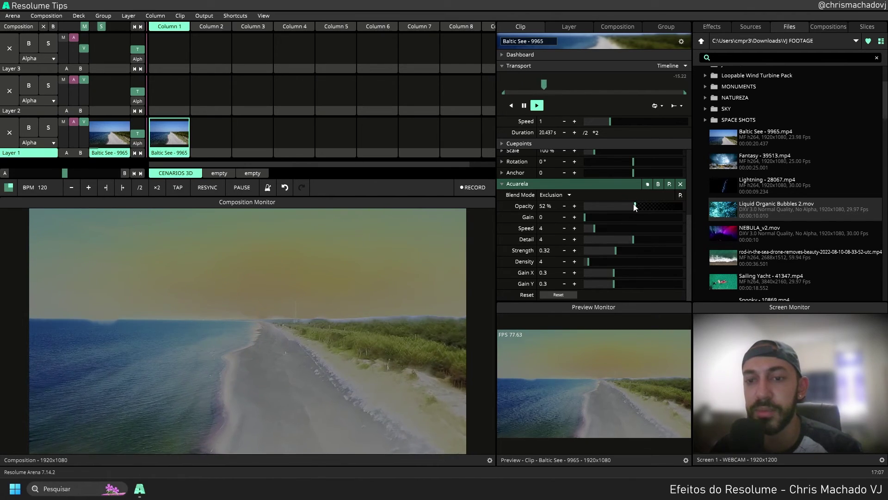
pyautogui.moveTo(634, 207); pyautogui.dragTo(633, 206)
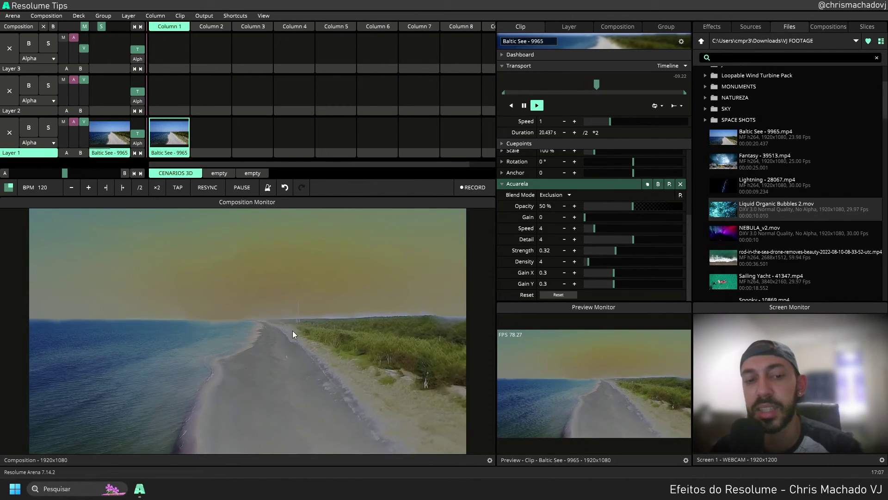
pyautogui.moveTo(633, 206); pyautogui.dragTo(627, 207)
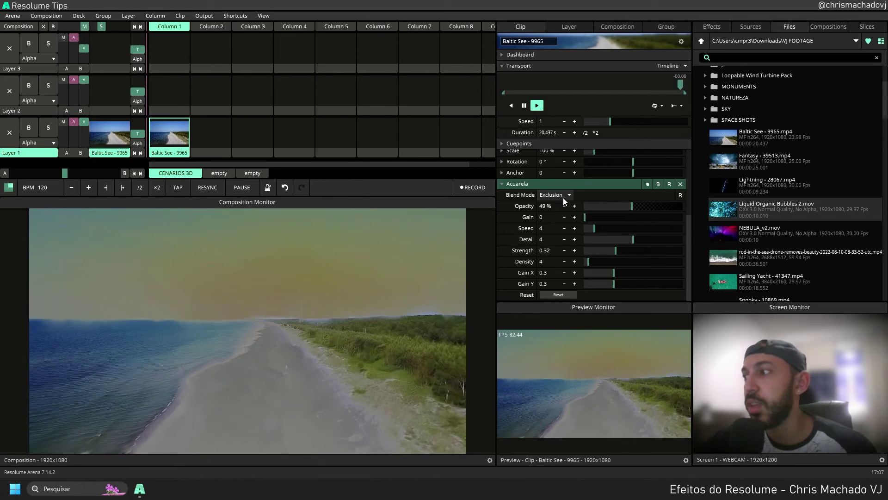
# - Try the Acuarela blend mode Hard Light at 45% opacity, and Burn at 60% opacity
pyautogui.scroll(-2, 556, 196)
pyautogui.scroll(-2, 619, 207)
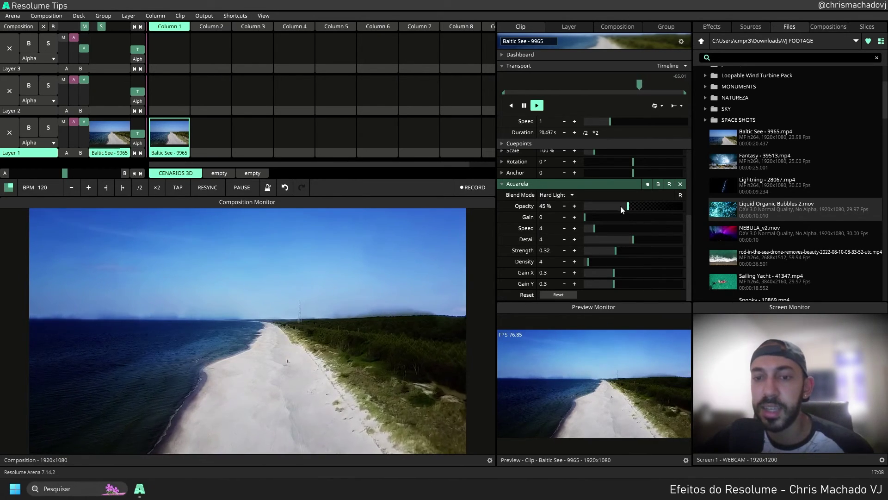
pyautogui.click(572, 195)
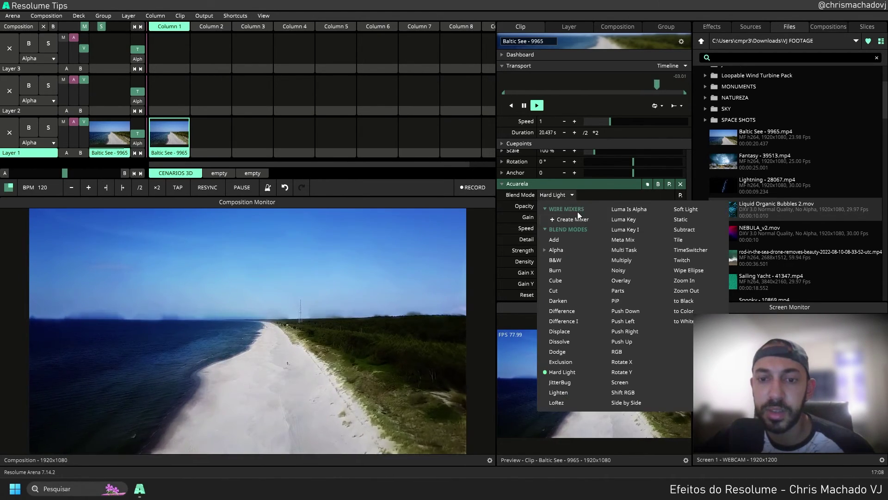
pyautogui.click(560, 271)
pyautogui.click(643, 207)
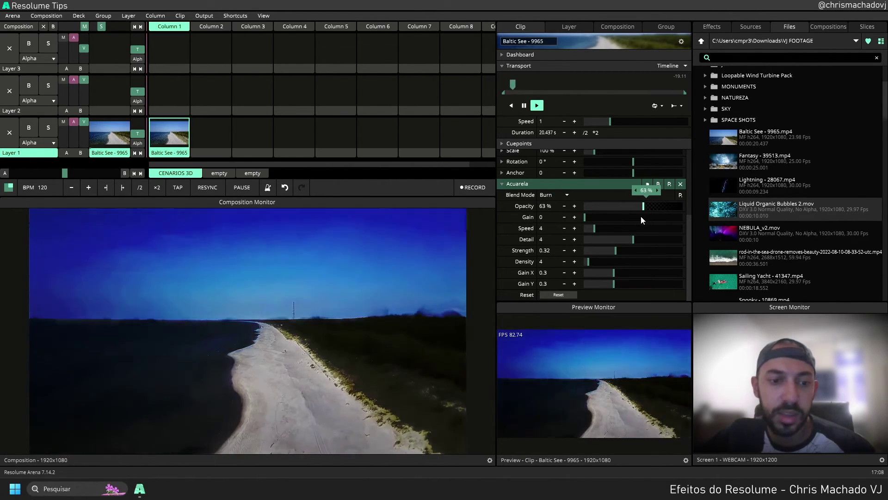
pyautogui.moveTo(640, 215)
pyautogui.mouseDown()
pyautogui.moveTo(652, 218)
pyautogui.moveTo(642, 207)
pyautogui.mouseUp()
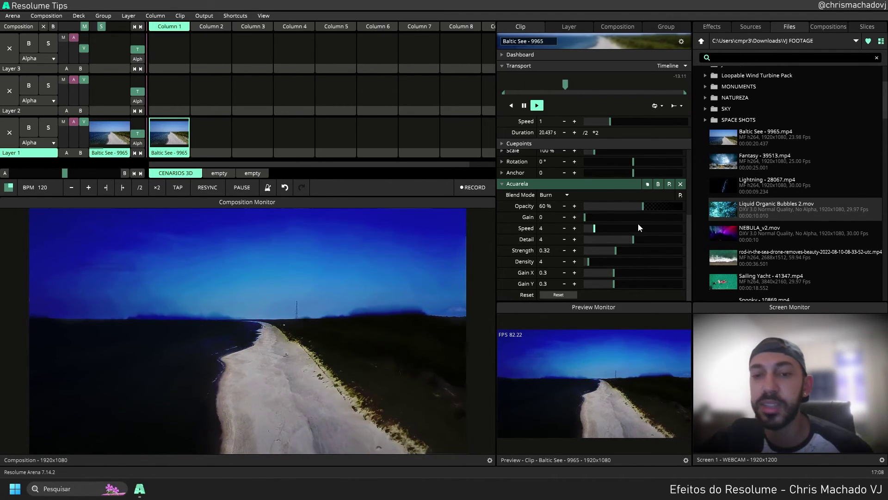
# - Switch the Acuarela blend mode to JitterBug and vary the opacity through 31%, 50%, 88% and 0% before raising it again
pyautogui.click(567, 194)
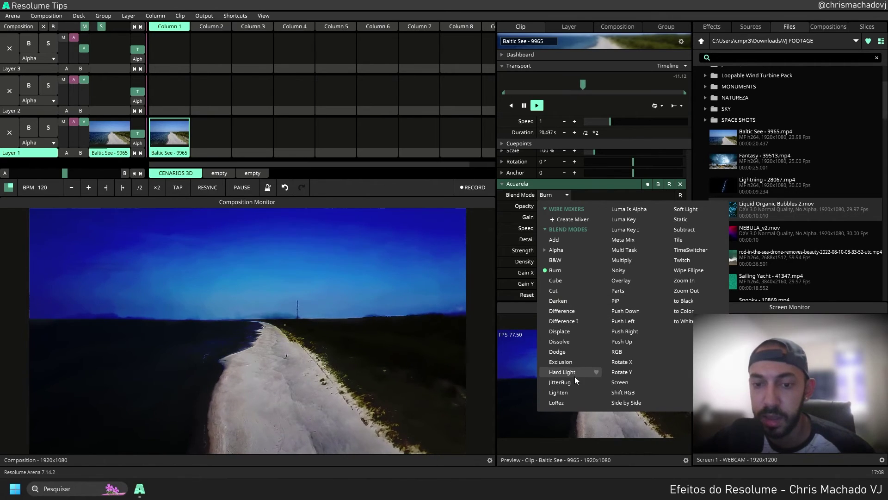
pyautogui.click(564, 382)
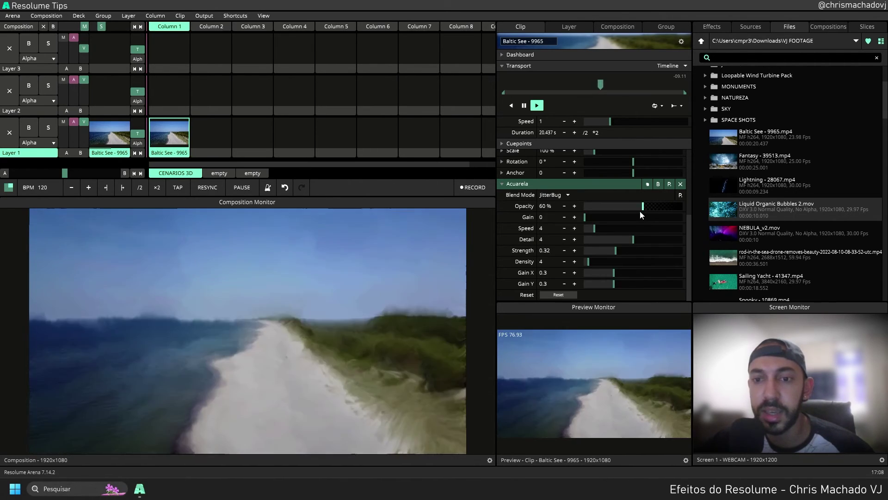
pyautogui.moveTo(642, 206); pyautogui.dragTo(612, 217)
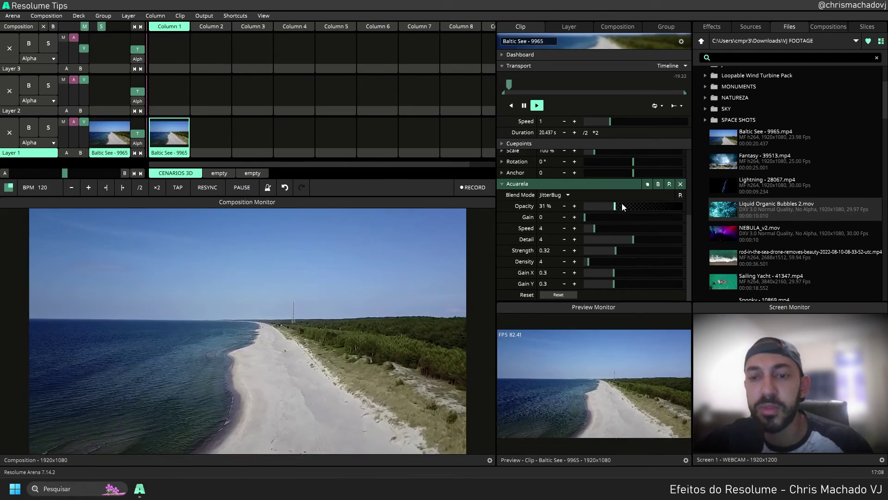
pyautogui.moveTo(622, 206); pyautogui.dragTo(634, 207)
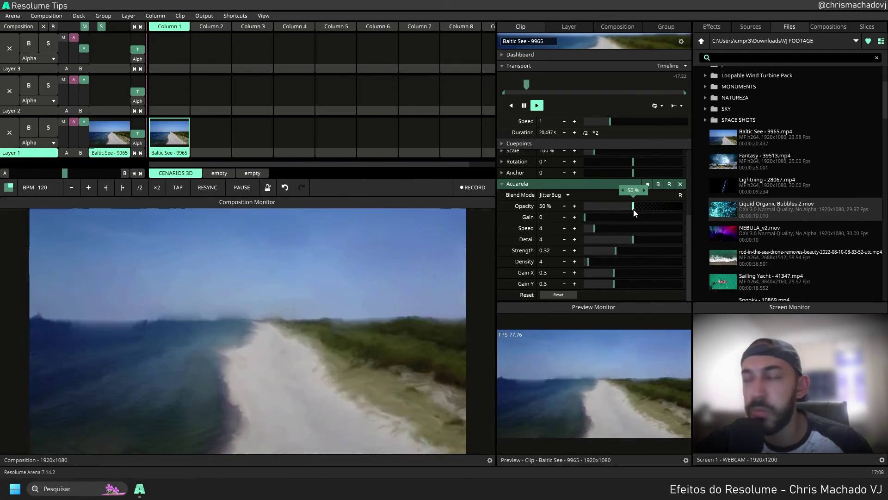
pyautogui.moveTo(633, 206); pyautogui.dragTo(669, 206)
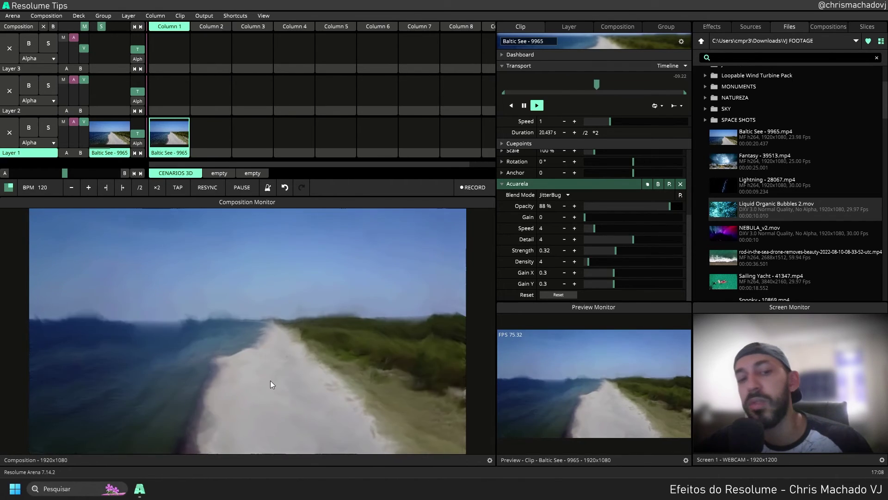
pyautogui.moveTo(669, 206); pyautogui.dragTo(308, 286)
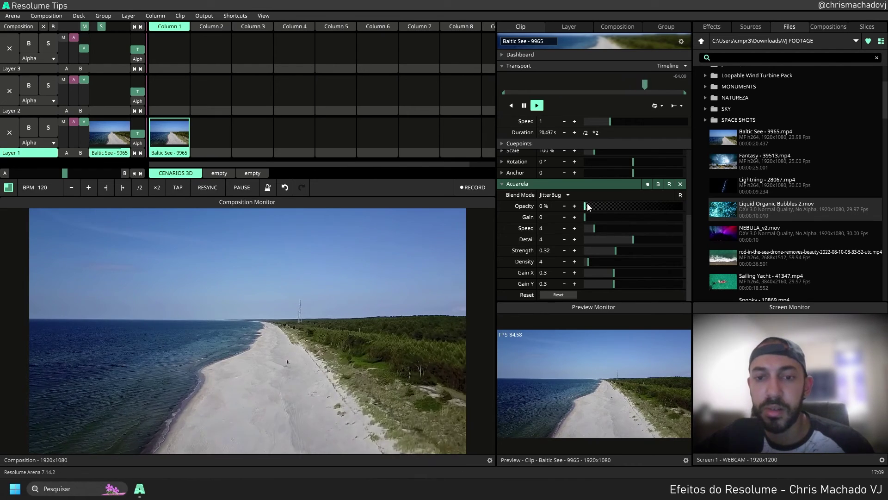
pyautogui.moveTo(588, 205); pyautogui.dragTo(640, 204)
# - Switch the Acuarela blend mode to Lighten and adjust the opacity to 81%
pyautogui.click(554, 195)
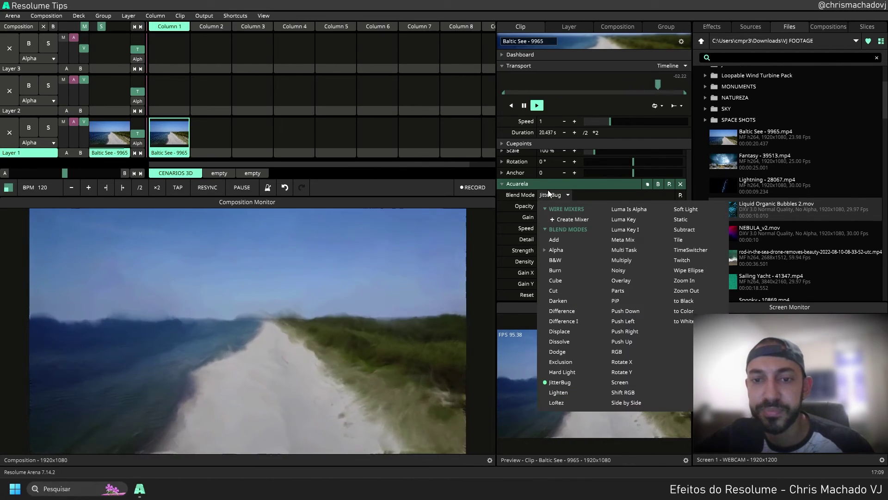
pyautogui.click(560, 393)
pyautogui.moveTo(661, 212)
pyautogui.mouseDown()
pyautogui.moveTo(634, 212)
pyautogui.moveTo(684, 207)
pyautogui.moveTo(623, 202)
pyautogui.moveTo(656, 212)
pyautogui.moveTo(646, 223)
pyautogui.moveTo(674, 223)
pyautogui.moveTo(662, 231)
pyautogui.moveTo(656, 212)
pyautogui.moveTo(700, 207)
pyautogui.moveTo(608, 213)
pyautogui.moveTo(657, 211)
pyautogui.mouseUp()
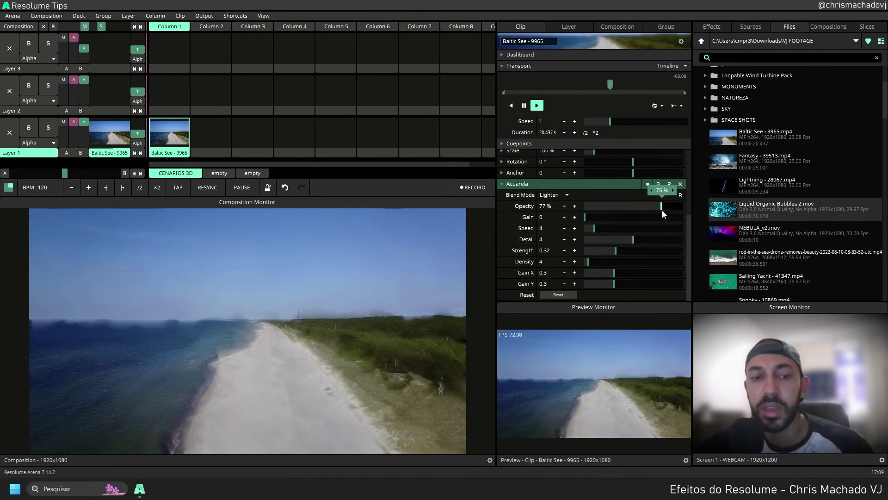
# - Switch the Acuarela blend mode to LoRez and try opacities of 50%, 59% and 56%
pyautogui.click(543, 197)
pyautogui.click(556, 402)
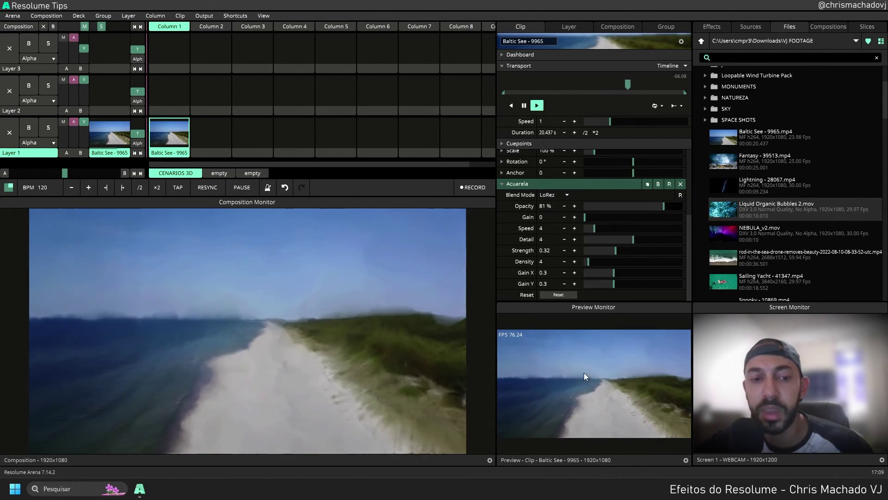
pyautogui.moveTo(664, 208); pyautogui.dragTo(632, 213)
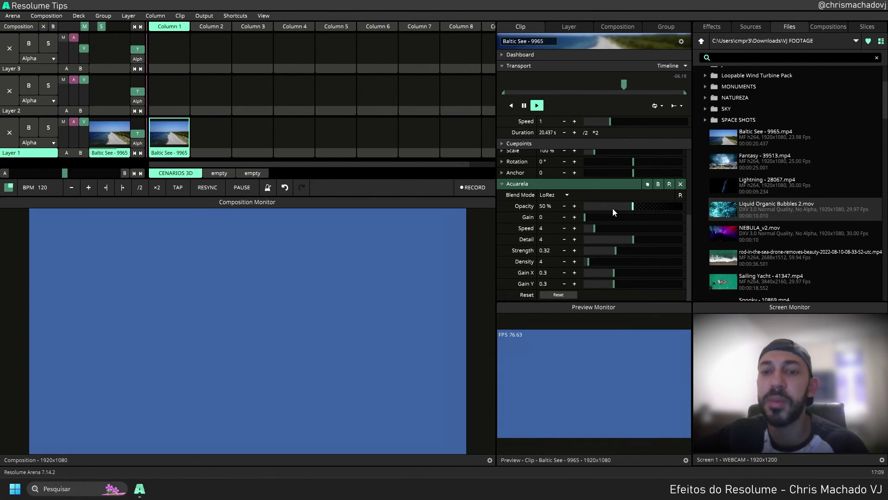
pyautogui.moveTo(636, 206)
pyautogui.mouseDown()
pyautogui.moveTo(623, 207)
pyautogui.moveTo(685, 208)
pyautogui.moveTo(634, 205)
pyautogui.moveTo(642, 207)
pyautogui.mouseUp()
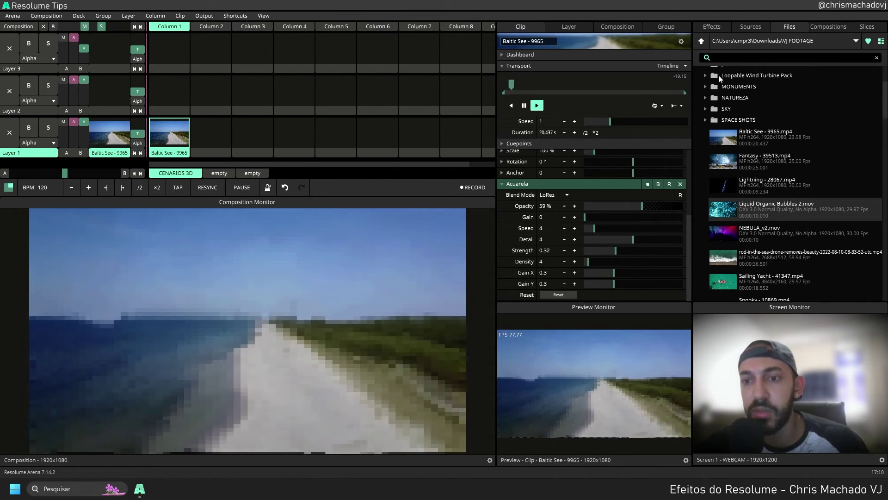
pyautogui.scroll(-3, 735, 176)
pyautogui.scroll(5, 753, 183)
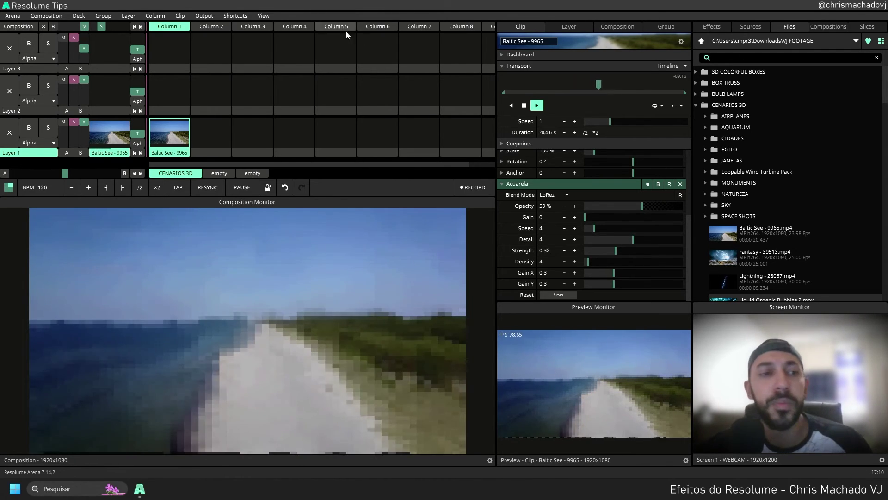
pyautogui.moveTo(640, 205); pyautogui.dragTo(638, 206)
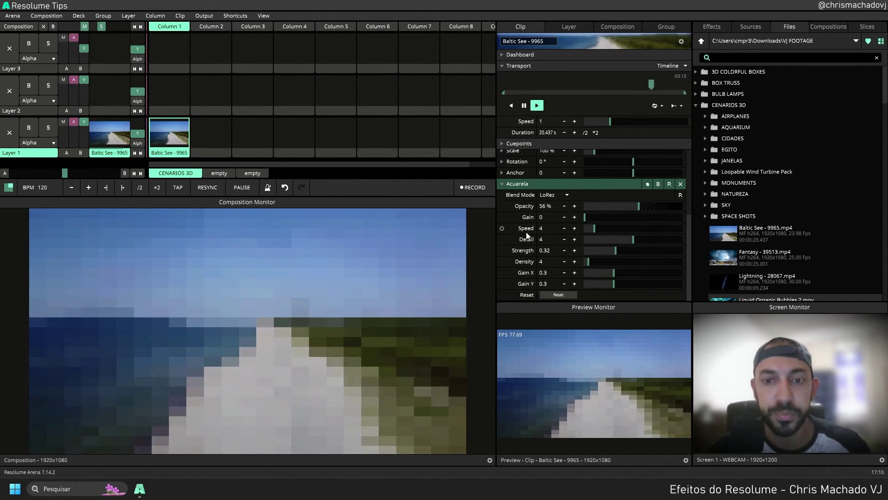
# - Switch the Acuarela blend mode to Luma Is Alpha and set the opacity to 40%
pyautogui.click(566, 195)
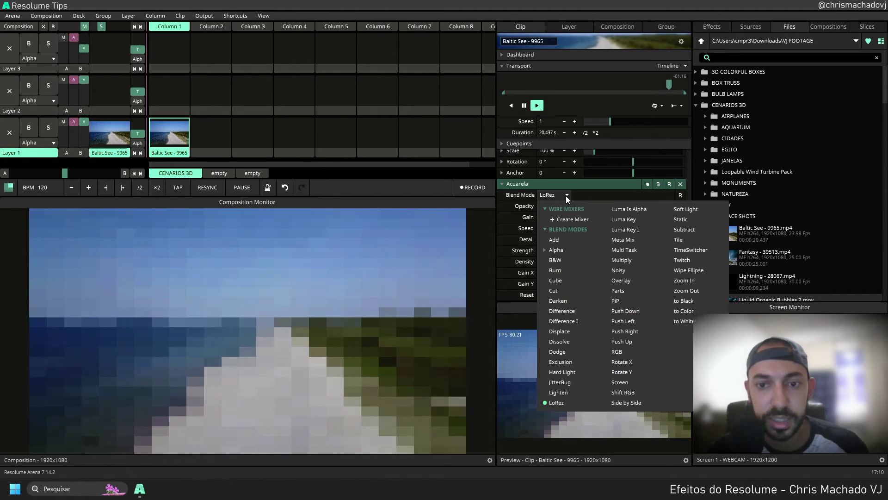
pyautogui.click(637, 206)
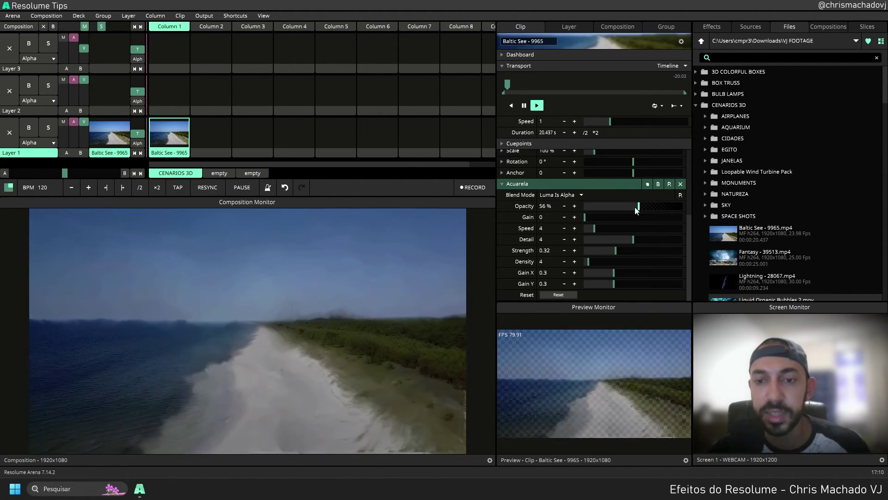
pyautogui.moveTo(646, 205); pyautogui.dragTo(624, 206)
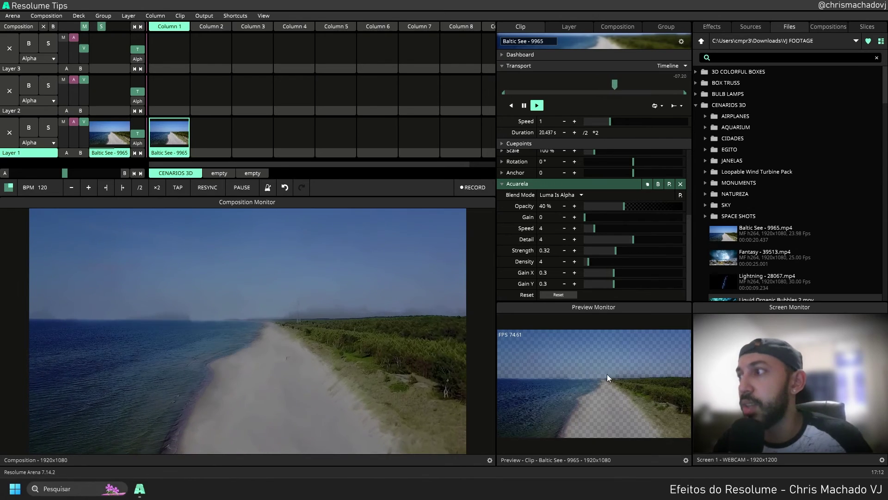
# - Move the beach clip to Layer 2, load Liquid Organic Bubbles 2 into Layer 1 under Column 1, and play both clips
pyautogui.moveTo(185, 144); pyautogui.dragTo(184, 106)
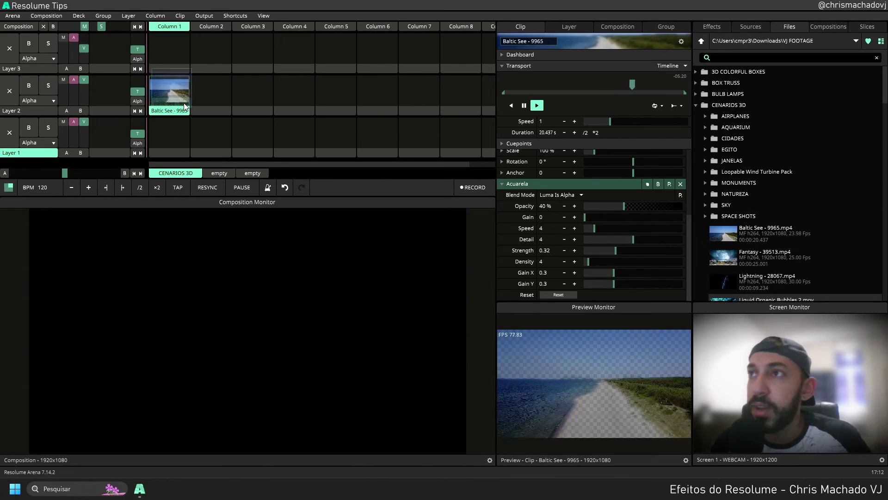
pyautogui.scroll(-4, 728, 217)
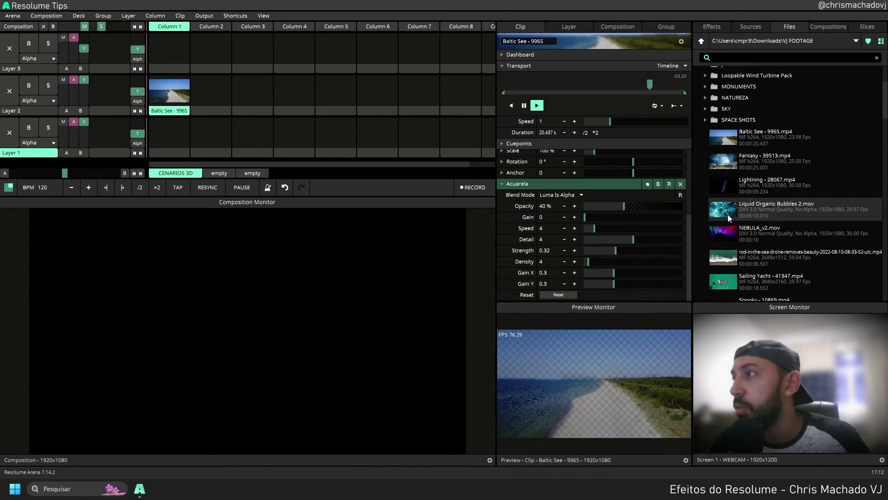
pyautogui.moveTo(729, 218); pyautogui.dragTo(171, 132)
pyautogui.click(171, 131)
pyautogui.click(169, 91)
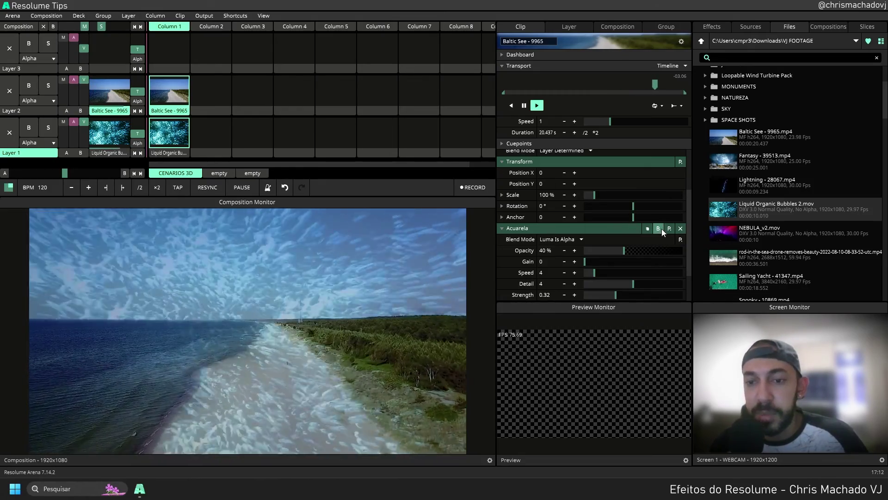
# - Bypass the Acuarela effect on the beach clip and fade the Layer 2 video down to reveal the bubbles on Layer 1
pyautogui.click(658, 229)
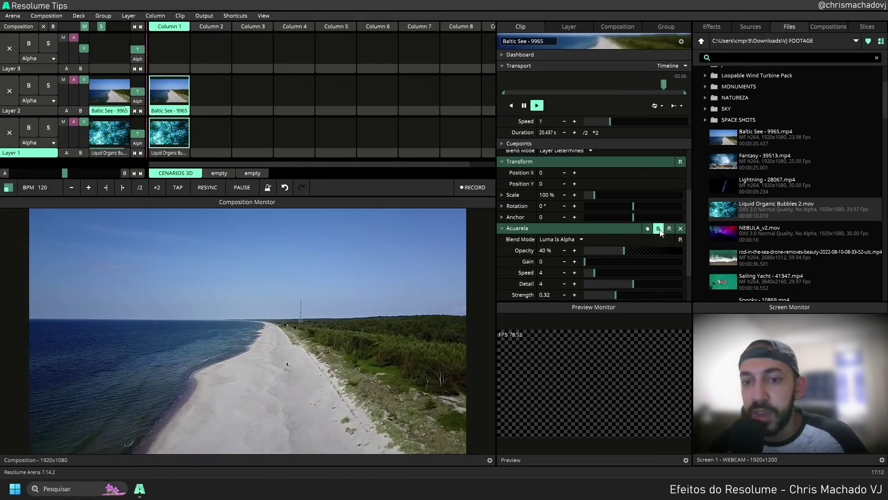
pyautogui.click(85, 80)
pyautogui.click(85, 79)
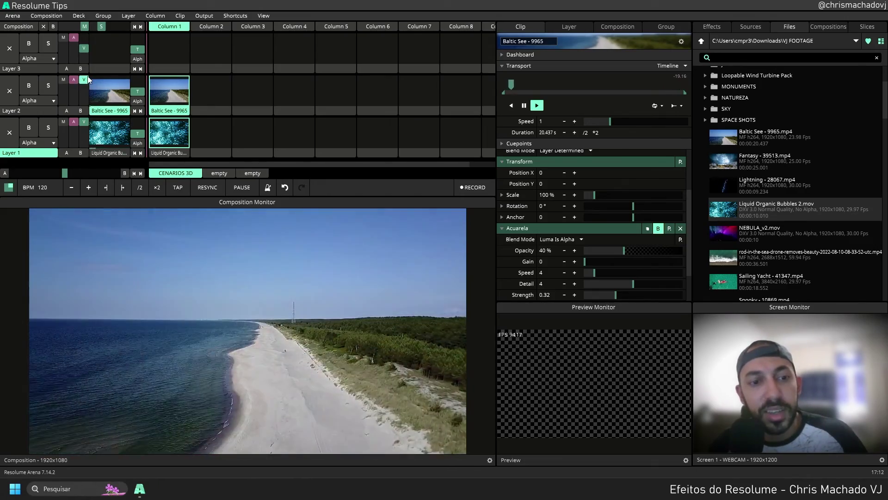
pyautogui.click(88, 81)
pyautogui.click(88, 82)
pyautogui.click(88, 85)
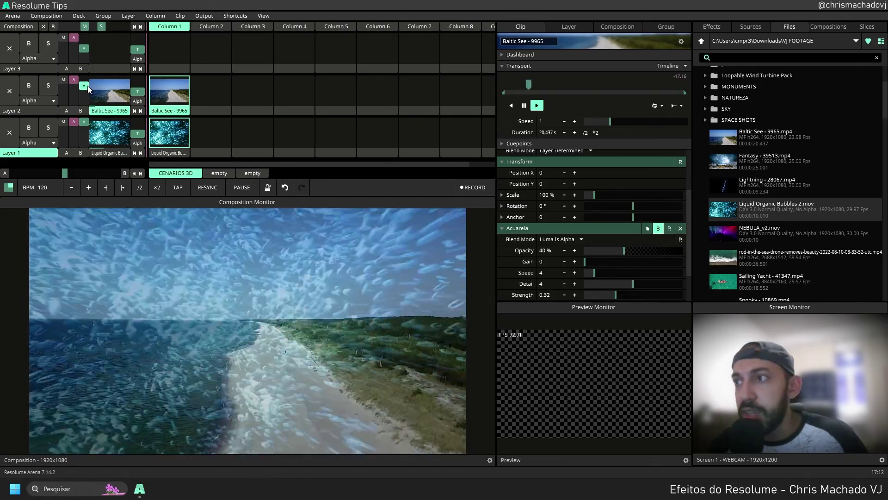
pyautogui.click(87, 85)
pyautogui.click(88, 83)
pyautogui.click(88, 86)
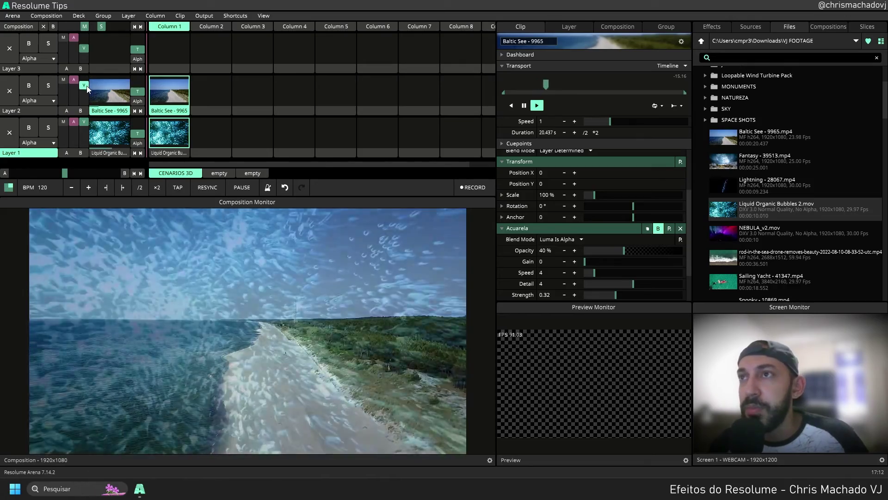
pyautogui.click(87, 85)
pyautogui.click(87, 85)
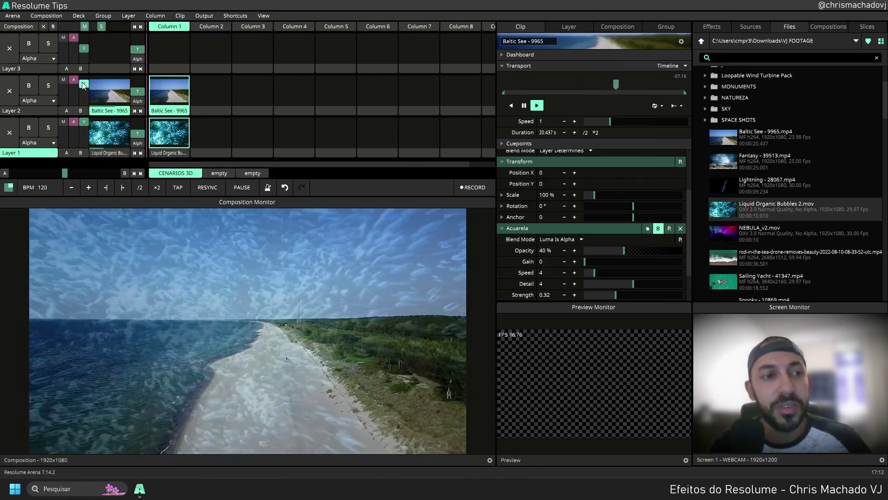
pyautogui.click(83, 82)
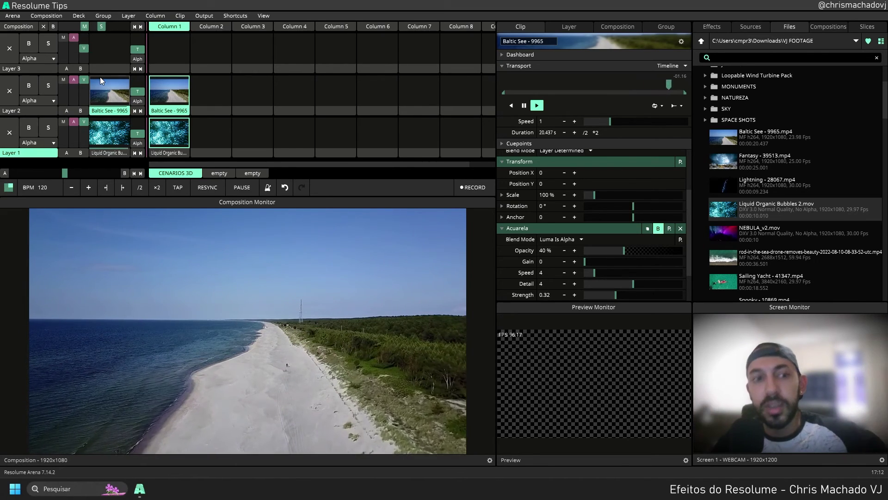
pyautogui.moveTo(84, 80); pyautogui.dragTo(87, 110)
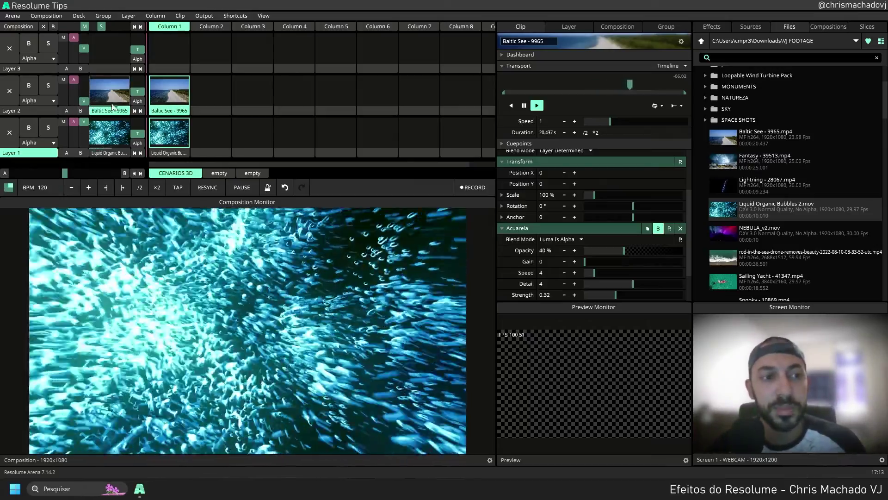
# - Remove the Liquid Organic Bubbles 2 clip from Layer 1 and play the beach clip there under Column 1 instead
pyautogui.moveTo(182, 157); pyautogui.dragTo(213, 153)
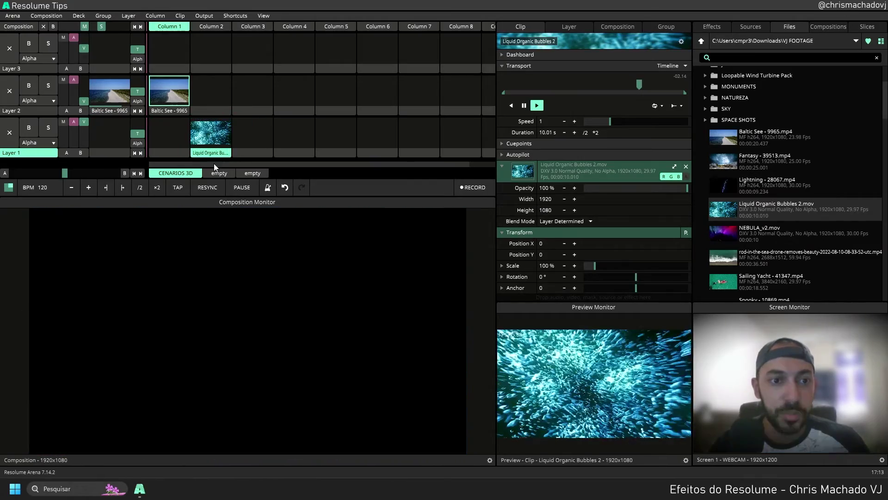
pyautogui.rightClick(216, 156)
pyautogui.click(274, 354)
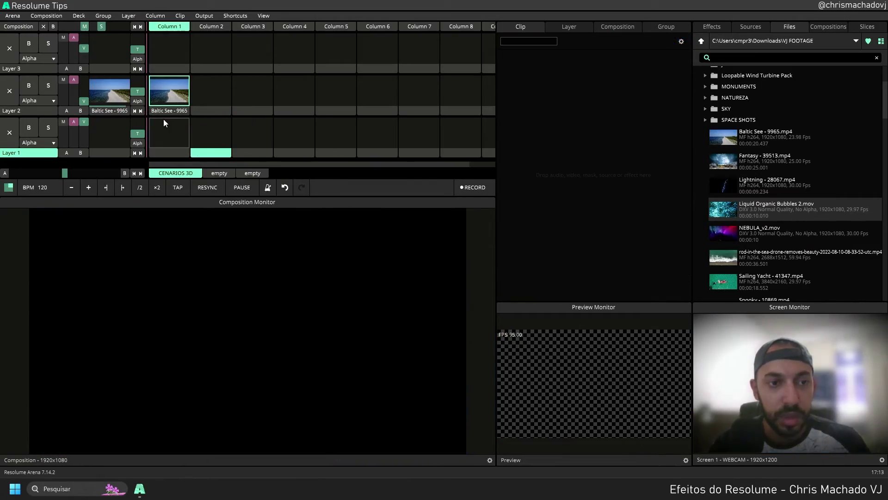
pyautogui.moveTo(168, 92); pyautogui.dragTo(184, 121)
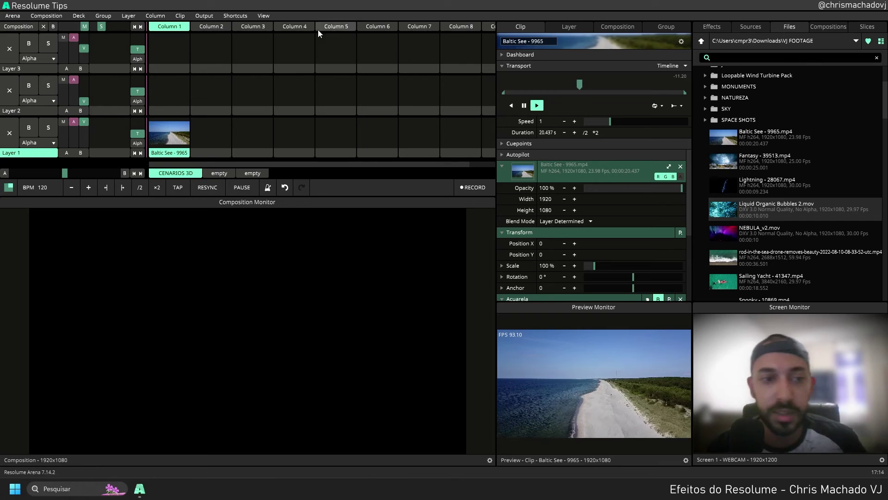
pyautogui.click(161, 139)
# - Re-enable the Acuarela effect on the beach clip and try opacities of 49%, 47%, 55% and 52%
pyautogui.scroll(-4, 522, 221)
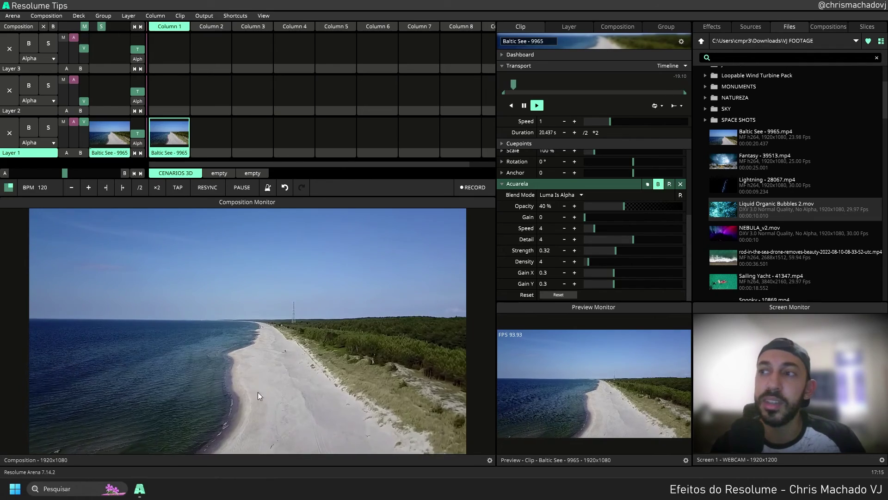
pyautogui.moveTo(624, 205); pyautogui.dragTo(675, 212)
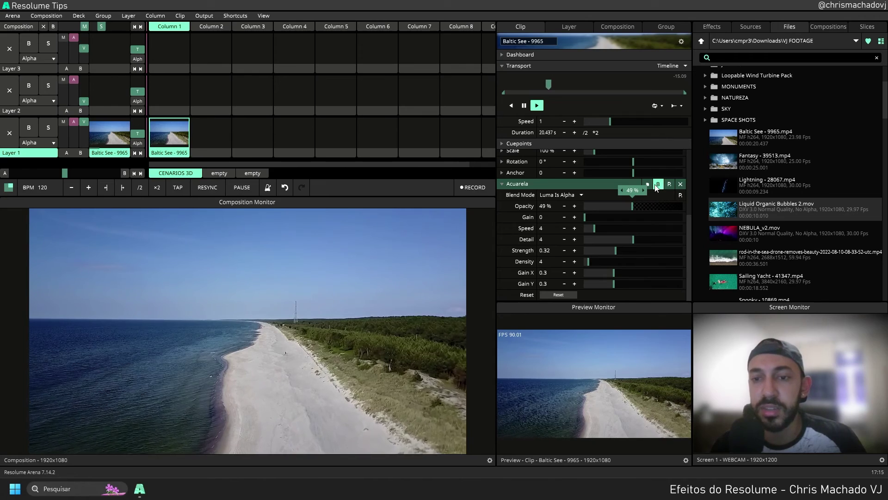
pyautogui.moveTo(640, 208)
pyautogui.mouseDown()
pyautogui.moveTo(676, 204)
pyautogui.moveTo(620, 205)
pyautogui.moveTo(630, 206)
pyautogui.mouseUp()
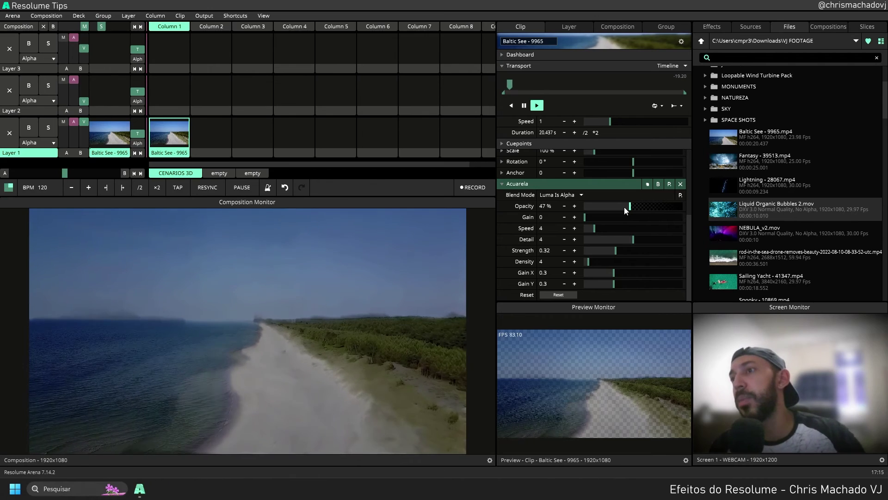
pyautogui.moveTo(625, 207)
pyautogui.mouseDown()
pyautogui.moveTo(660, 207)
pyautogui.moveTo(638, 207)
pyautogui.mouseUp()
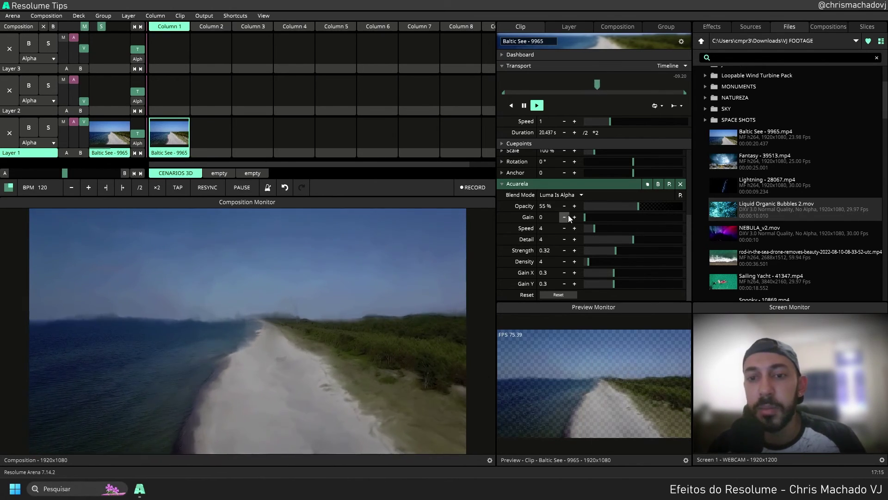
pyautogui.click(634, 206)
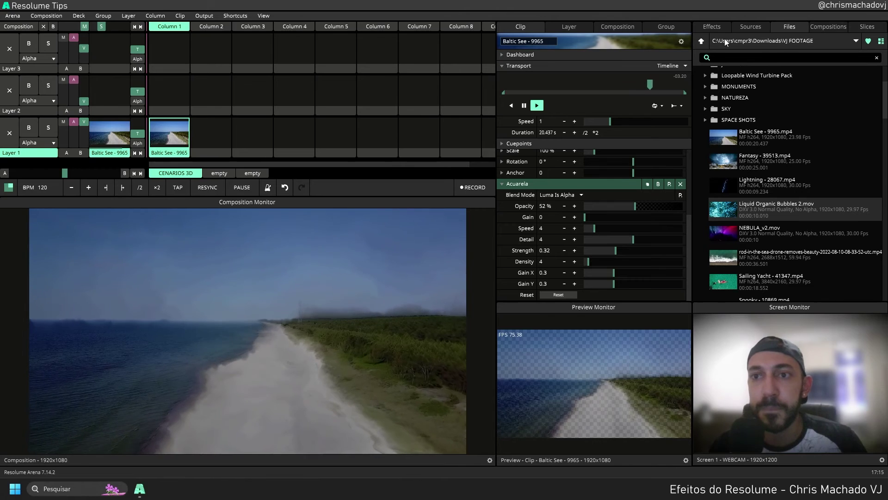
# - Search the sources for "gra", add the Gradient generator to Layer 1 under Column 3 and play it
pyautogui.click(754, 26)
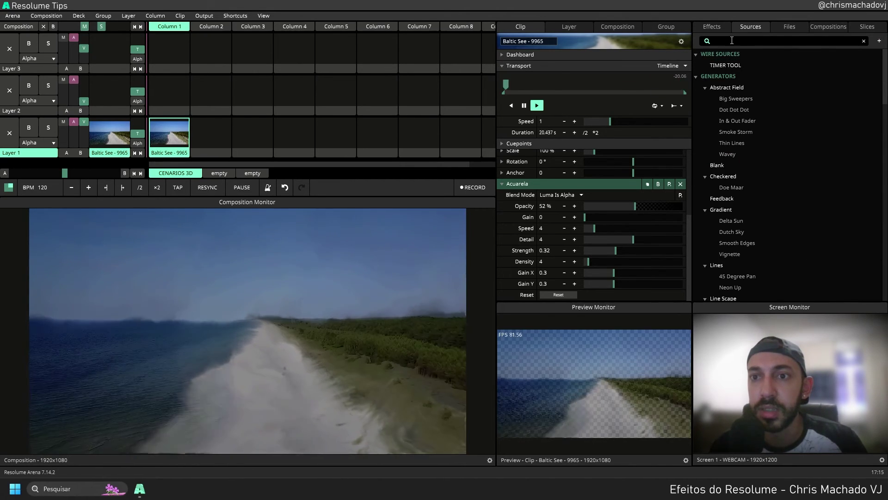
pyautogui.click(744, 40)
pyautogui.write('gra')
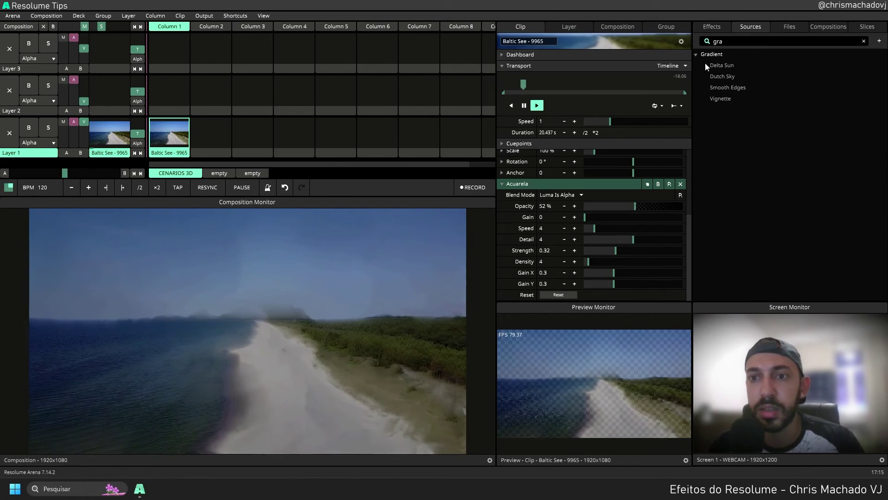
pyautogui.moveTo(715, 53); pyautogui.dragTo(234, 131)
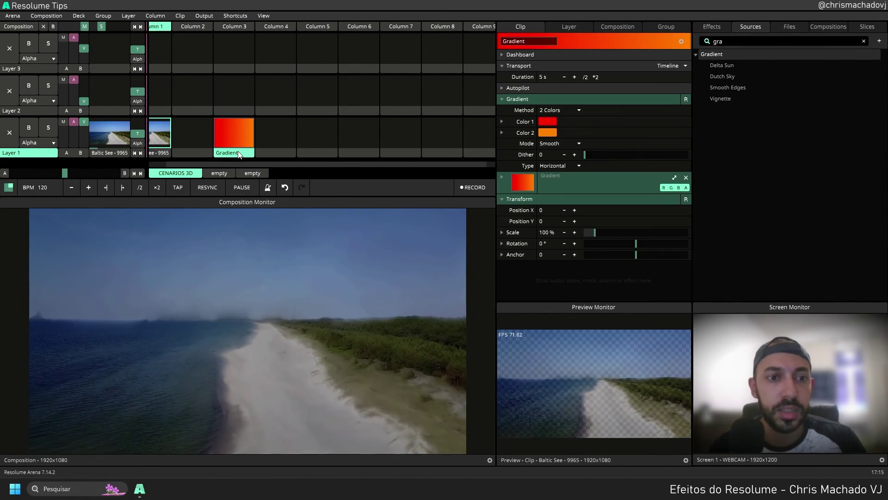
pyautogui.click(244, 132)
# - Set the gradient's Color 1 to white and Color 2 to black, using the Stepped mode
pyautogui.click(548, 121)
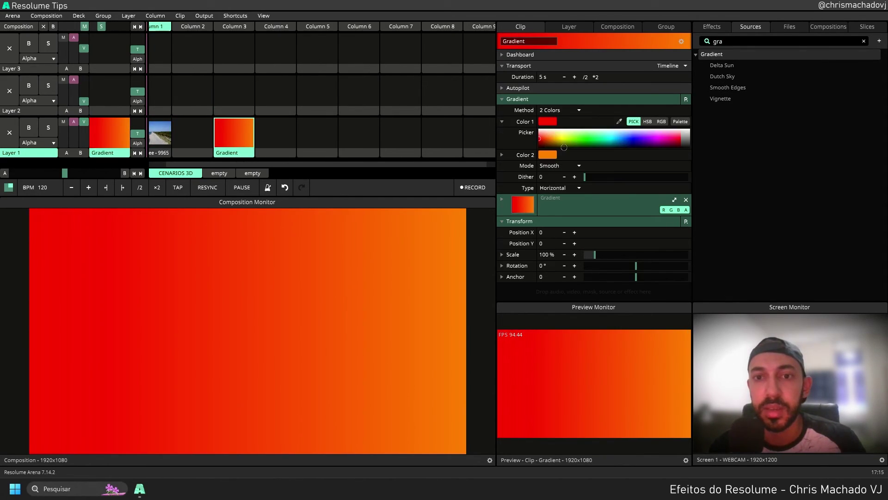
pyautogui.click(540, 131)
pyautogui.click(506, 121)
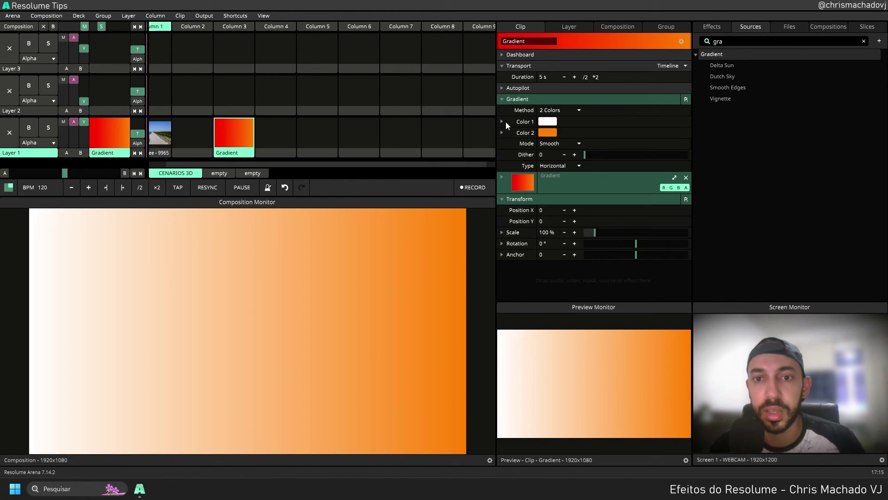
pyautogui.click(550, 133)
pyautogui.click(539, 158)
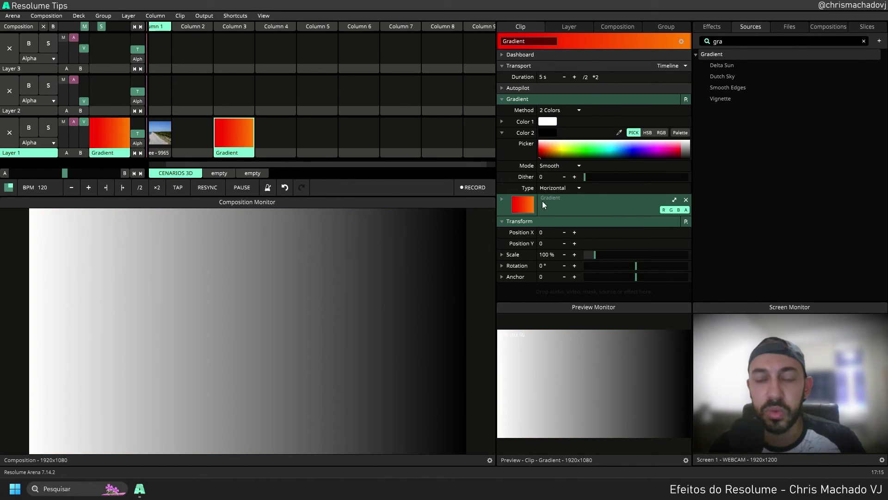
pyautogui.click(554, 166)
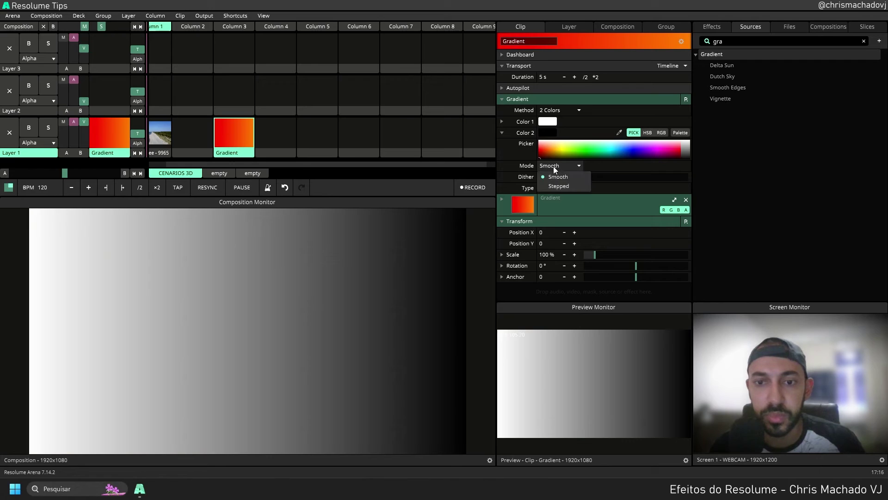
pyautogui.click(558, 183)
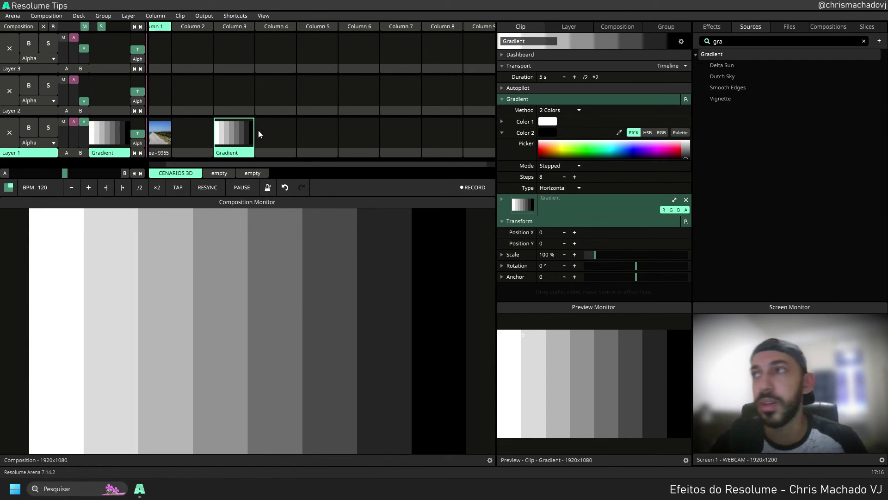
# - Copy the Acuarela effect from the beach clip onto the Gradient clip in Layer 1
pyautogui.hscroll(-2, 230, 141)
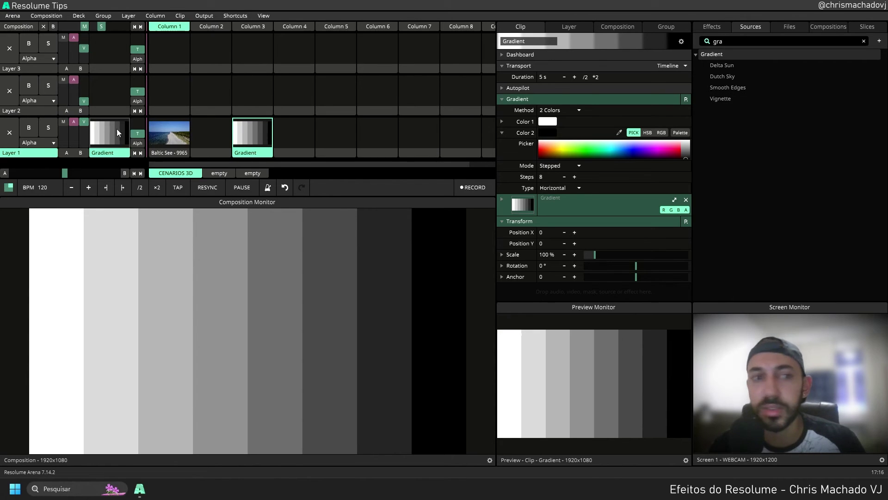
pyautogui.click(174, 151)
pyautogui.scroll(-3, 533, 235)
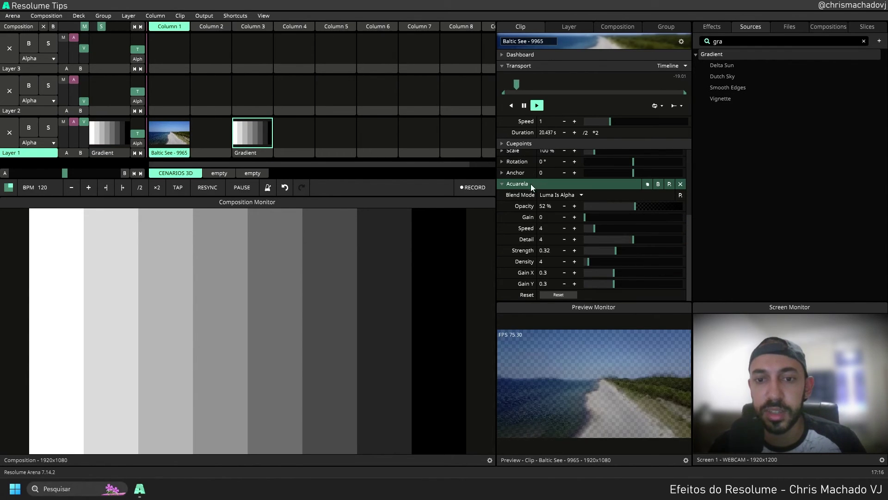
pyautogui.moveTo(529, 184); pyautogui.dragTo(254, 131)
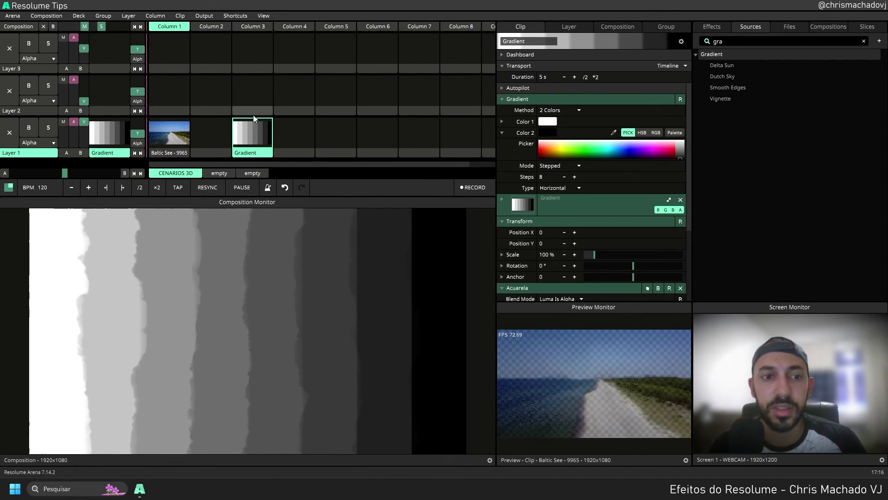
# - Try Acuarela opacities of 55%, 33%, 51% and 100% on the Gradient clip in Luma Is Alpha mode
pyautogui.scroll(-3, 537, 214)
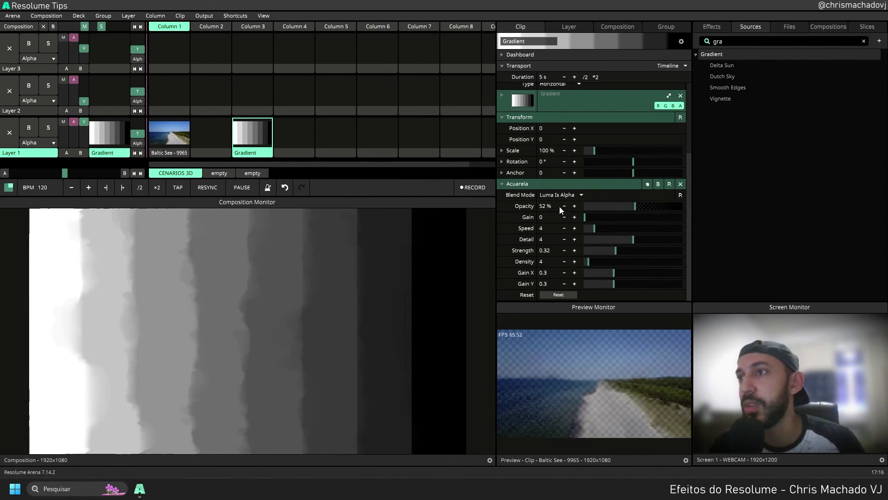
pyautogui.moveTo(634, 206); pyautogui.dragTo(637, 205)
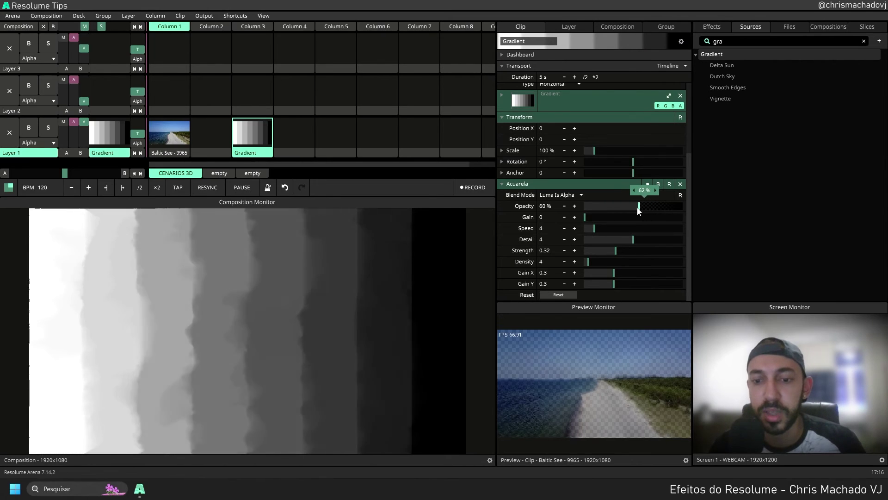
pyautogui.click(254, 136)
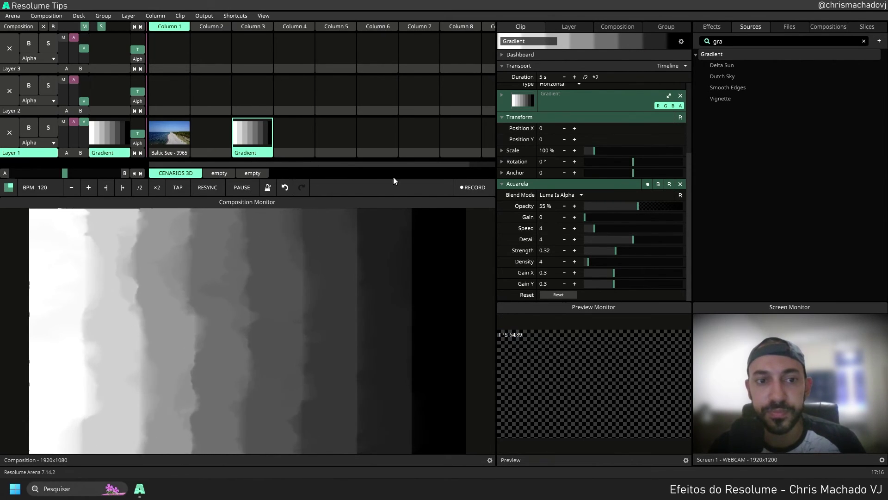
pyautogui.moveTo(622, 206); pyautogui.dragTo(599, 208)
pyautogui.click(267, 154)
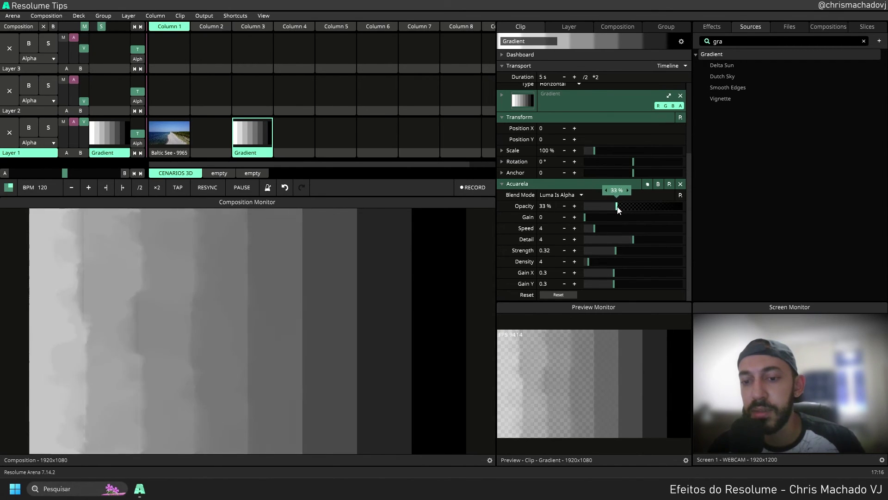
pyautogui.moveTo(621, 208); pyautogui.dragTo(635, 209)
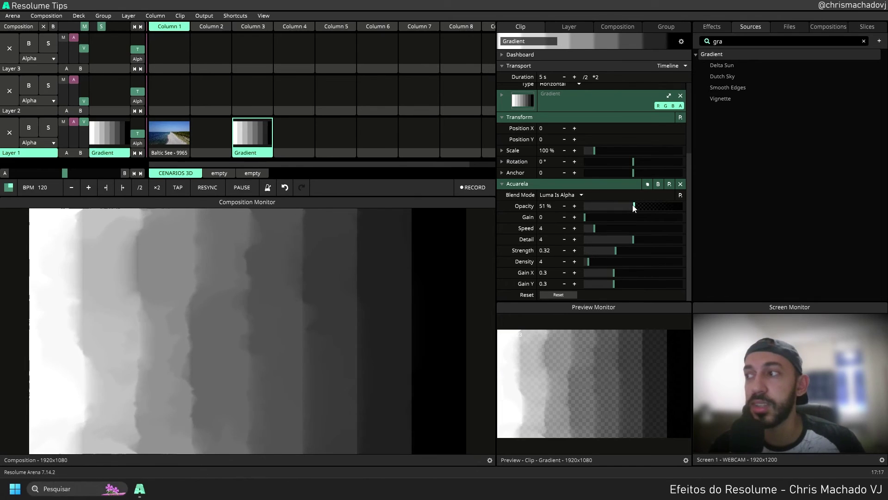
pyautogui.moveTo(635, 208); pyautogui.dragTo(692, 212)
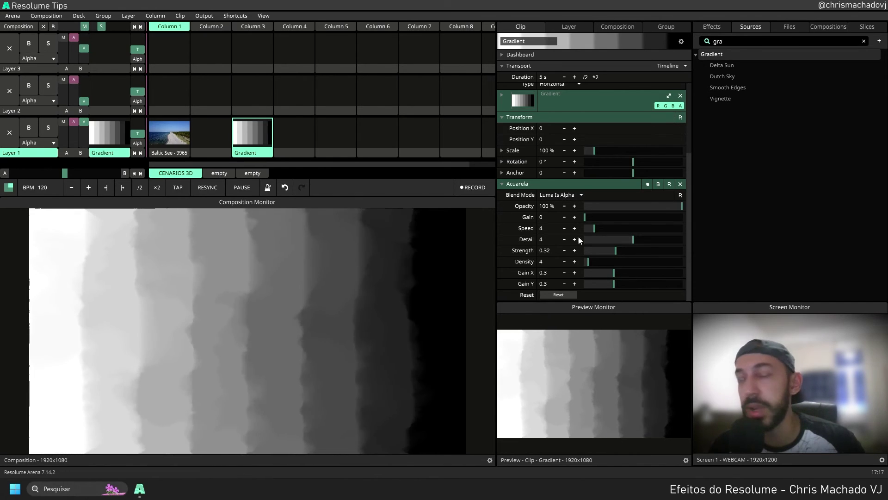
# - Switch the gradient's Acuarela blend mode to Luma Key and try opacities of 27%, 64%, 57% and 68%
pyautogui.click(560, 195)
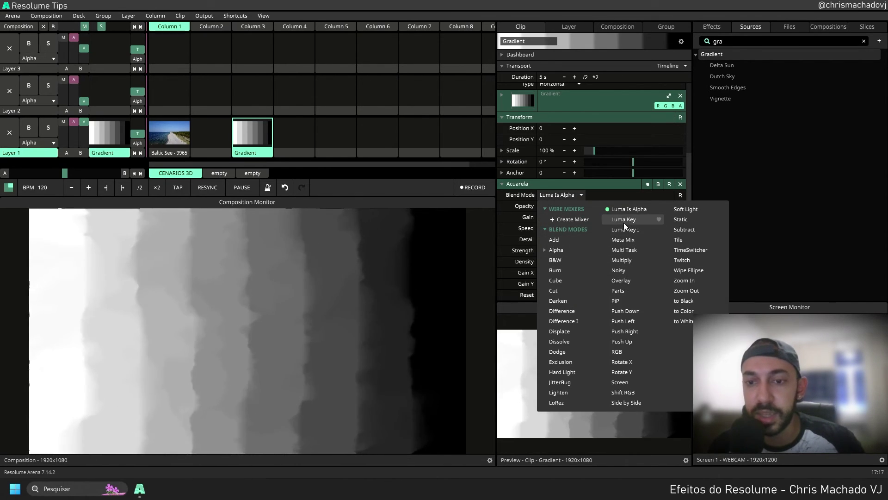
pyautogui.click(623, 222)
pyautogui.moveTo(665, 217); pyautogui.dragTo(621, 218)
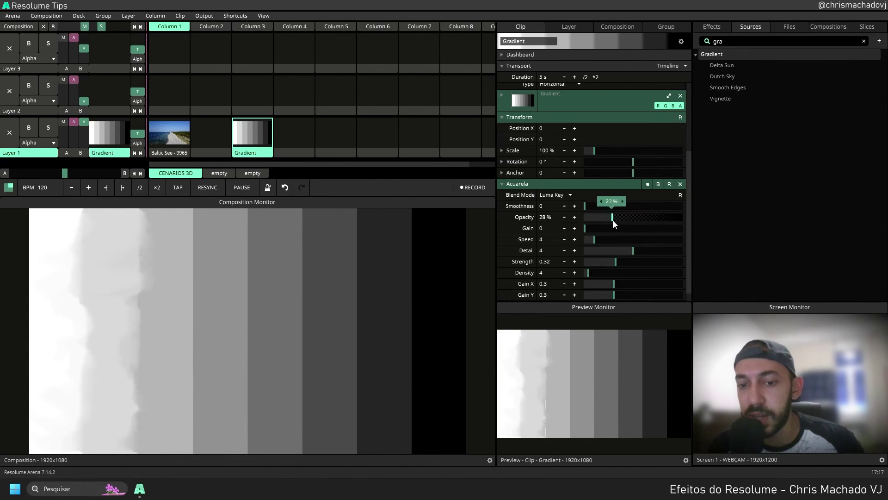
pyautogui.moveTo(612, 220); pyautogui.dragTo(647, 231)
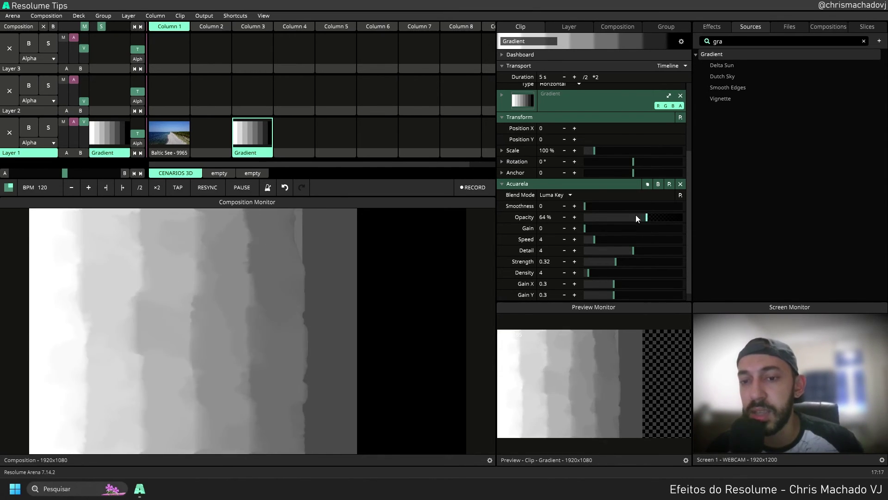
pyautogui.moveTo(636, 215)
pyautogui.mouseDown()
pyautogui.moveTo(574, 220)
pyautogui.moveTo(621, 226)
pyautogui.moveTo(584, 226)
pyautogui.moveTo(640, 219)
pyautogui.mouseUp()
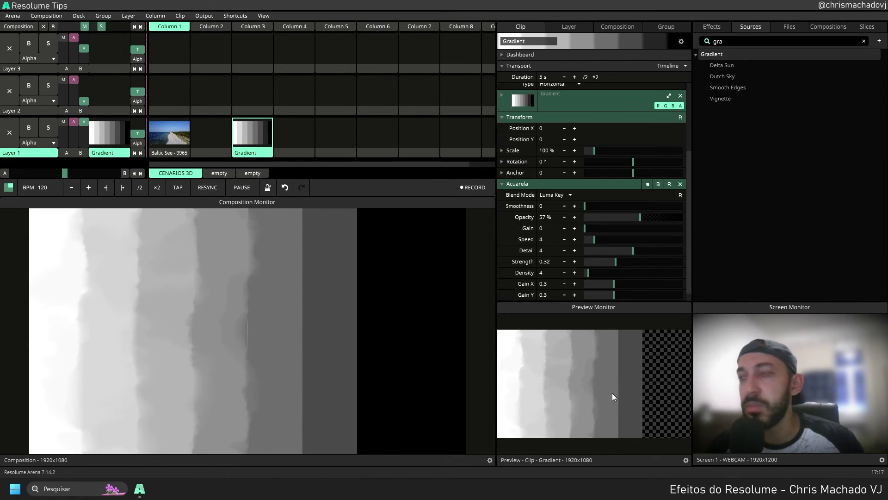
pyautogui.moveTo(640, 216)
pyautogui.mouseDown()
pyautogui.moveTo(689, 218)
pyautogui.moveTo(601, 219)
pyautogui.moveTo(648, 217)
pyautogui.mouseUp()
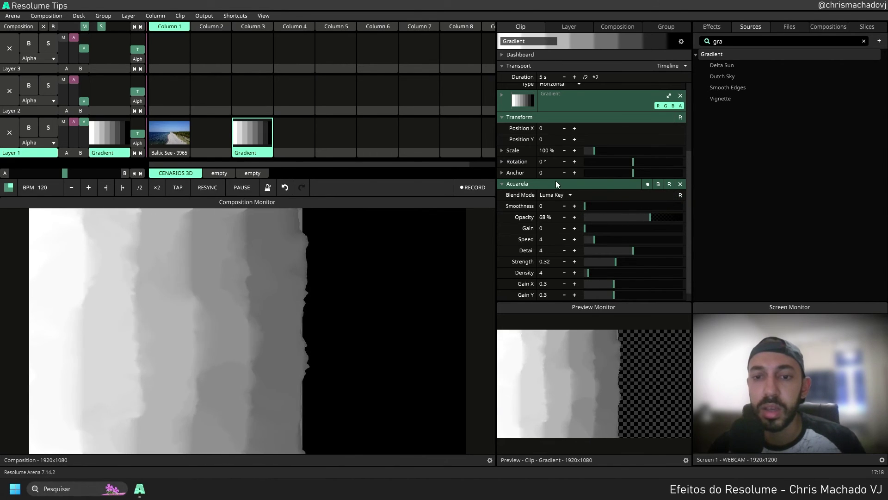
# - Switch the gradient's Acuarela blend mode to Luma Key I and raise the opacity close to full
pyautogui.click(558, 195)
pyautogui.click(636, 231)
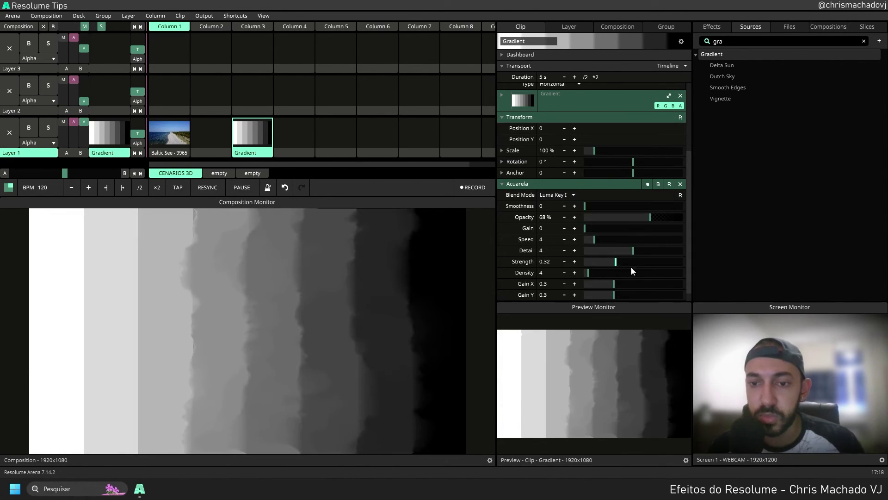
pyautogui.moveTo(645, 217); pyautogui.dragTo(679, 217)
pyautogui.click(569, 186)
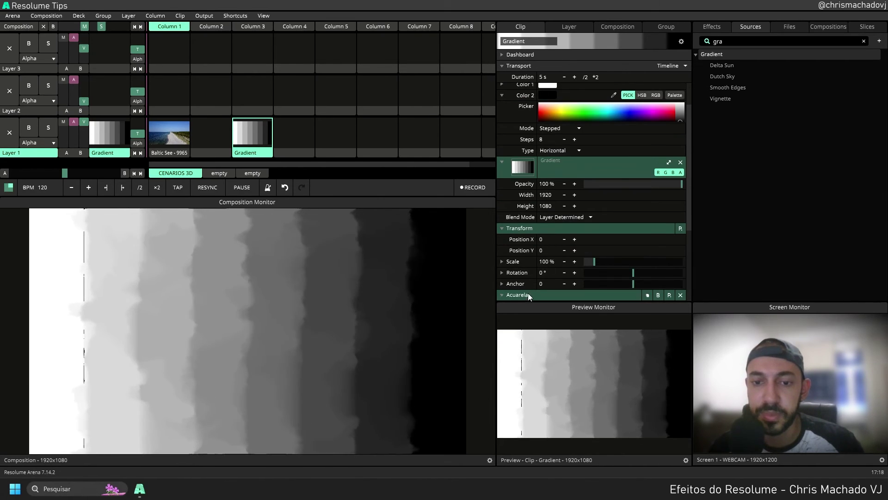
pyautogui.click(528, 294)
# - Switch the gradient's Acuarela blend mode to Meta Mix and try opacities of 0% and 1%
pyautogui.click(574, 183)
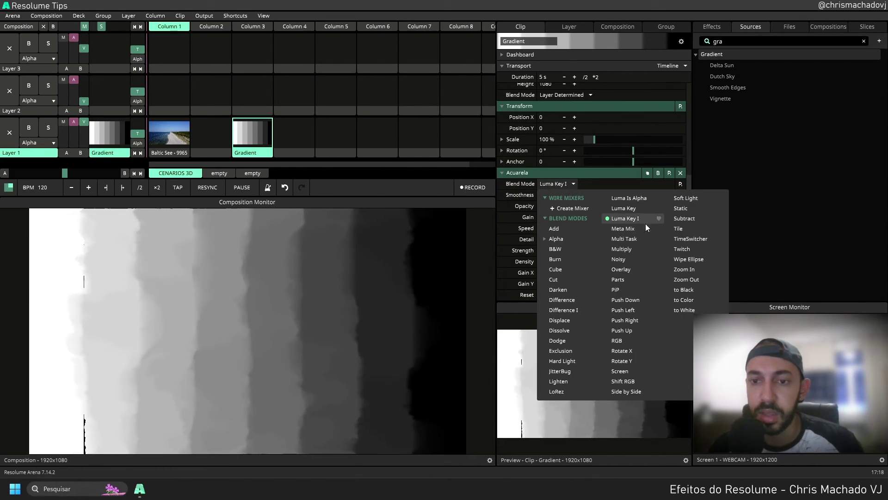
pyautogui.click(616, 228)
pyautogui.moveTo(672, 207); pyautogui.dragTo(580, 211)
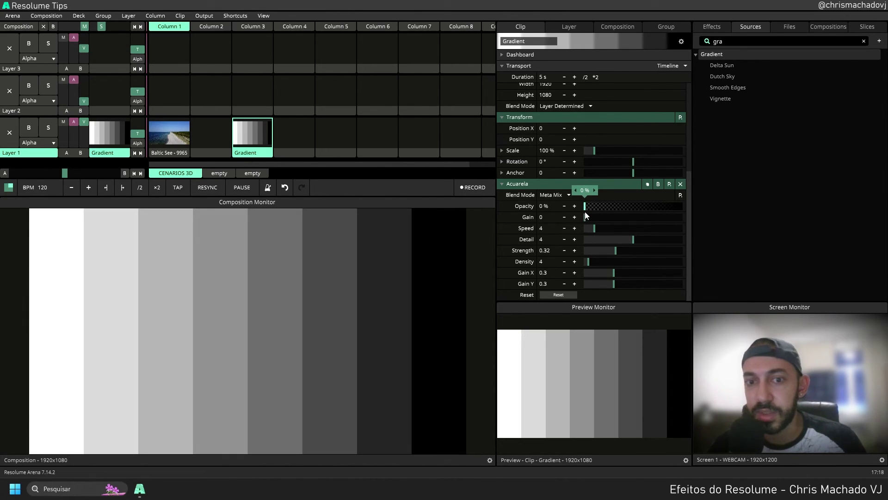
pyautogui.click(595, 190)
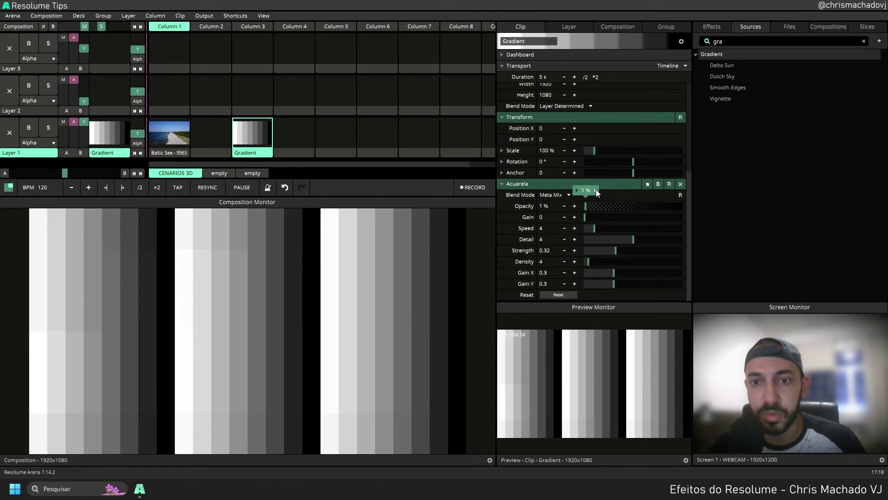
# - Try Meta Mix opacities of 0%, 1%, 2%, 5% and 9% on the gradient's Acuarela effect, and raise the opacity to 100%
pyautogui.click(578, 190)
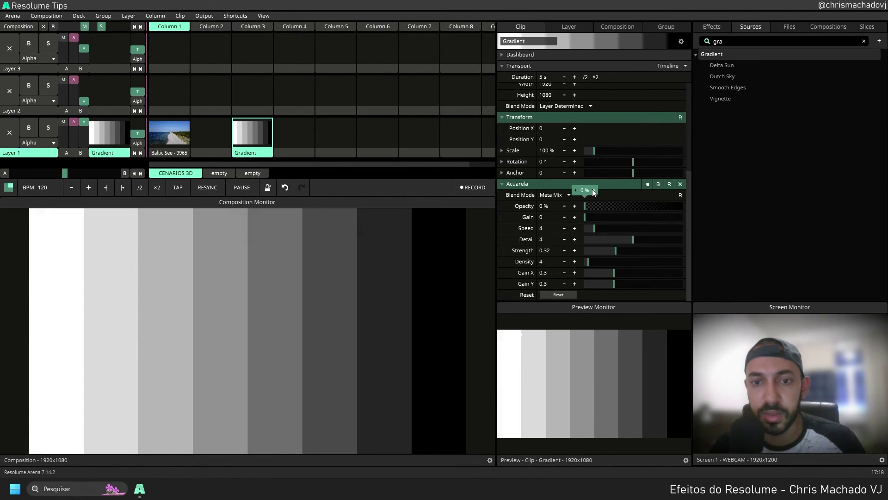
pyautogui.click(594, 191)
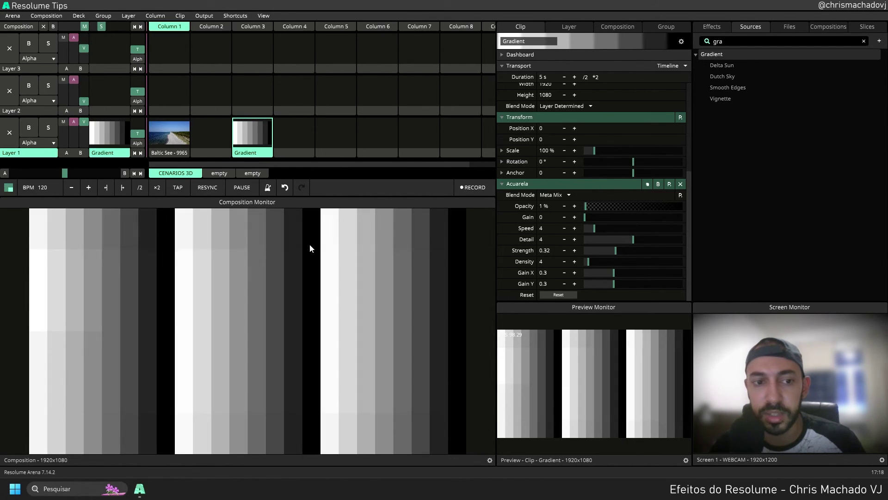
pyautogui.click(574, 206)
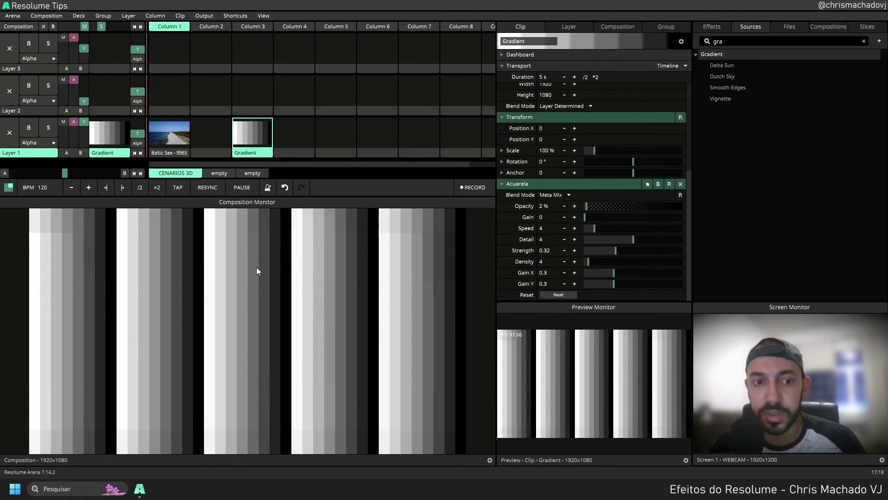
pyautogui.click(574, 206)
pyautogui.click(574, 206)
pyautogui.click(575, 205)
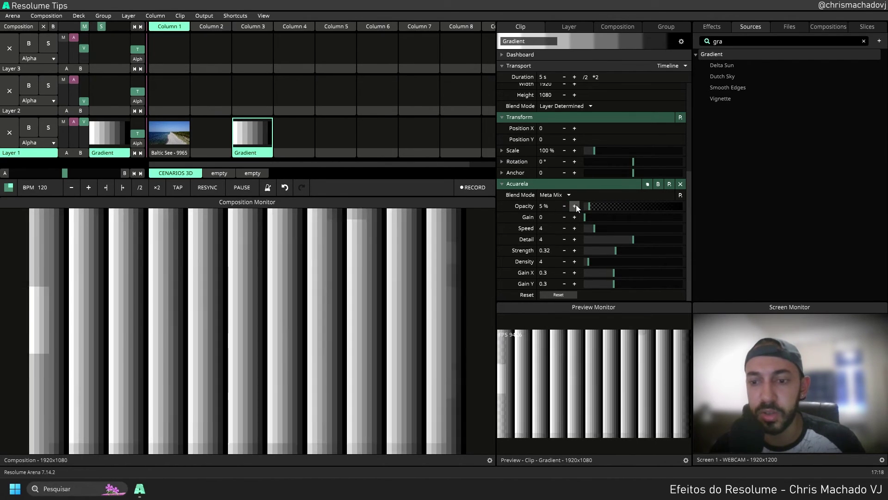
pyautogui.click(574, 206)
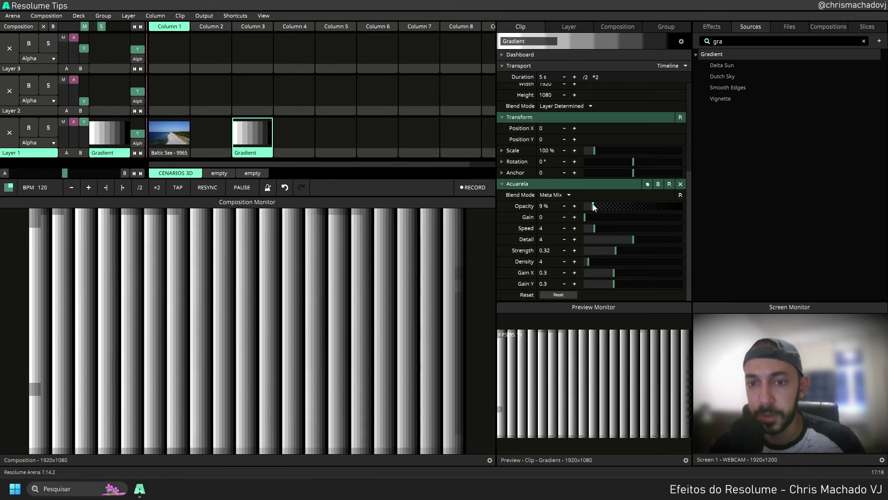
pyautogui.moveTo(590, 206); pyautogui.dragTo(685, 205)
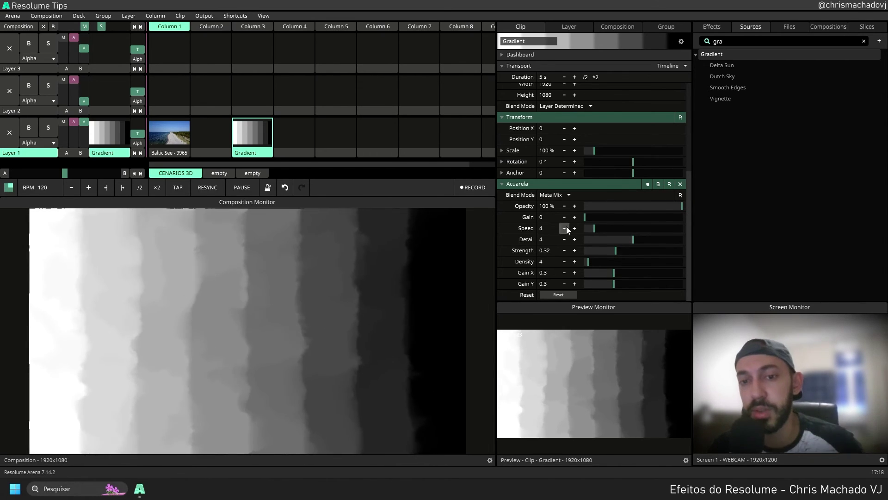
# - Switch the gradient's Acuarela blend mode to Multi Task and lower the opacity all the way down
pyautogui.click(554, 196)
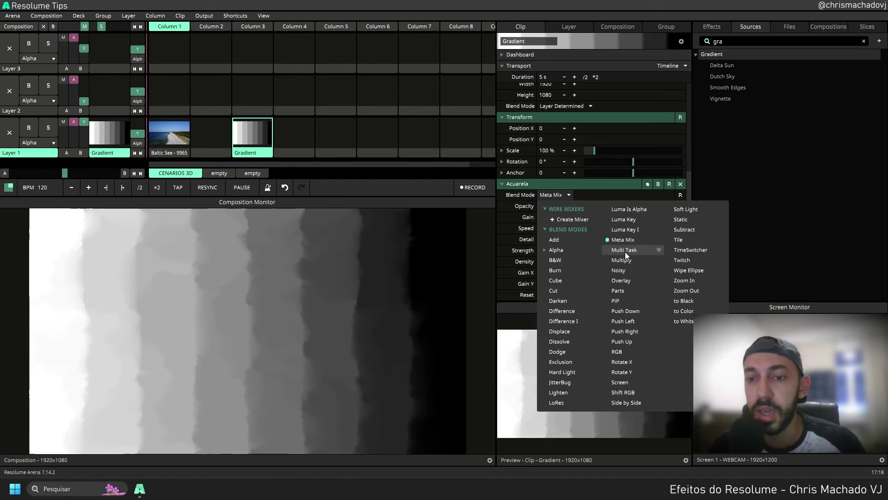
pyautogui.click(625, 251)
pyautogui.moveTo(662, 207); pyautogui.dragTo(566, 209)
# - Try the Multiply blend mode at 38% opacity on the gradient's Acuarela effect, followed by the Burn mode
pyautogui.click(548, 193)
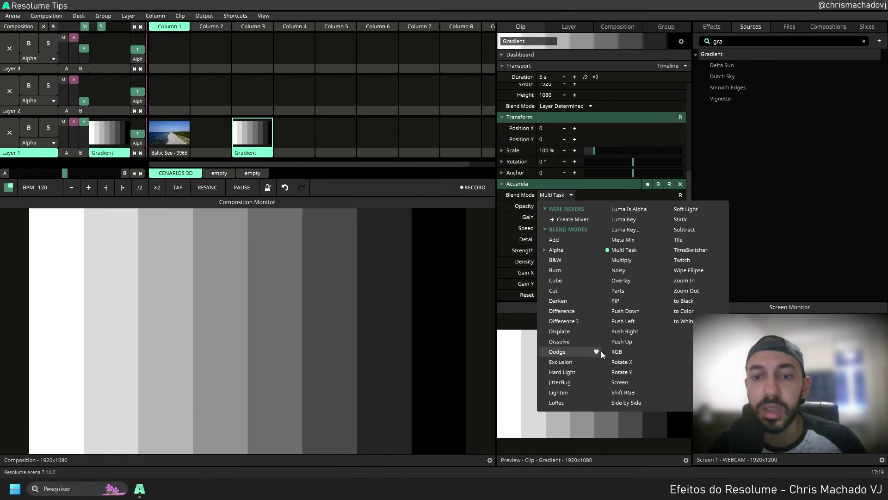
pyautogui.click(621, 258)
pyautogui.moveTo(585, 207); pyautogui.dragTo(621, 206)
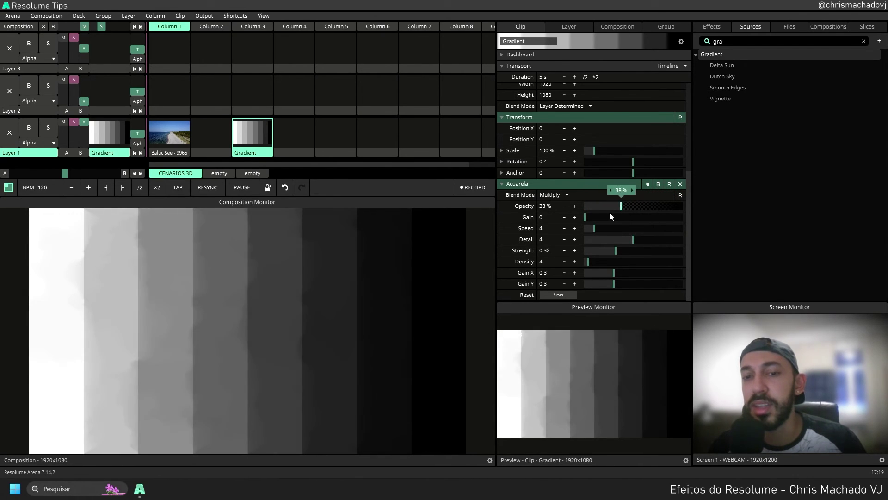
pyautogui.click(553, 194)
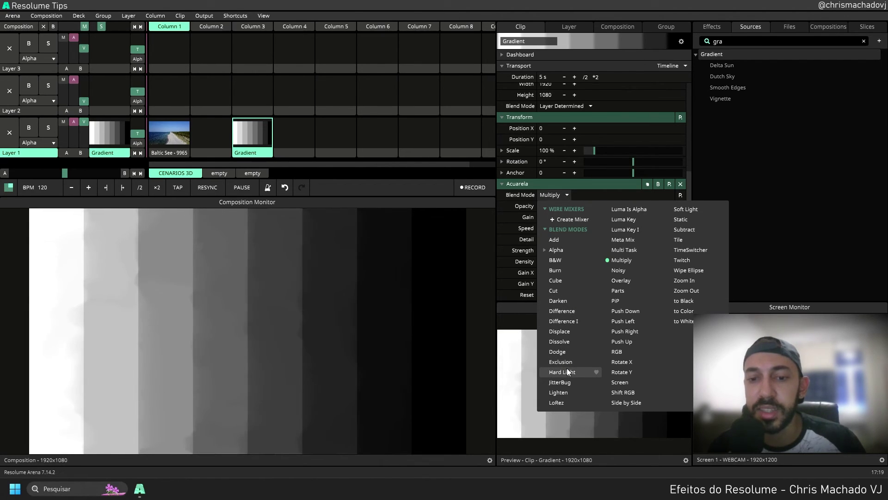
pyautogui.click(565, 269)
# - Switch the gradient's Acuarela blend mode to Noisy and set the opacity to 47%
pyautogui.click(564, 194)
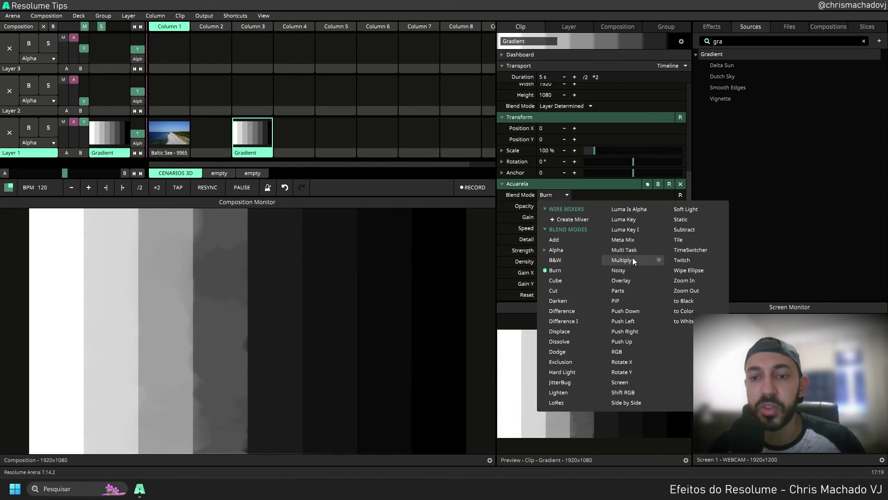
pyautogui.click(620, 270)
pyautogui.moveTo(626, 207)
pyautogui.mouseDown()
pyautogui.moveTo(590, 207)
pyautogui.moveTo(616, 214)
pyautogui.moveTo(596, 218)
pyautogui.moveTo(609, 231)
pyautogui.moveTo(604, 238)
pyautogui.moveTo(609, 223)
pyautogui.moveTo(603, 235)
pyautogui.moveTo(662, 220)
pyautogui.moveTo(609, 226)
pyautogui.moveTo(629, 224)
pyautogui.mouseUp()
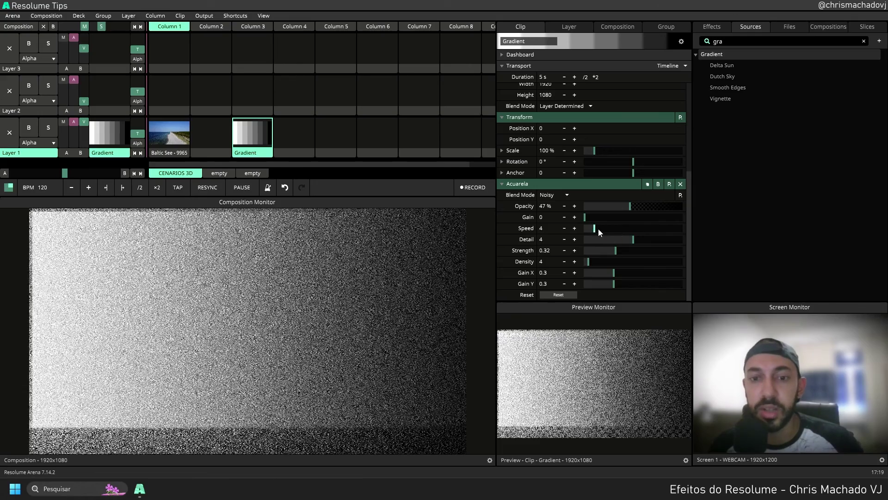
# - Try an Acuarela speed of 29.52 in Noisy mode, and settle on speed 17.9 with 77% opacity
pyautogui.moveTo(598, 228); pyautogui.dragTo(657, 232)
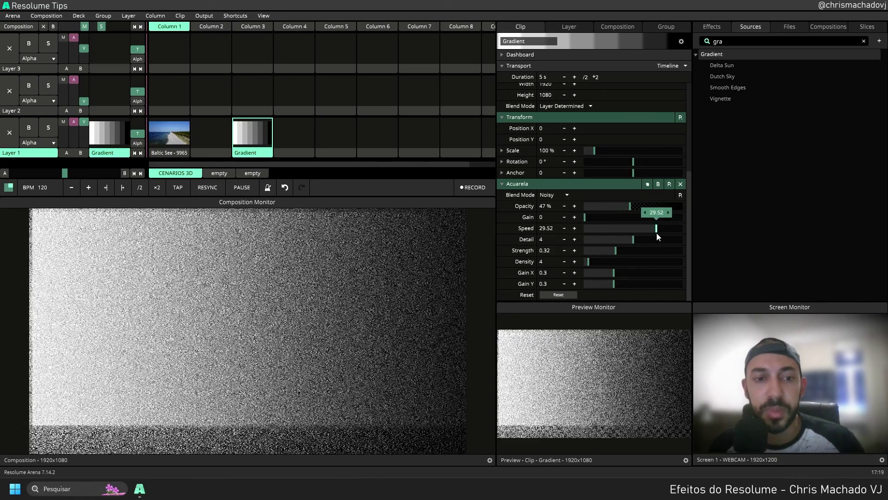
pyautogui.moveTo(588, 218); pyautogui.dragTo(660, 208)
pyautogui.hotkey('ctrl', 'z')
pyautogui.hotkey('ctrl', 'z')
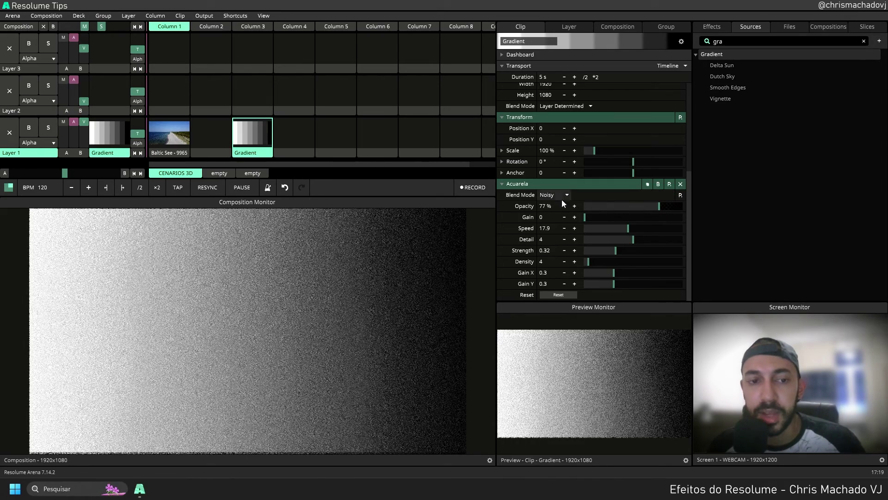
pyautogui.click(565, 196)
pyautogui.click(531, 184)
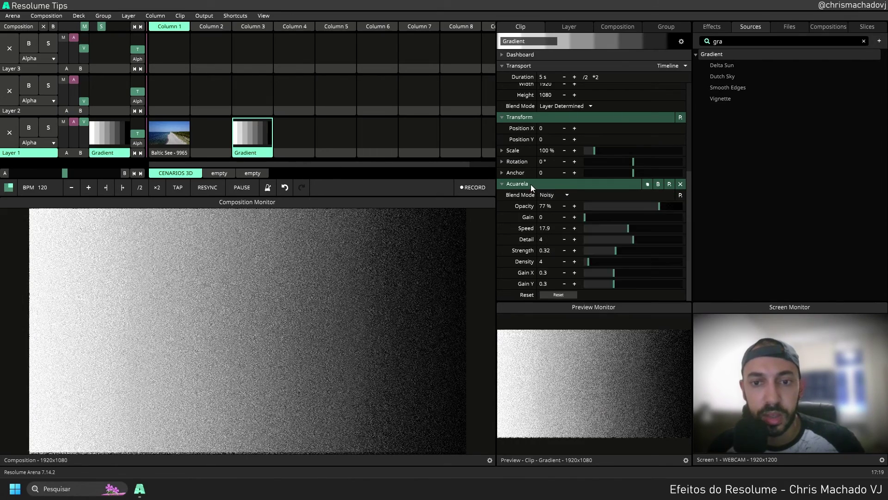
pyautogui.click(531, 184)
# - Play the Baltic See clip, switch its Acuarela blend mode to Noisy and try a 10% opacity
pyautogui.click(162, 152)
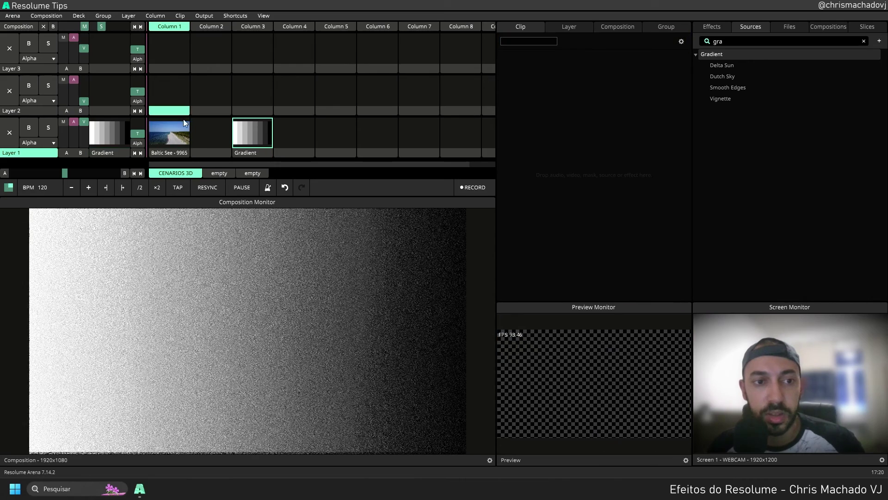
pyautogui.scroll(-3, 559, 230)
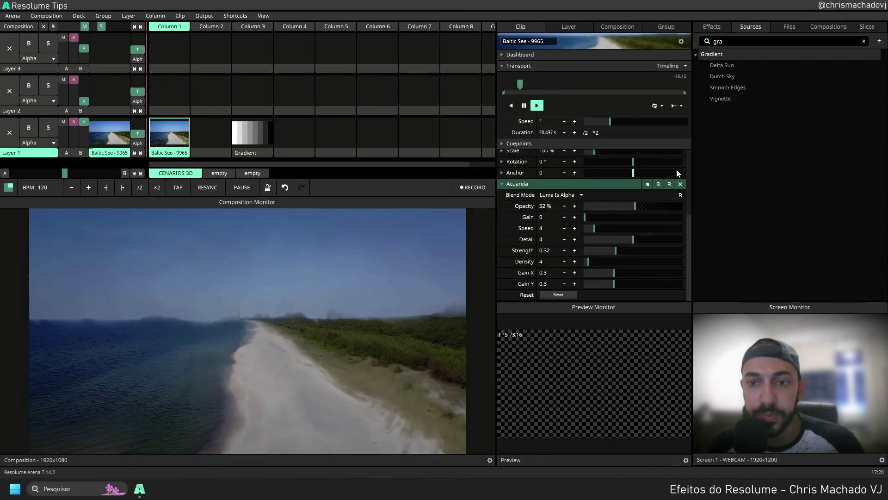
pyautogui.click(582, 195)
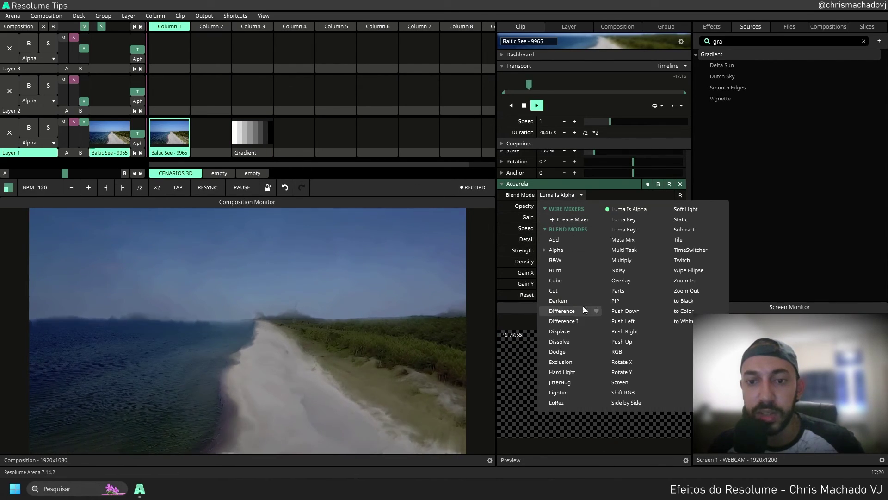
pyautogui.click(624, 269)
pyautogui.moveTo(601, 206)
pyautogui.mouseDown()
pyautogui.moveTo(611, 206)
pyautogui.moveTo(592, 207)
pyautogui.mouseUp()
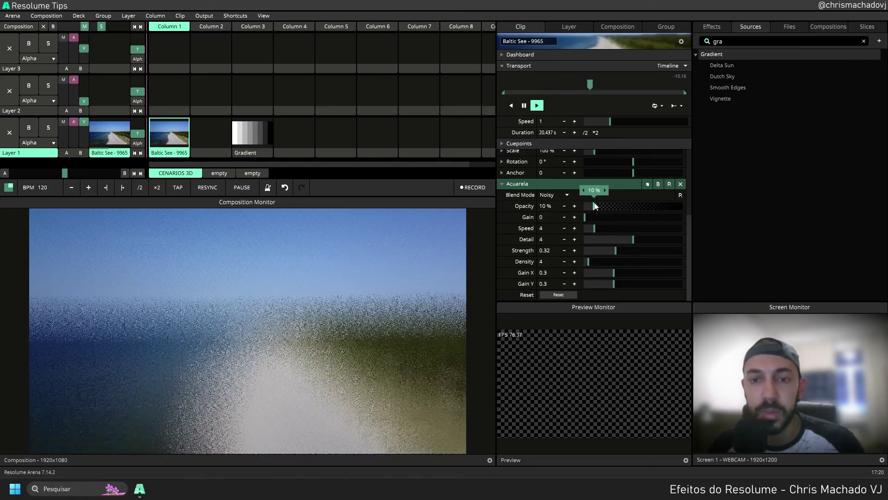
# - Switch the beach clip's Acuarela blend mode to Overlay and try opacities of 43% and 46% while previewing the clip
pyautogui.click(568, 196)
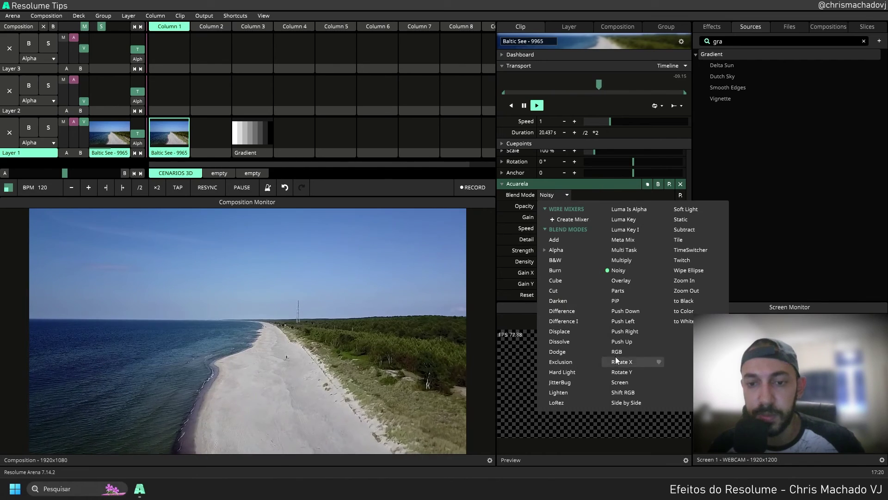
pyautogui.click(620, 283)
pyautogui.moveTo(591, 206); pyautogui.dragTo(625, 213)
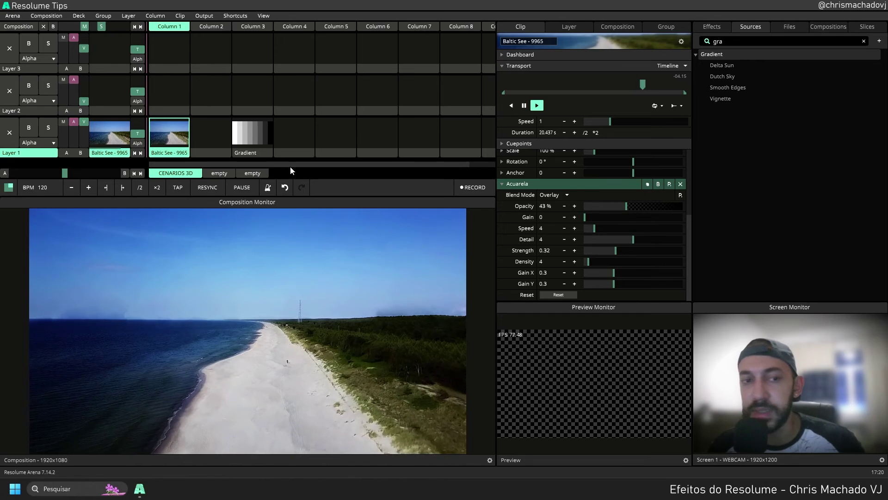
pyautogui.click(177, 153)
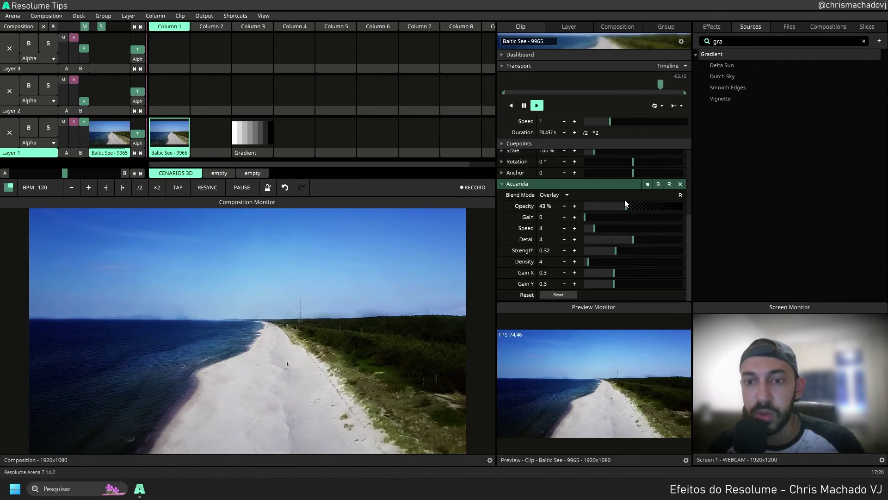
pyautogui.moveTo(621, 206)
pyautogui.mouseDown()
pyautogui.moveTo(639, 208)
pyautogui.moveTo(612, 208)
pyautogui.moveTo(618, 209)
pyautogui.mouseUp()
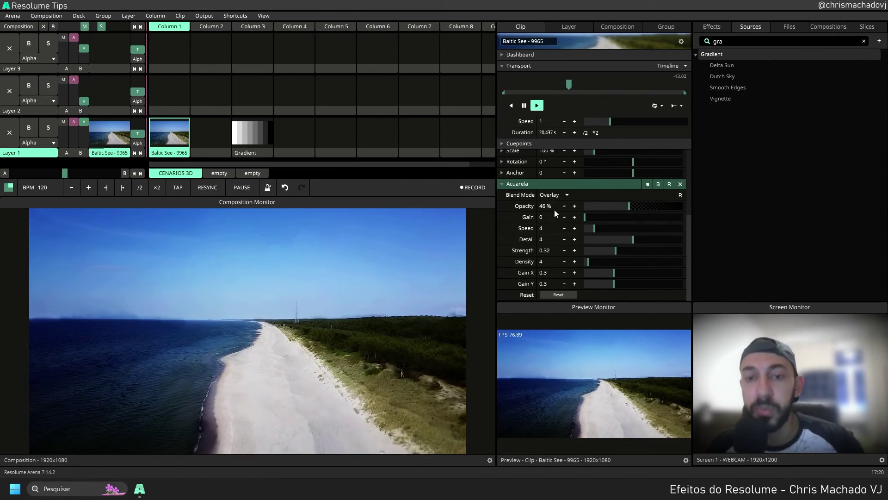
pyautogui.moveTo(624, 206)
pyautogui.mouseDown()
pyautogui.moveTo(693, 210)
pyautogui.moveTo(632, 207)
pyautogui.mouseUp()
# - Switch the beach clip's Acuarela blend mode to Parts and try several opacities, including 36% and 0%
pyautogui.click(553, 195)
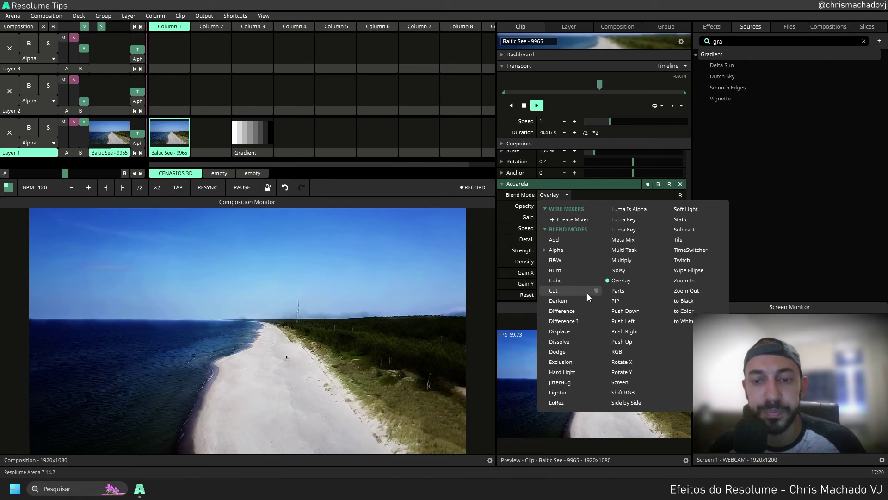
pyautogui.click(618, 291)
pyautogui.moveTo(624, 210)
pyautogui.mouseDown()
pyautogui.moveTo(674, 208)
pyautogui.moveTo(619, 208)
pyautogui.mouseUp()
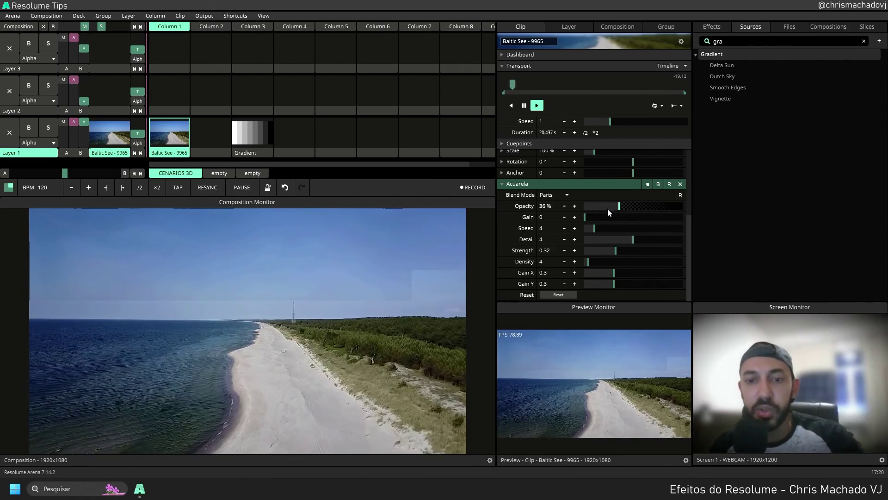
pyautogui.moveTo(619, 206)
pyautogui.mouseDown()
pyautogui.moveTo(608, 206)
pyautogui.moveTo(635, 206)
pyautogui.mouseUp()
pyautogui.click(555, 194)
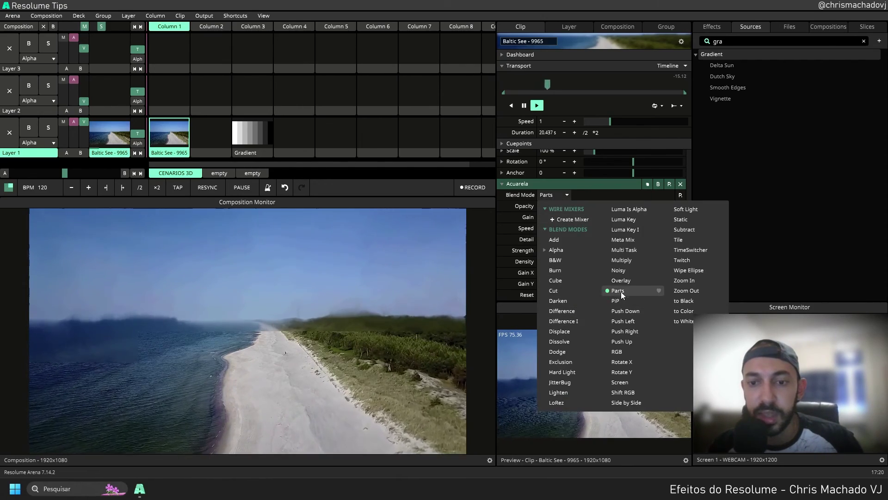
pyautogui.click(587, 200)
pyautogui.moveTo(583, 210)
pyautogui.mouseDown()
pyautogui.moveTo(671, 209)
pyautogui.moveTo(584, 210)
pyautogui.mouseUp()
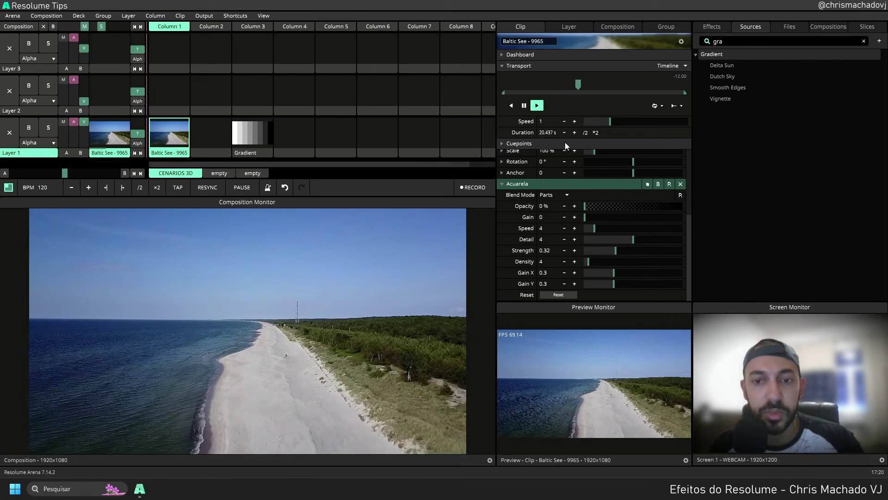
# - Play the Gradient clip, switch its Acuarela blend mode to Parts and vary the opacity, ending at 75%
pyautogui.click(251, 125)
pyautogui.scroll(-2, 566, 250)
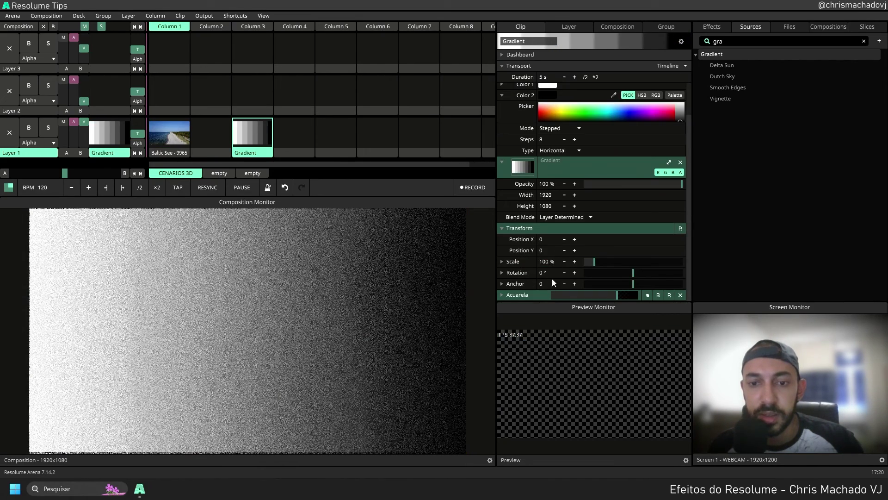
pyautogui.scroll(-5, 519, 291)
pyautogui.click(553, 194)
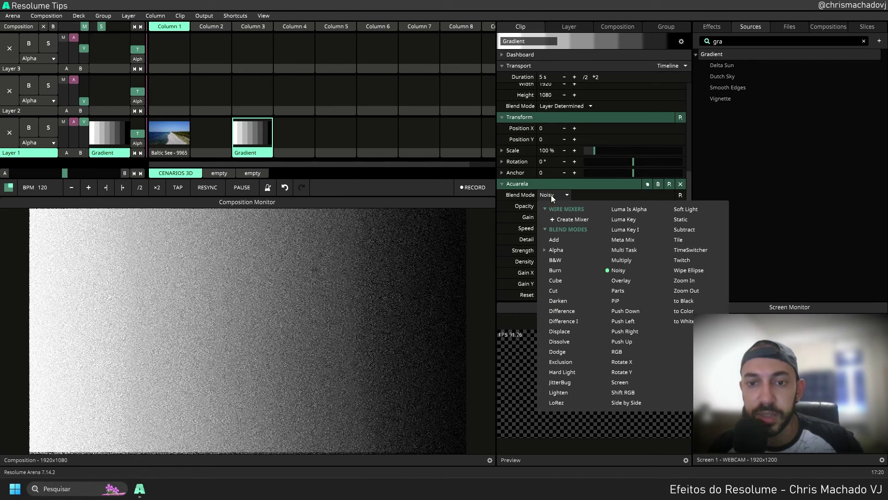
pyautogui.click(617, 290)
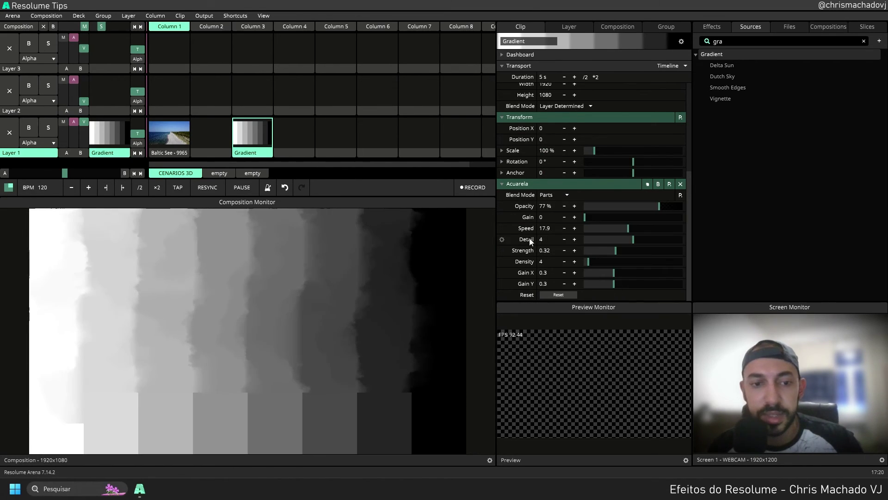
pyautogui.moveTo(640, 204); pyautogui.dragTo(616, 210)
# - Switch the gradient's Acuarela blend mode to PiP and set the inset's scale to 0.31
pyautogui.click(561, 196)
pyautogui.click(620, 299)
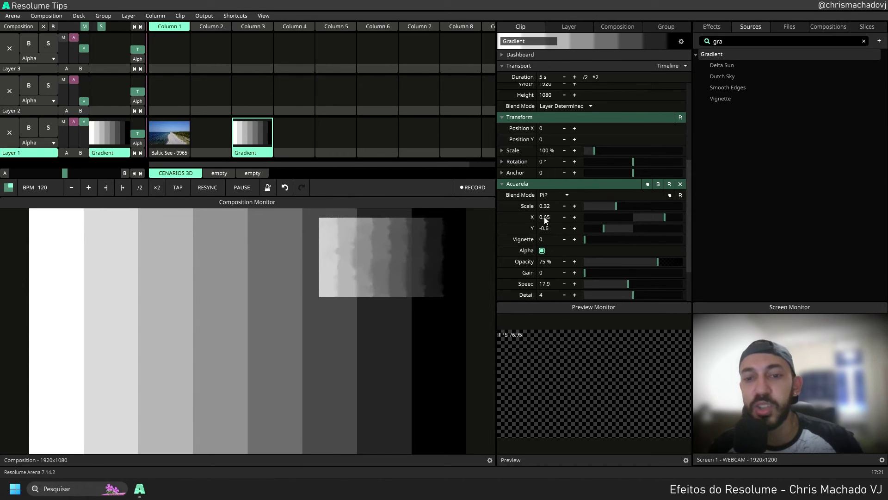
pyautogui.moveTo(619, 206); pyautogui.dragTo(617, 209)
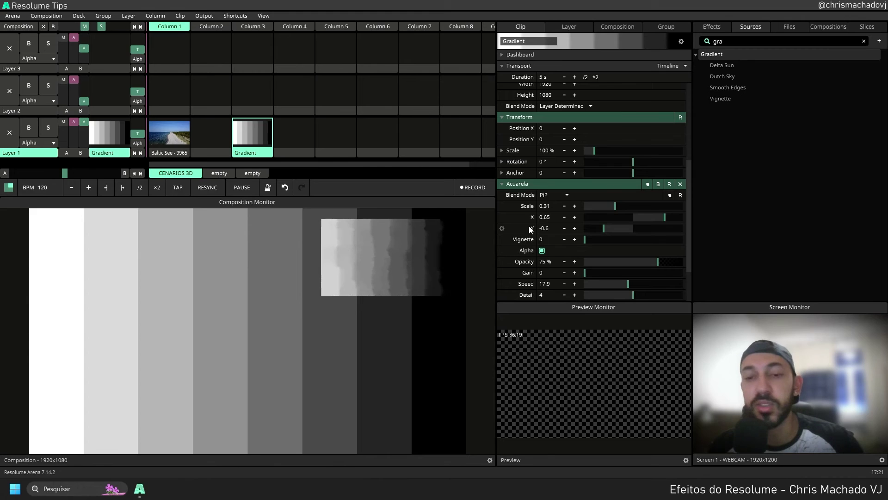
# - Reposition the gradient's PiP inset, ending at X -0.3 and Y -0.1, and set its vignette to 0.63
pyautogui.moveTo(651, 219)
pyautogui.mouseDown()
pyautogui.moveTo(603, 218)
pyautogui.moveTo(603, 228)
pyautogui.moveTo(656, 229)
pyautogui.mouseUp()
pyautogui.moveTo(606, 217); pyautogui.dragTo(651, 217)
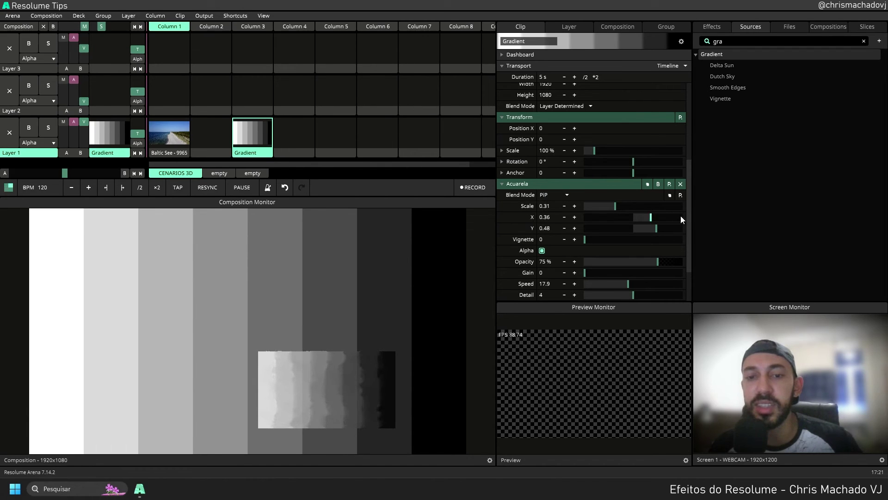
pyautogui.moveTo(646, 218); pyautogui.dragTo(635, 243)
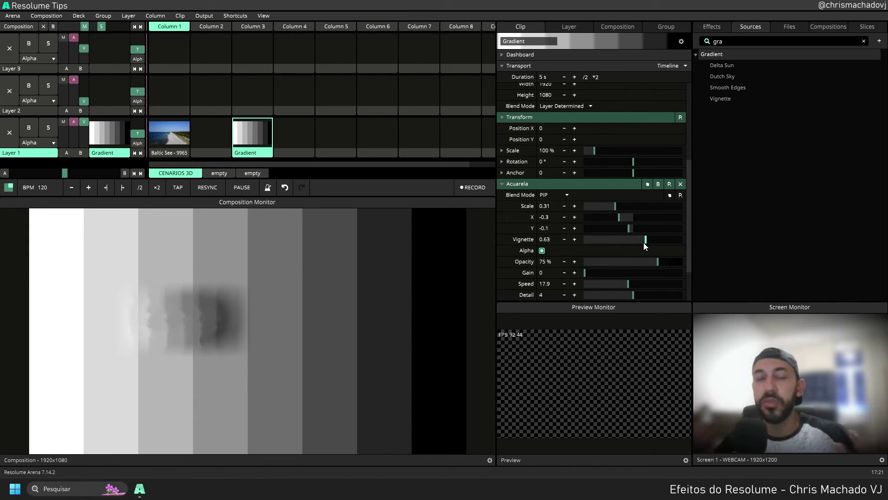
# - Centre the PiP inset at X 0 and Y 0, and vary its scale and vignette, including scale 0.82 with vignette 0.9
pyautogui.moveTo(636, 211); pyautogui.dragTo(633, 231)
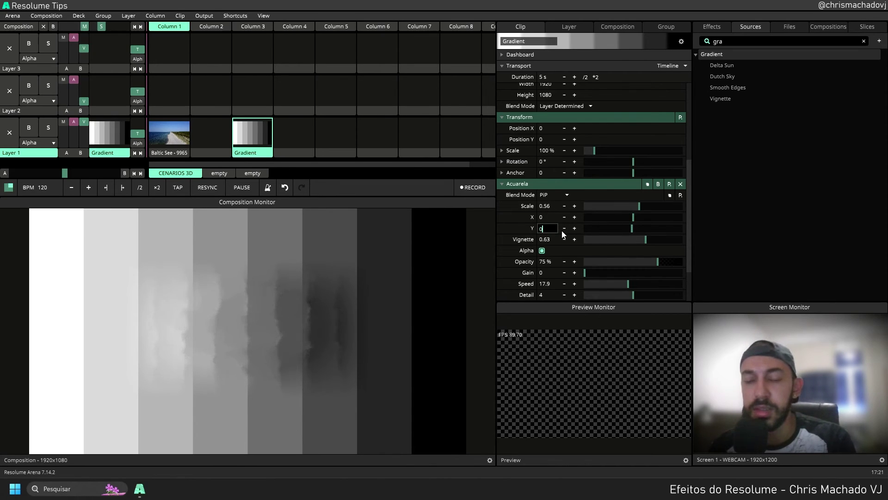
pyautogui.moveTo(638, 208); pyautogui.dragTo(646, 233)
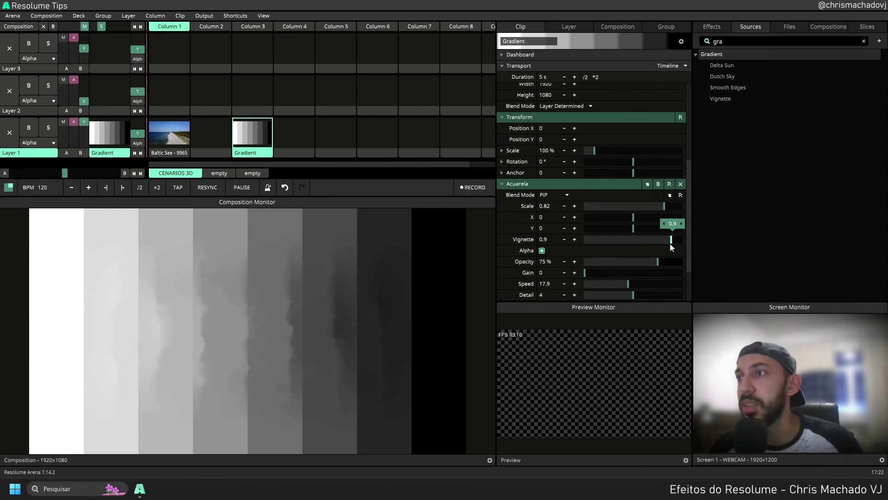
pyautogui.moveTo(663, 210); pyautogui.dragTo(636, 206)
# - Switch the gradient's Acuarela blend mode to Push Down and sweep the opacity down to 0% and back up
pyautogui.click(545, 195)
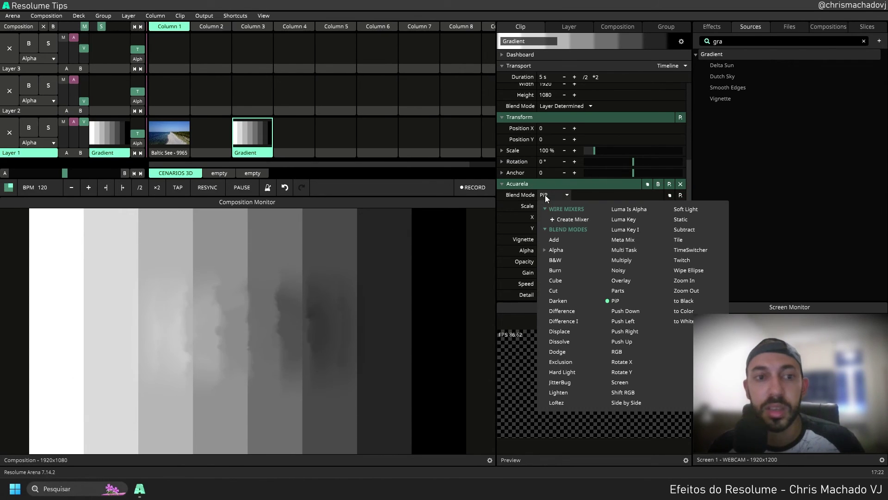
pyautogui.click(622, 311)
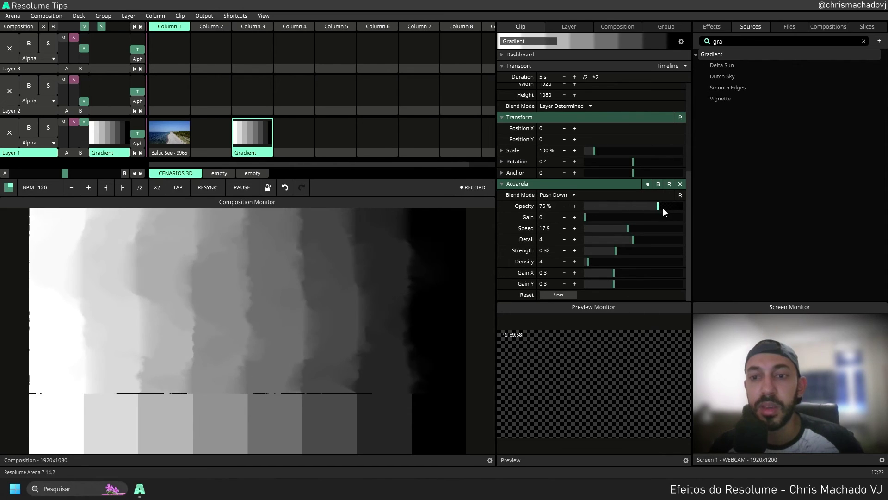
pyautogui.moveTo(662, 207); pyautogui.dragTo(594, 205)
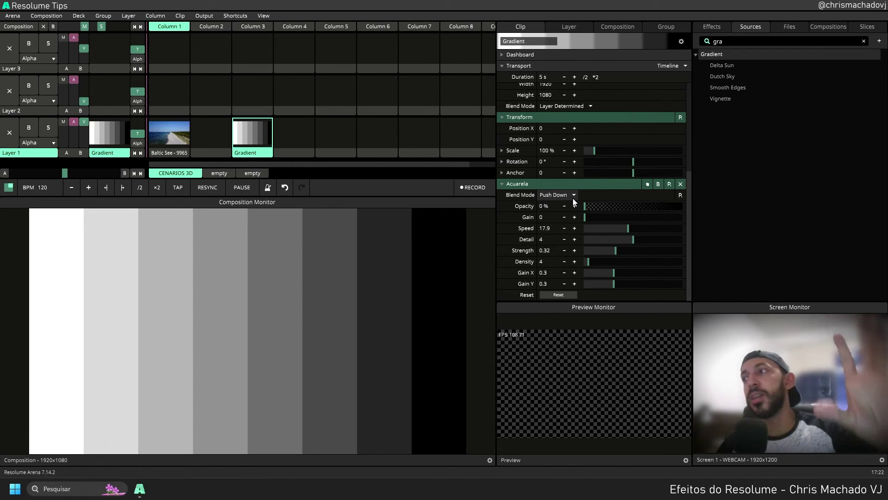
pyautogui.moveTo(593, 205); pyautogui.dragTo(692, 215)
# - Switch the gradient's Acuarela blend mode to Push Left and lower the opacity to 0%
pyautogui.click(572, 196)
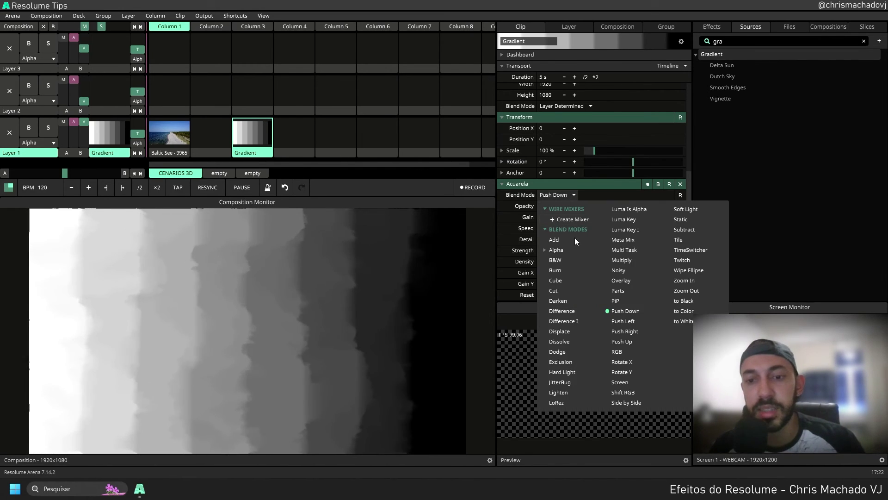
pyautogui.click(624, 320)
pyautogui.moveTo(626, 207); pyautogui.dragTo(594, 198)
# - Try the Push Right and Push Up blend modes on the gradient's Acuarela effect, varying the opacity through about 78% and 55%
pyautogui.click(569, 194)
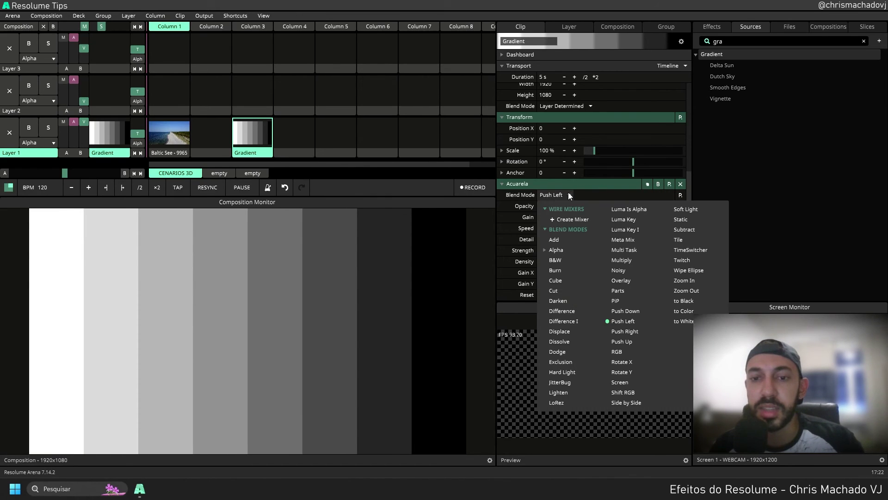
pyautogui.click(633, 330)
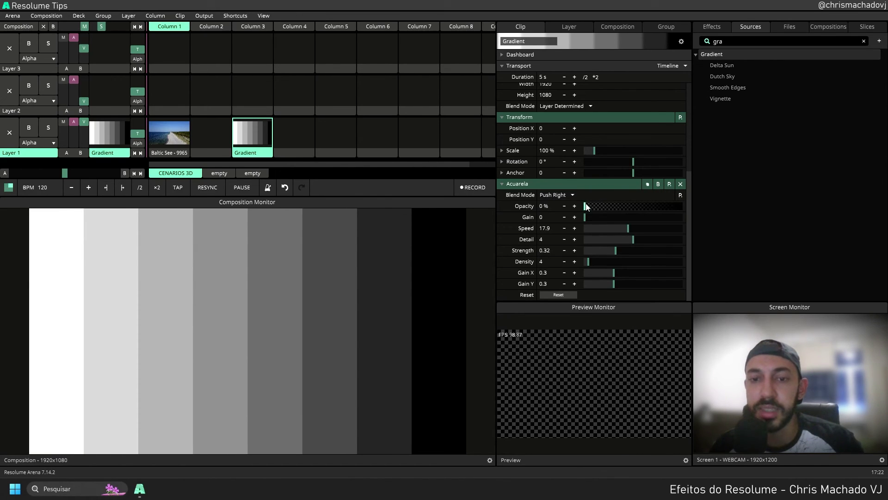
pyautogui.moveTo(585, 206); pyautogui.dragTo(662, 207)
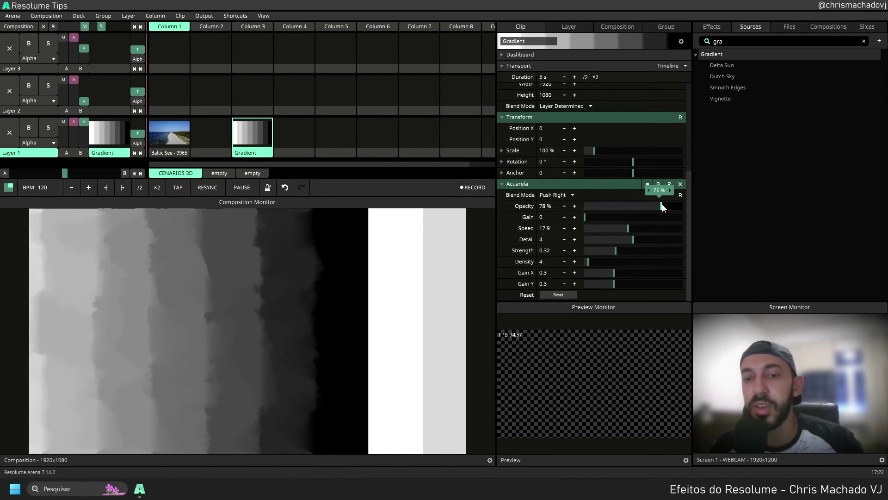
pyautogui.click(561, 196)
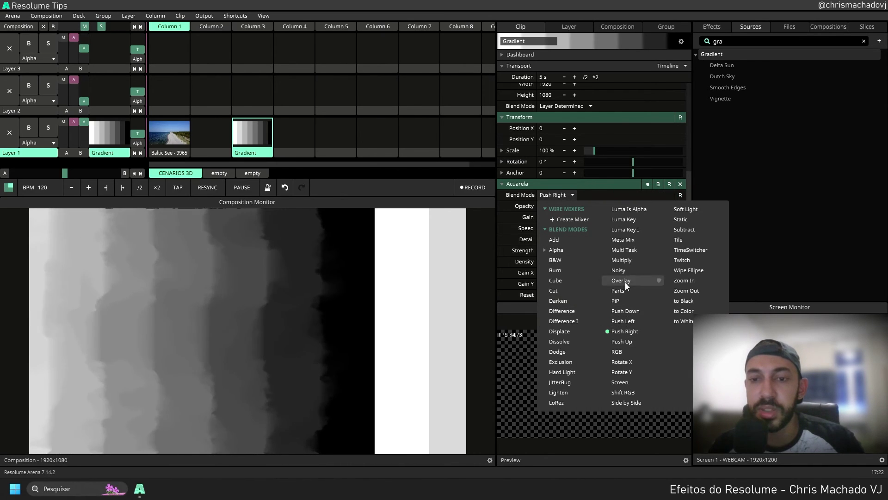
pyautogui.click(619, 342)
pyautogui.moveTo(587, 209); pyautogui.dragTo(633, 208)
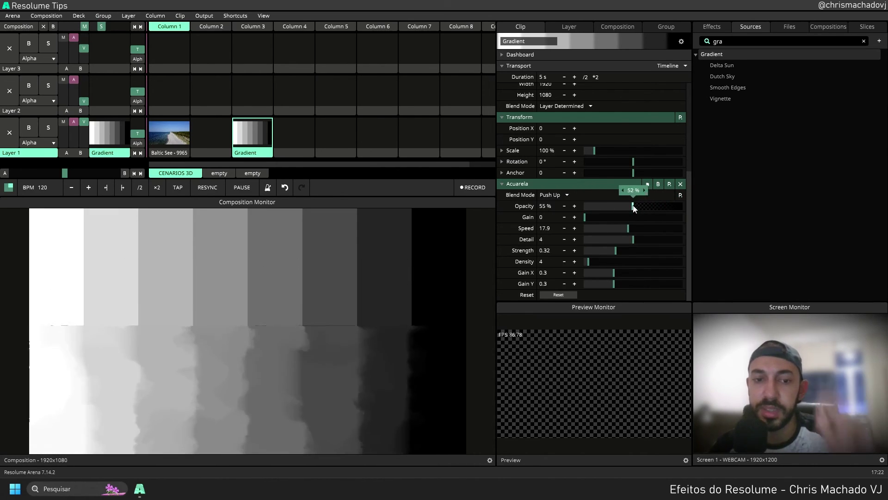
# - Switch the gradient's Acuarela blend mode to RGB and set the opacity to 45%
pyautogui.click(542, 194)
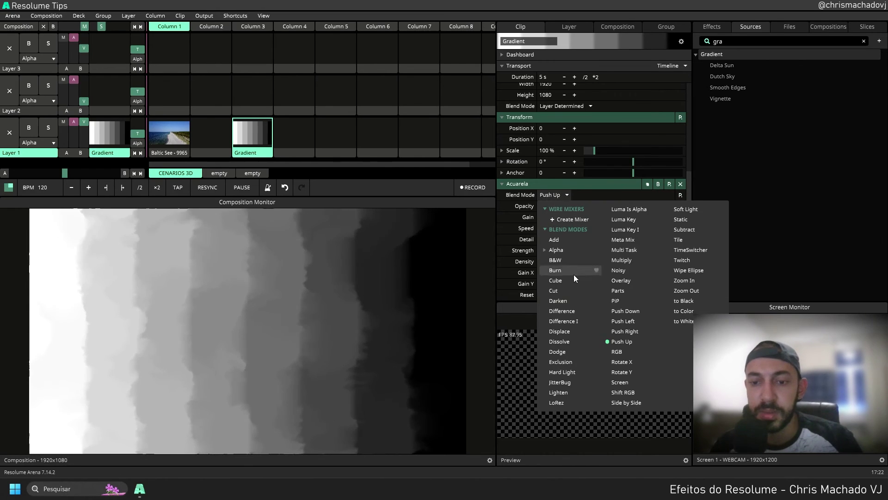
pyautogui.click(631, 351)
pyautogui.moveTo(645, 207); pyautogui.dragTo(628, 218)
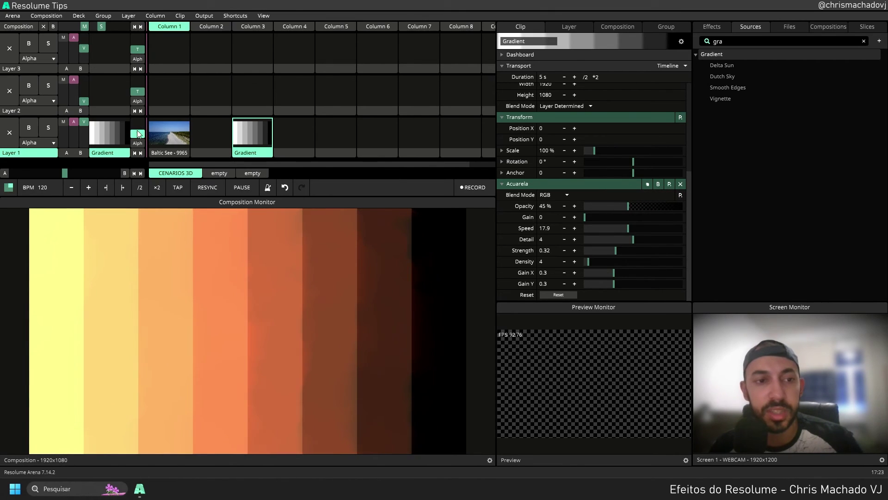
# - Play the beach clip, switch its Acuarela blend mode to RGB and raise the opacity through 60% to 100%
pyautogui.click(168, 141)
pyautogui.scroll(-3, 558, 203)
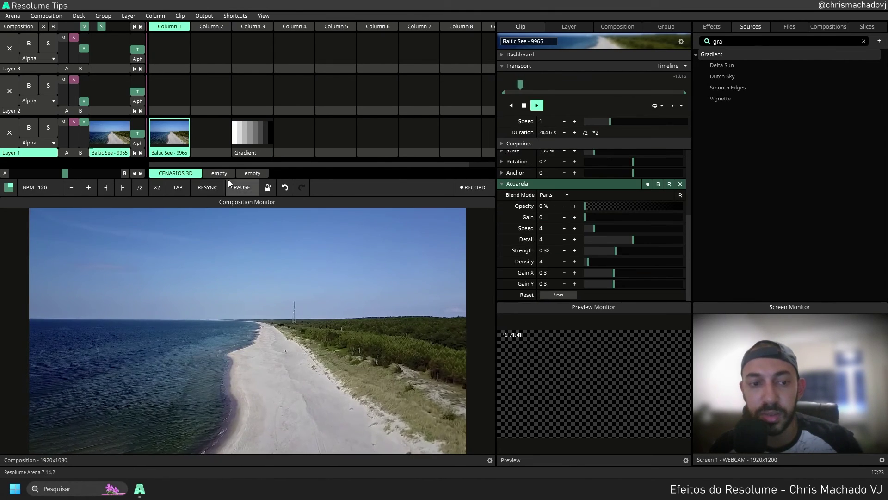
pyautogui.click(567, 195)
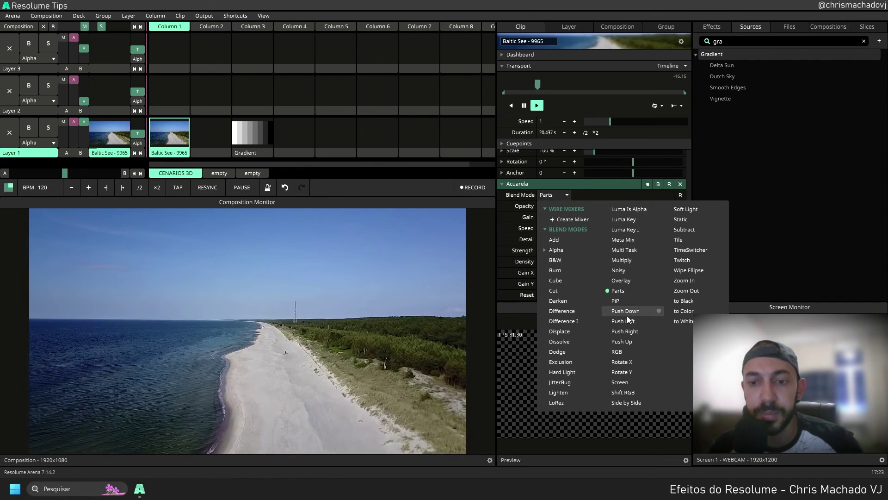
pyautogui.click(626, 352)
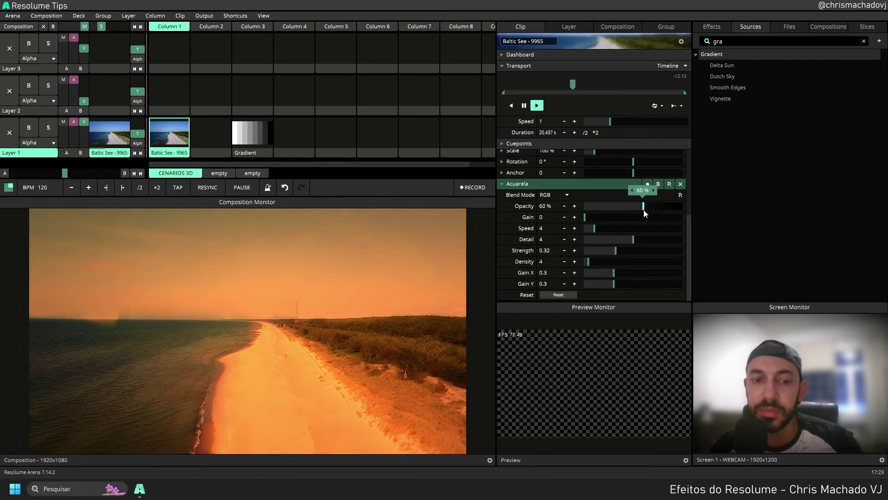
pyautogui.moveTo(672, 211)
pyautogui.mouseDown()
pyautogui.moveTo(685, 211)
pyautogui.moveTo(645, 206)
pyautogui.moveTo(680, 196)
pyautogui.mouseUp()
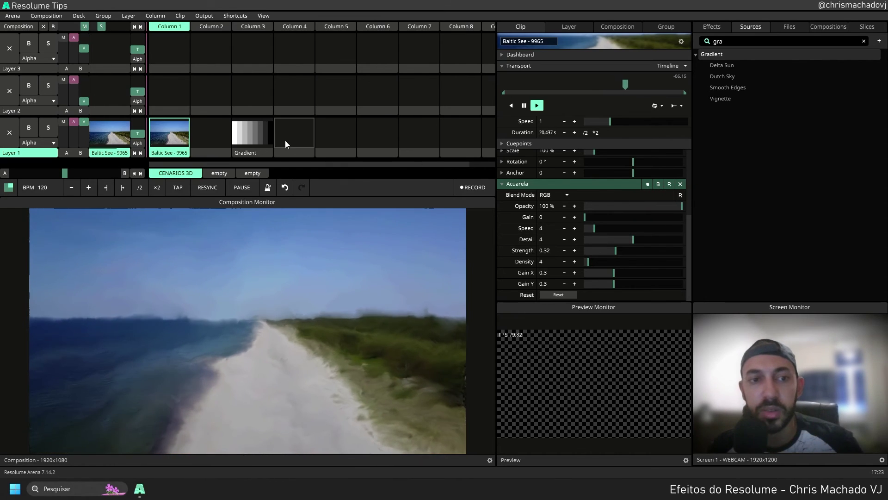
# - Switch the beach clip's Acuarela blend mode to Rotate X and lower the opacity to 29%
pyautogui.click(560, 195)
pyautogui.click(621, 361)
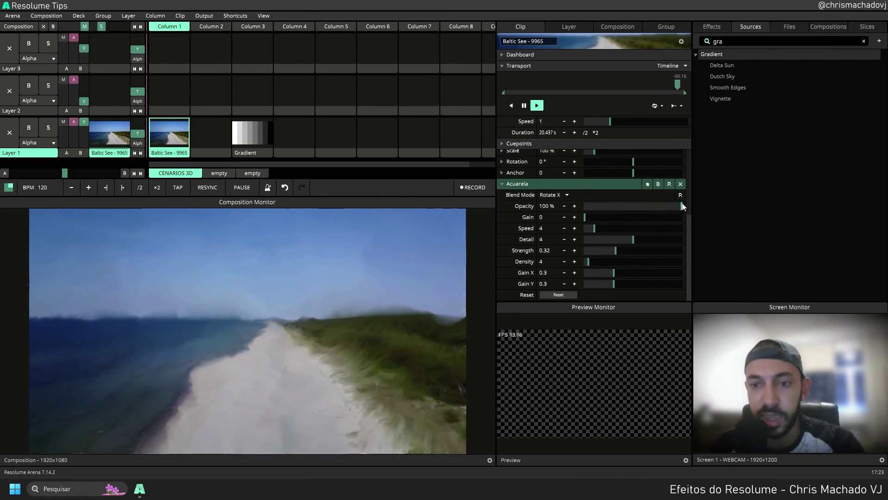
pyautogui.moveTo(682, 206); pyautogui.dragTo(614, 209)
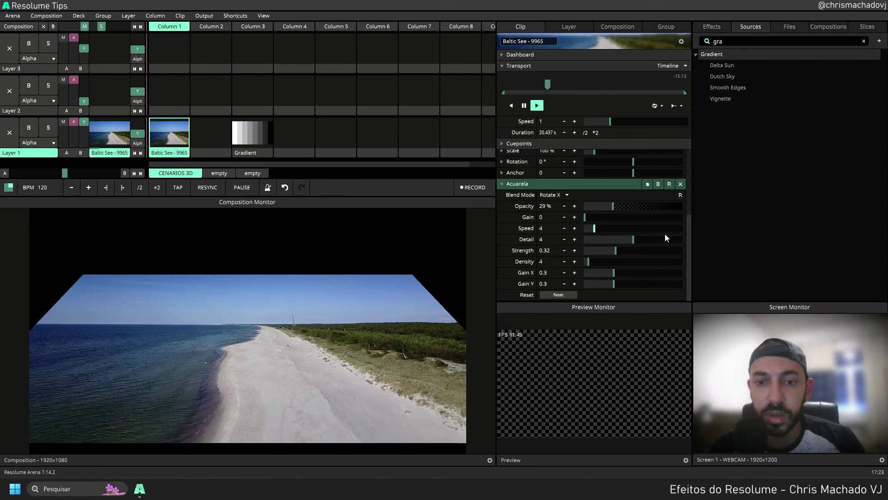
# - Switch the beach clip's Acuarela blend mode to Rotate Y and raise the opacity through about 76% to 100%
pyautogui.click(566, 195)
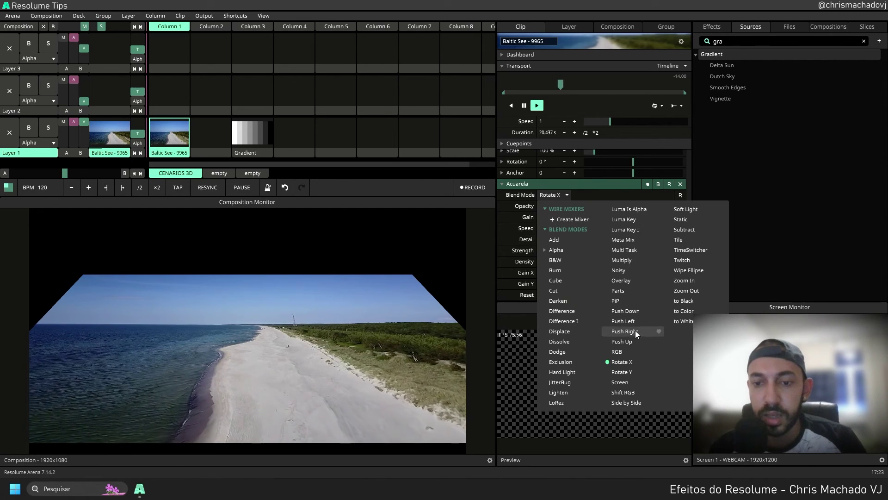
pyautogui.click(634, 371)
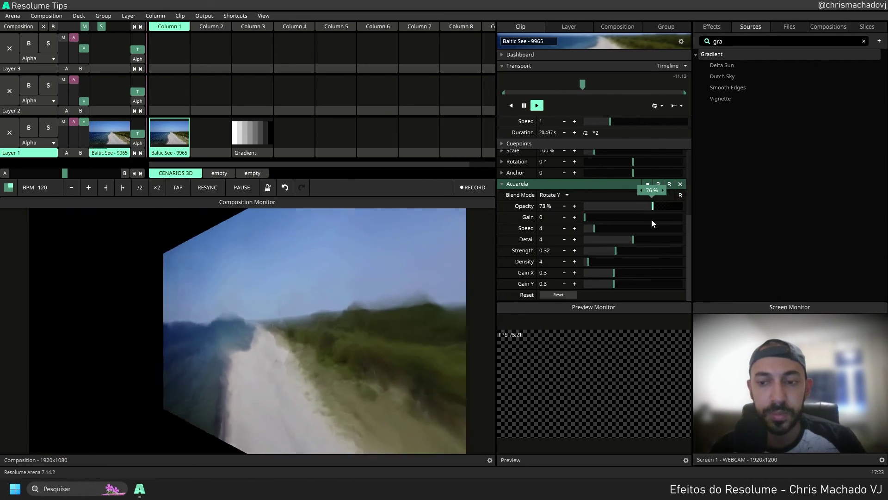
pyautogui.moveTo(651, 220); pyautogui.dragTo(676, 225)
# - Switch the beach clip's Acuarela blend mode to Screen, try opacities of 49% and 54%, and compare it with Add
pyautogui.click(567, 195)
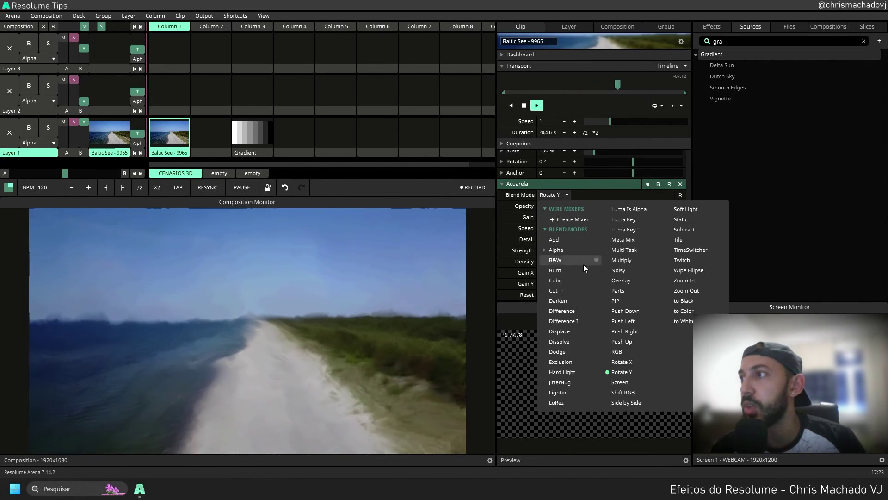
pyautogui.click(630, 382)
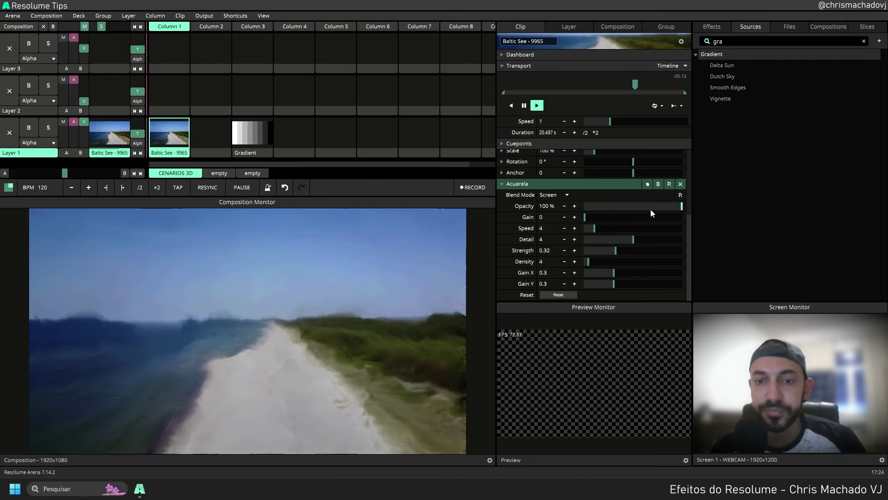
pyautogui.moveTo(651, 210); pyautogui.dragTo(624, 222)
pyautogui.moveTo(635, 218)
pyautogui.mouseDown()
pyautogui.moveTo(665, 215)
pyautogui.moveTo(631, 213)
pyautogui.mouseUp()
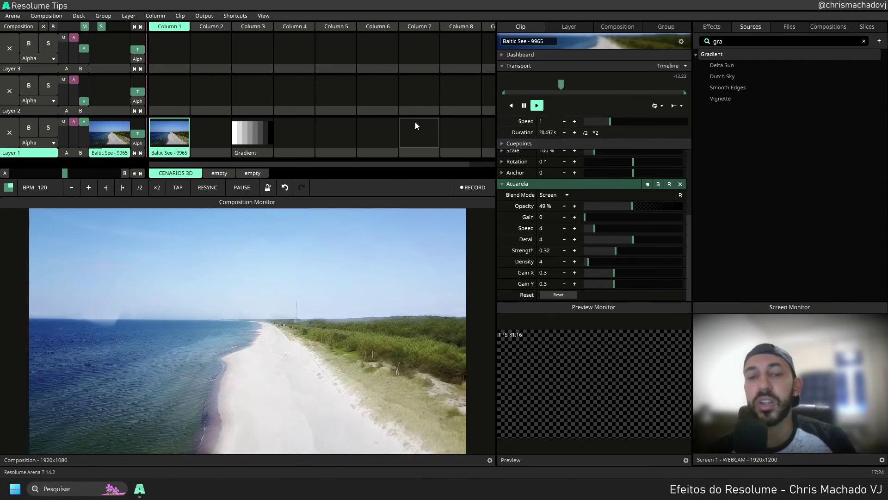
pyautogui.moveTo(632, 207); pyautogui.dragTo(637, 209)
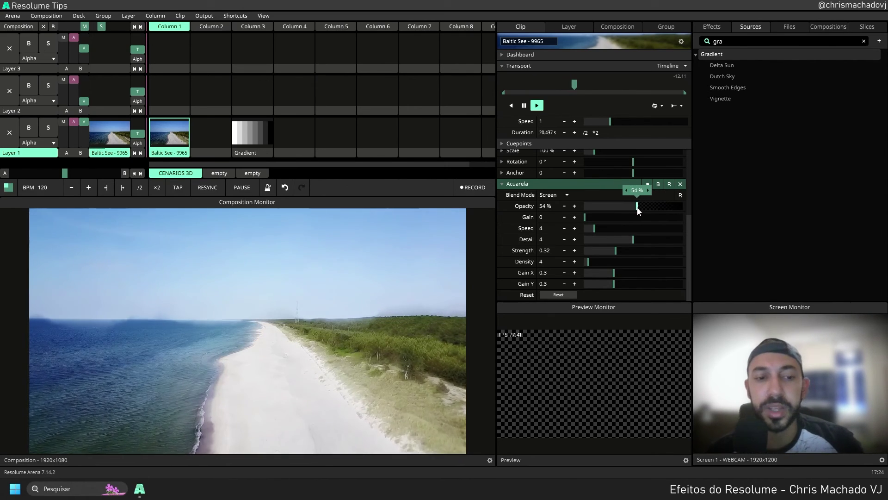
pyautogui.click(559, 193)
pyautogui.click(560, 233)
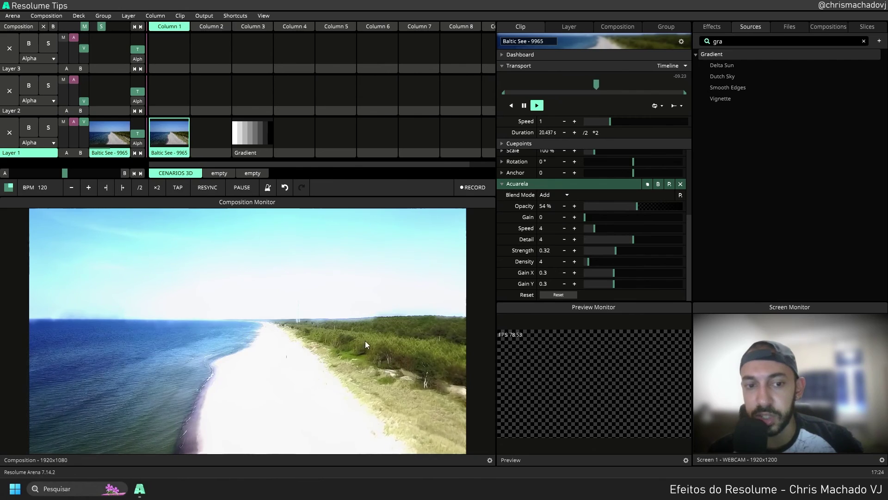
# - Switch the beach clip's Acuarela blend mode to Shift RGB and vary the opacity from 0% to 81%
pyautogui.click(568, 196)
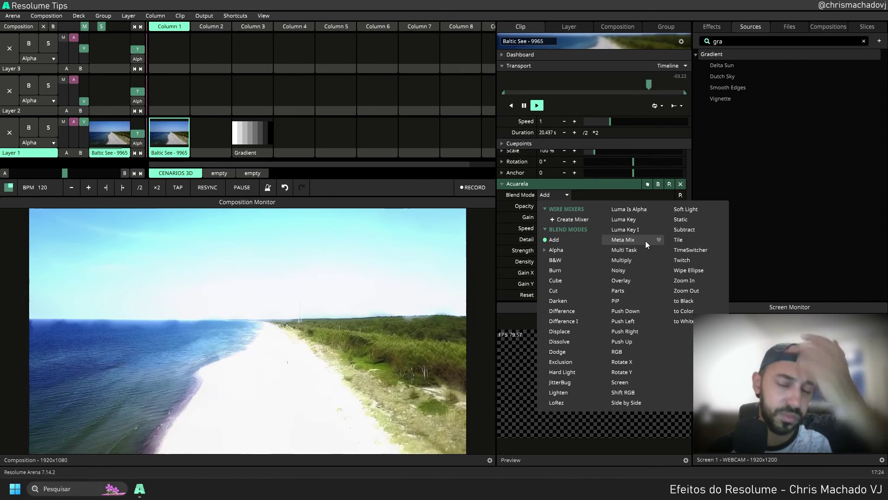
pyautogui.click(622, 392)
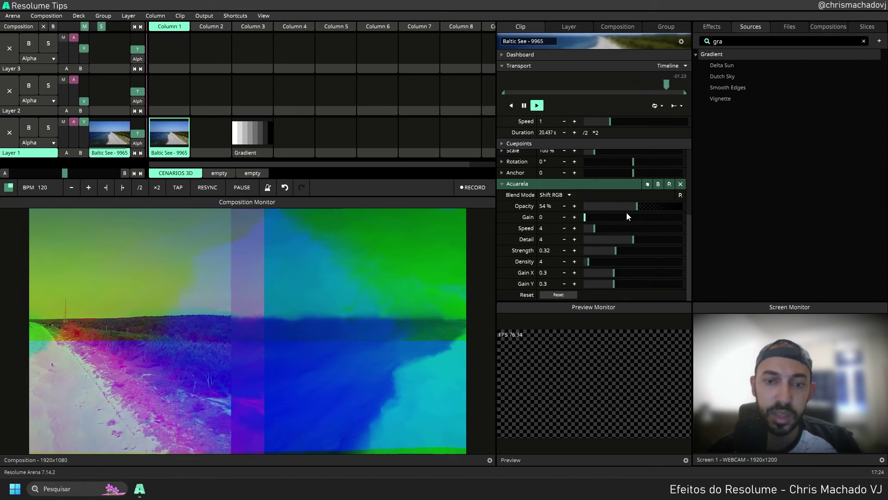
pyautogui.moveTo(619, 207); pyautogui.dragTo(565, 199)
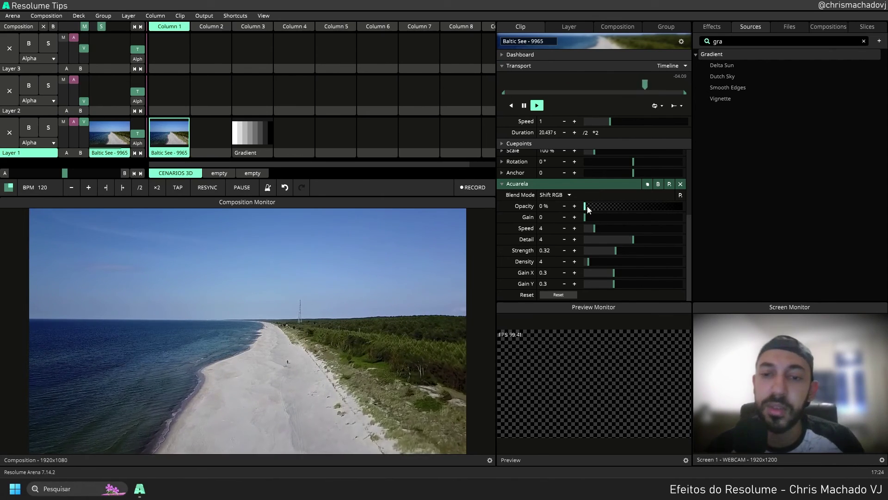
pyautogui.moveTo(587, 207)
pyautogui.mouseDown()
pyautogui.moveTo(686, 224)
pyautogui.moveTo(575, 227)
pyautogui.moveTo(664, 210)
pyautogui.mouseUp()
# - Animate the beach clip's Acuarela opacity with Timeline, using Bounce playback and a duration of 1 second
pyautogui.click(502, 207)
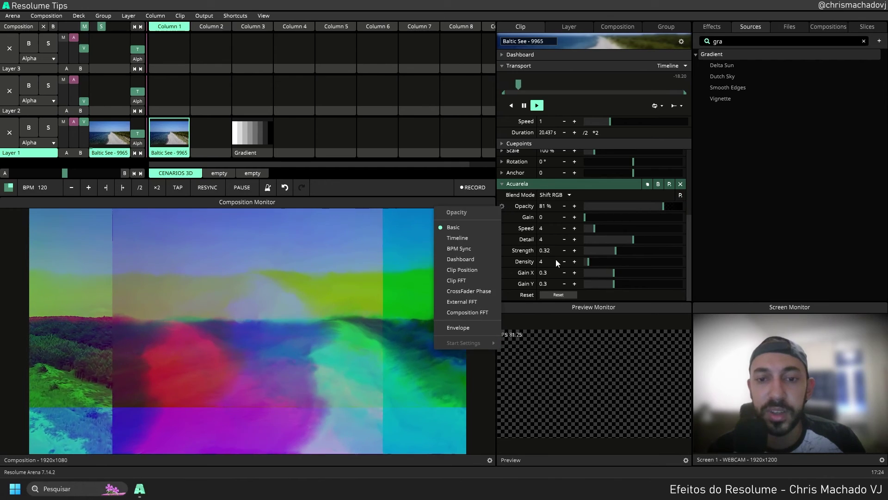
pyautogui.click(478, 238)
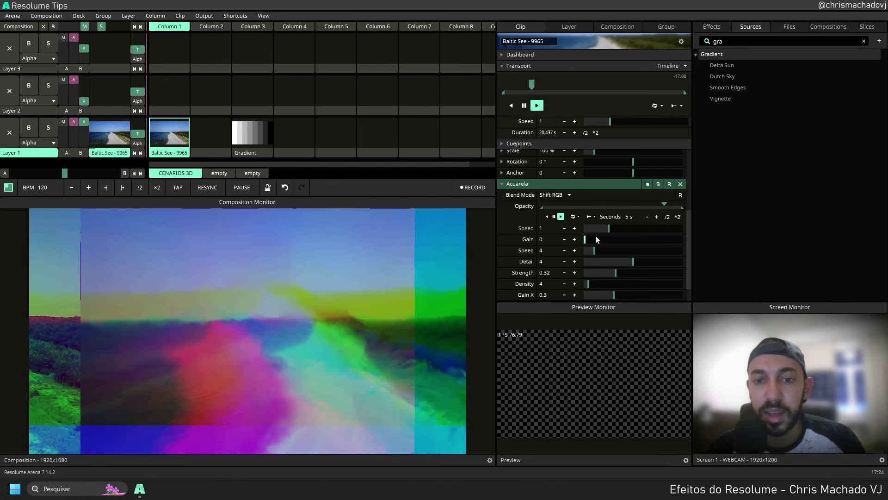
pyautogui.click(576, 218)
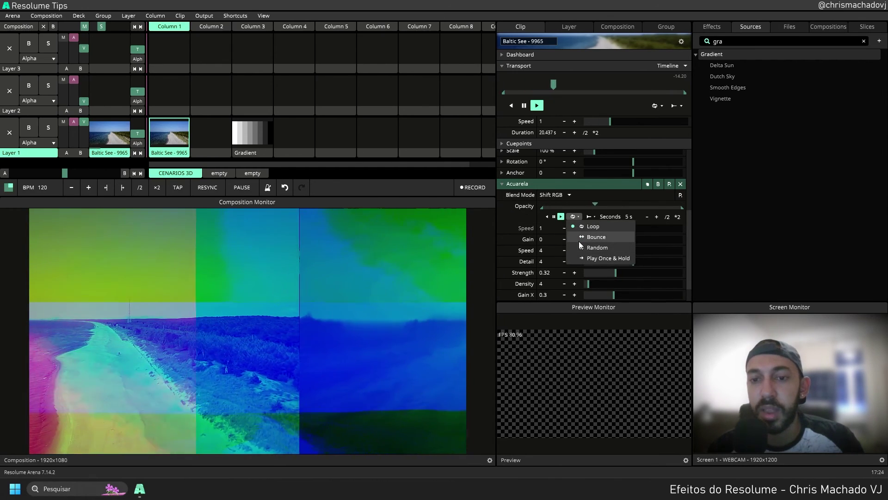
pyautogui.click(580, 238)
pyautogui.click(628, 217)
pyautogui.write('1')
pyautogui.press('Return')
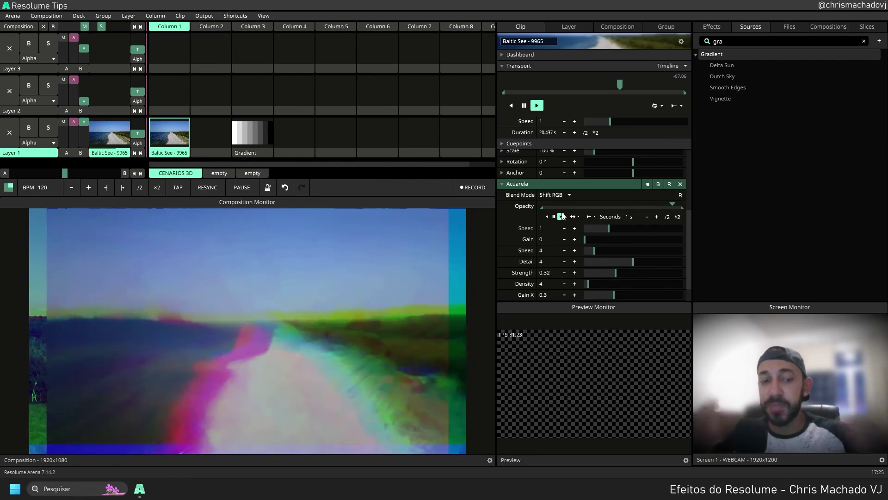
# - Switch the beach clip's Acuarela blend mode to Side by Side, remove the opacity animation and set the opacity to about 47%
pyautogui.click(567, 195)
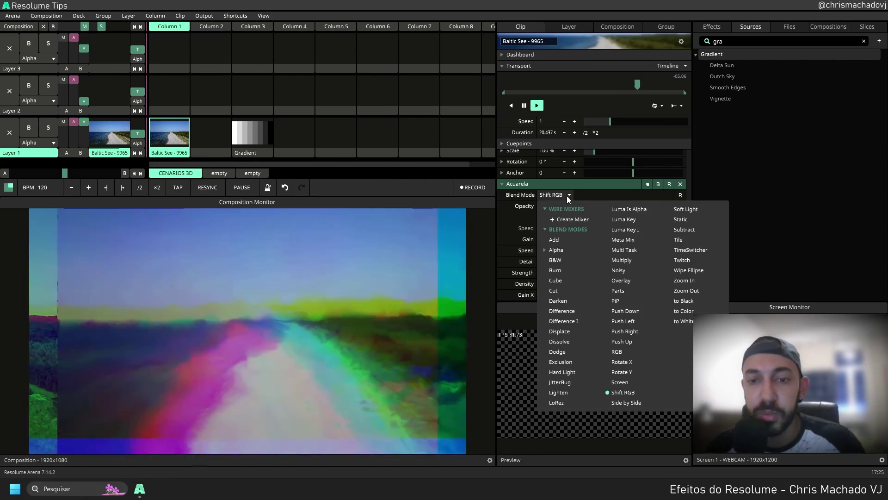
pyautogui.click(626, 402)
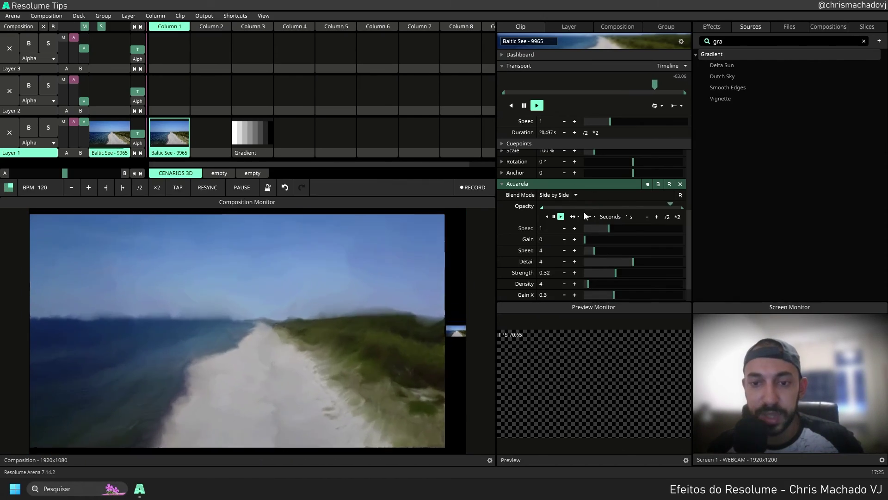
pyautogui.click(554, 217)
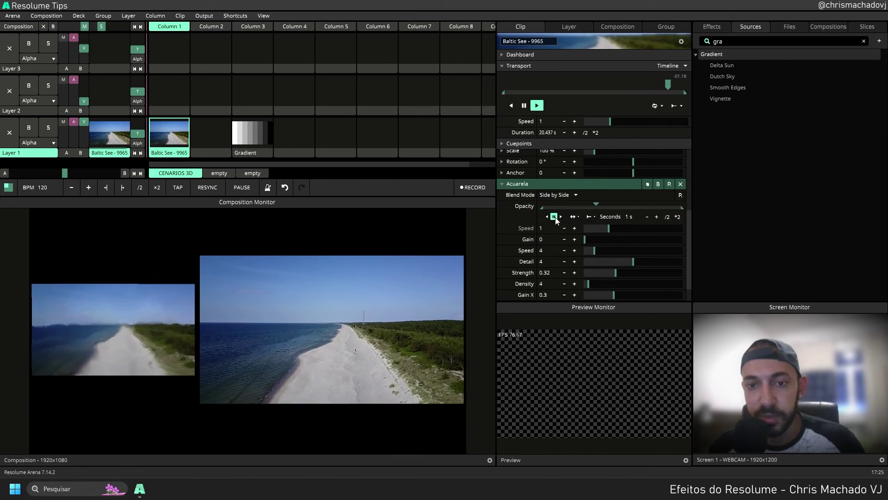
pyautogui.click(506, 206)
pyautogui.click(456, 226)
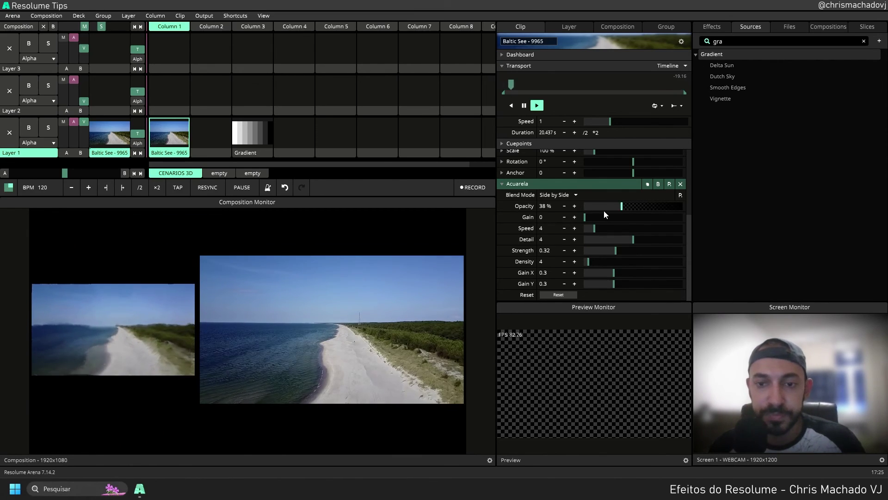
pyautogui.moveTo(621, 208); pyautogui.dragTo(629, 184)
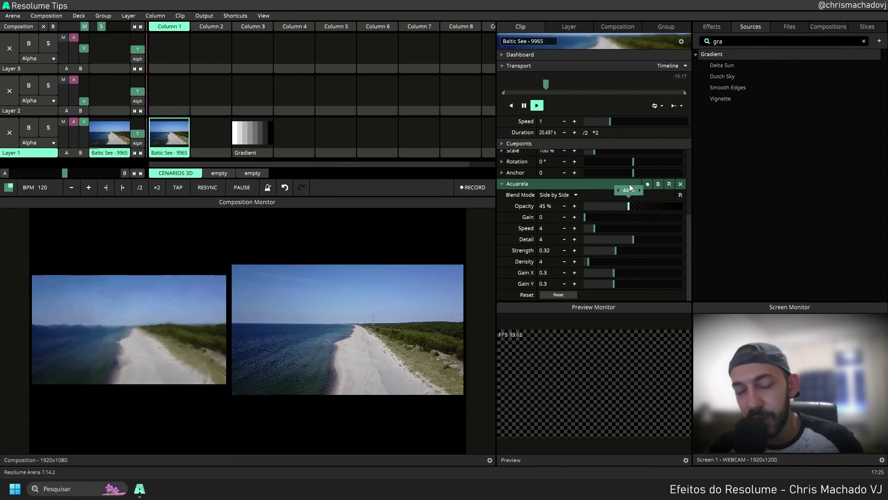
# - Switch the beach clip's Acuarela blend mode to Parts and raise the opacity to about 90%
pyautogui.click(563, 194)
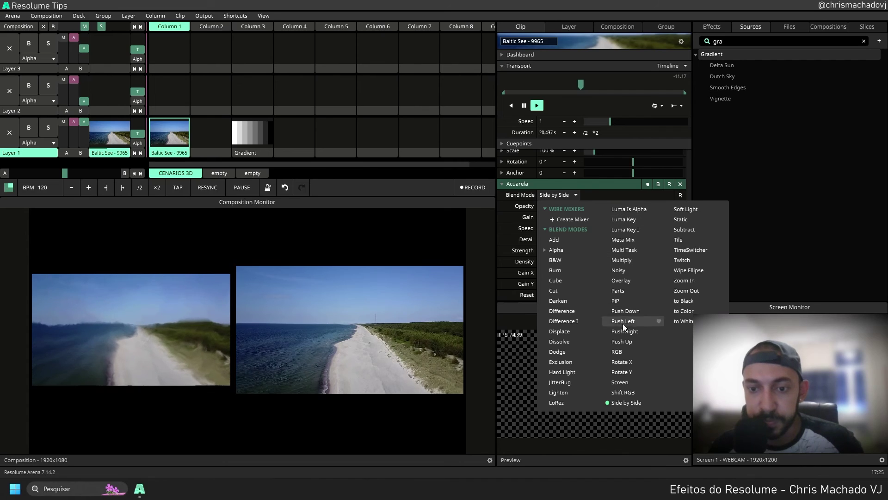
pyautogui.click(628, 290)
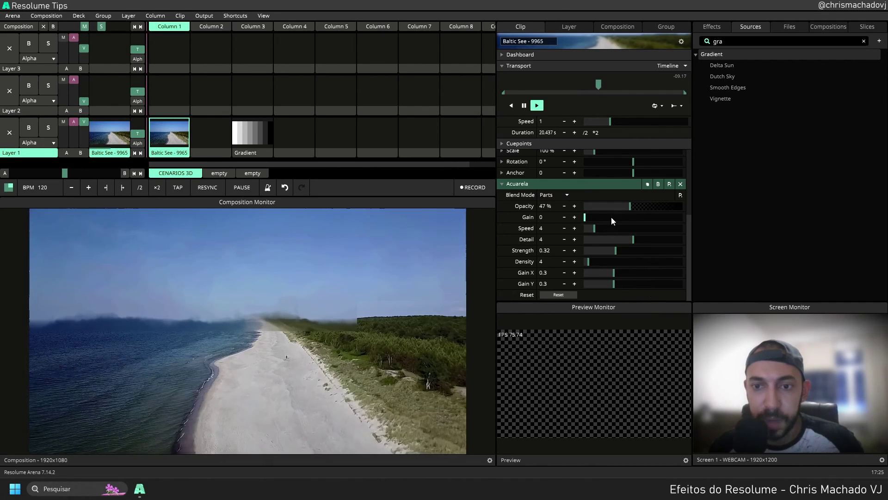
pyautogui.moveTo(611, 206); pyautogui.dragTo(665, 214)
# - Switch the beach clip's Acuarela blend mode to Multi Task and lower the opacity to about 68%
pyautogui.click(553, 195)
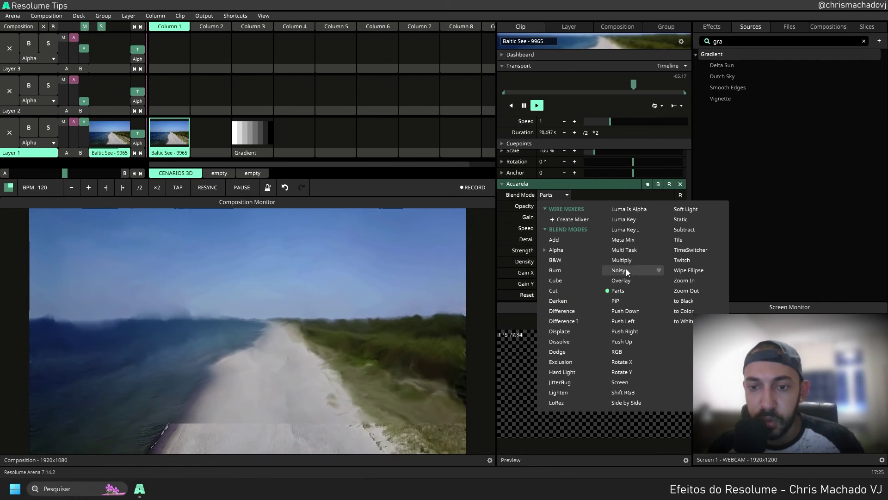
pyautogui.click(624, 252)
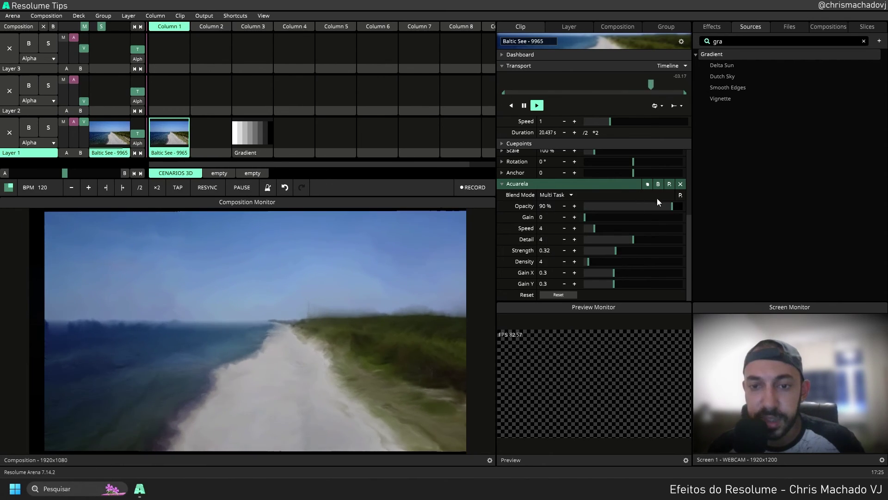
pyautogui.moveTo(657, 206)
pyautogui.mouseDown()
pyautogui.moveTo(601, 208)
pyautogui.moveTo(658, 206)
pyautogui.moveTo(640, 206)
pyautogui.moveTo(648, 209)
pyautogui.mouseUp()
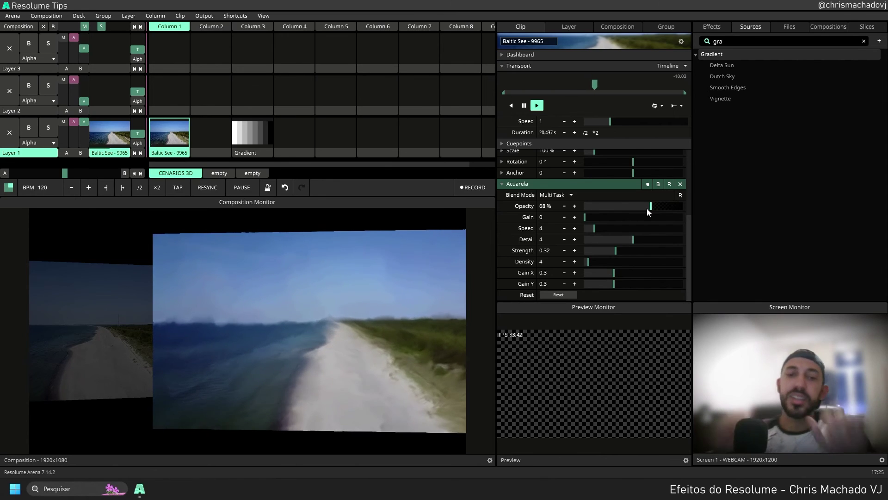
# - Return the beach clip's Acuarela blend mode to Side by Side, try opacities of about 10% and 49%, and set it to exactly 50%
pyautogui.click(554, 195)
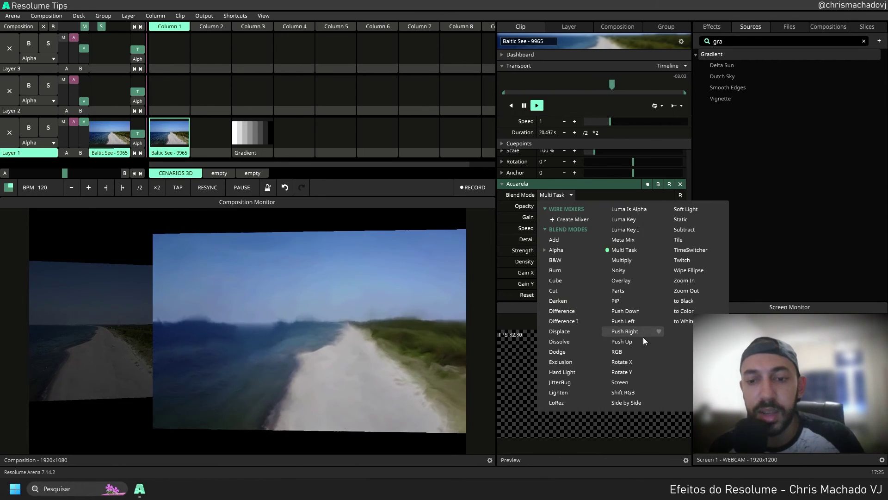
pyautogui.click(630, 403)
pyautogui.click(639, 208)
pyautogui.moveTo(638, 211); pyautogui.dragTo(595, 183)
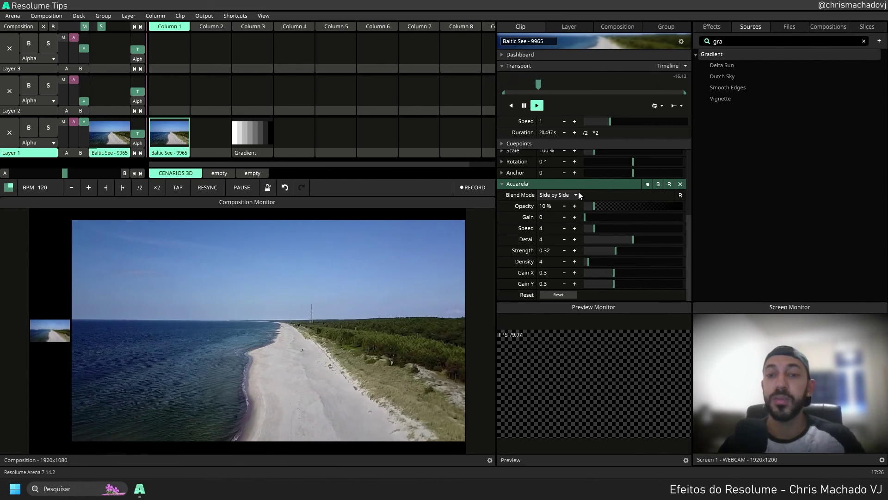
pyautogui.moveTo(594, 206); pyautogui.dragTo(632, 193)
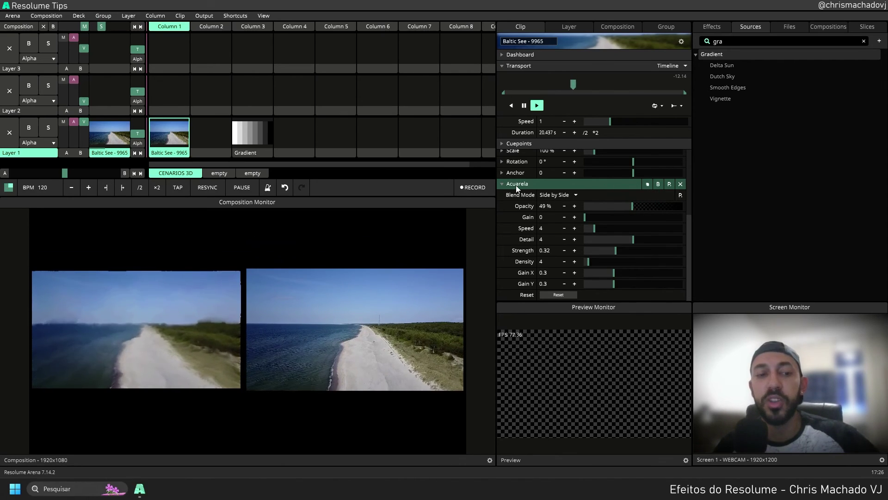
pyautogui.doubleClick(543, 207)
pyautogui.write('50')
pyautogui.press('Return')
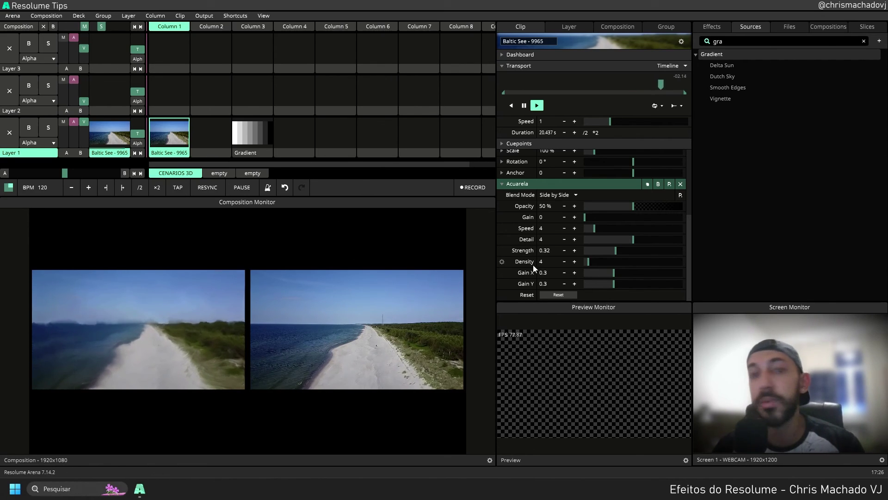
# - Set Acuarela's gain to about 0.06, speed to 21.52, detail to 6.44 and strength to 0.81 for the side-by-side comparison
pyautogui.moveTo(592, 217); pyautogui.dragTo(638, 229)
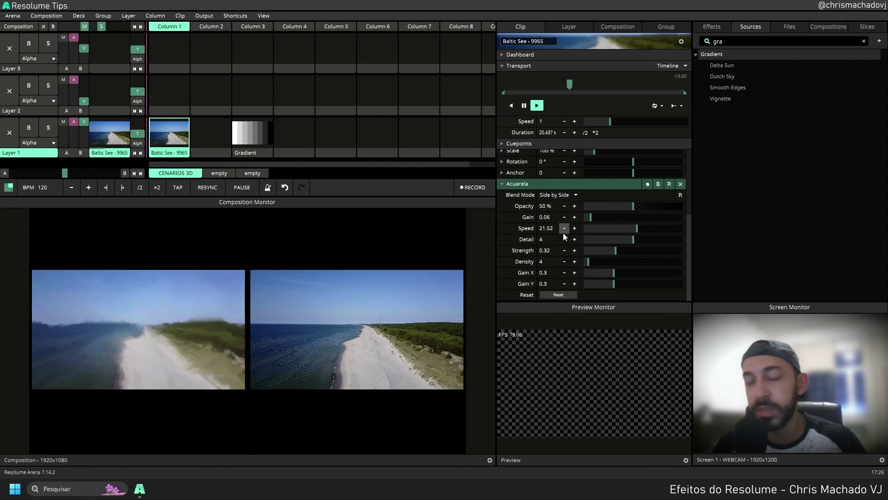
pyautogui.moveTo(593, 240); pyautogui.dragTo(634, 238)
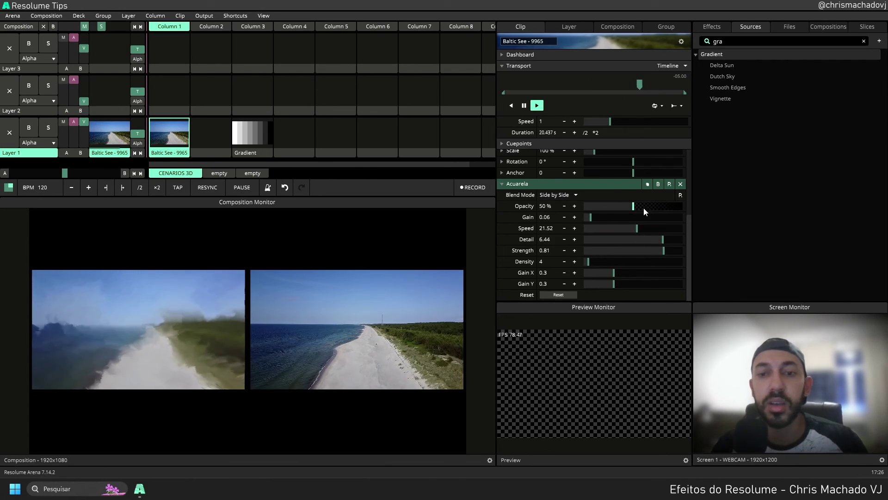
pyautogui.click(565, 197)
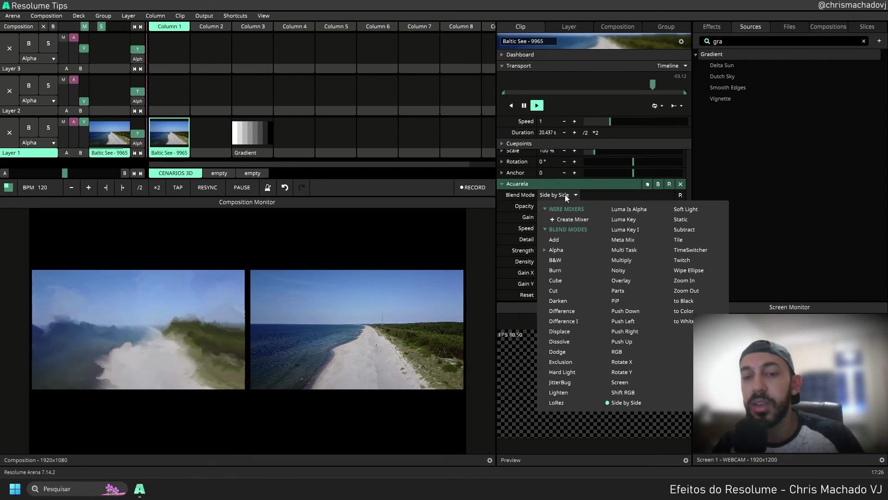
pyautogui.click(623, 199)
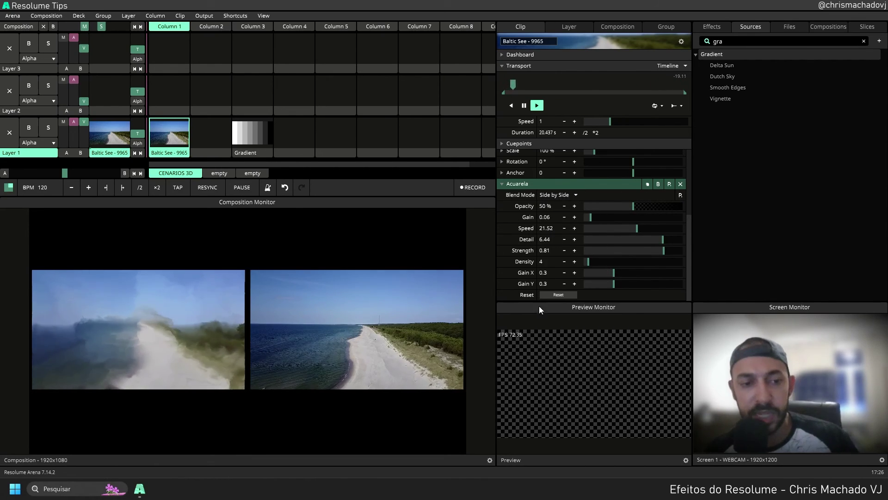
# - Switch the beach clip's Acuarela blend mode to Soft Light and set the opacity to about 66%
pyautogui.click(557, 198)
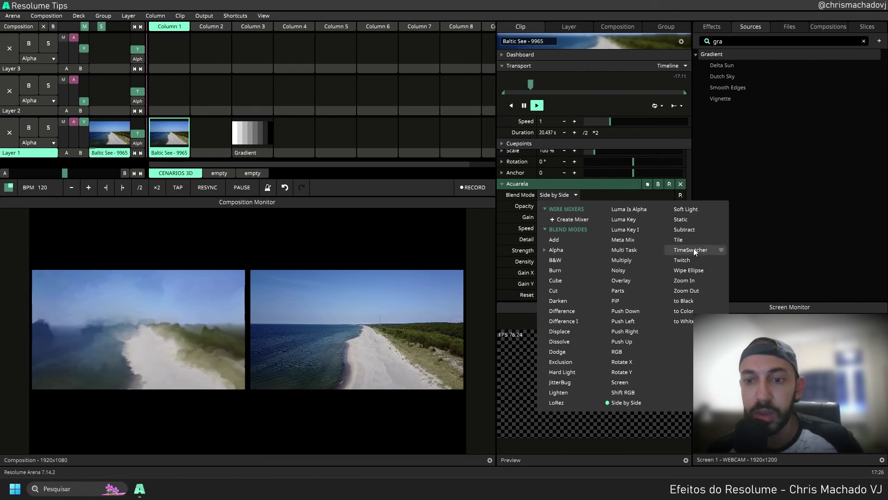
pyautogui.click(695, 209)
pyautogui.moveTo(624, 206)
pyautogui.mouseDown()
pyautogui.moveTo(666, 211)
pyautogui.moveTo(638, 211)
pyautogui.mouseUp()
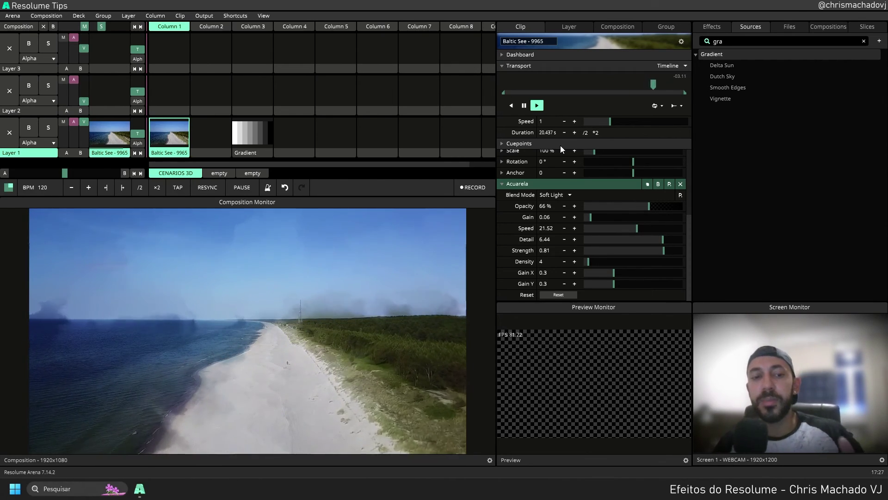
# - Switch the beach clip's Acuarela blend mode to Static and try opacities of about 48%, 54% and 78%
pyautogui.scroll(2, 589, 214)
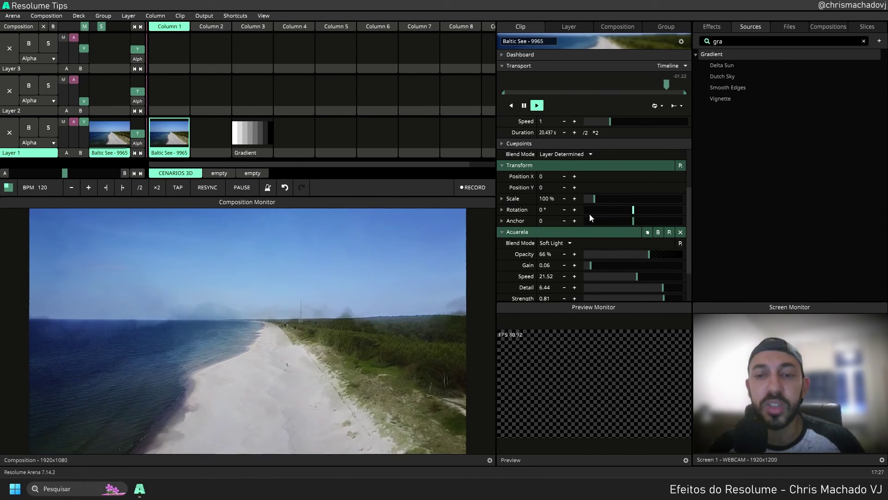
pyautogui.click(569, 245)
pyautogui.click(680, 267)
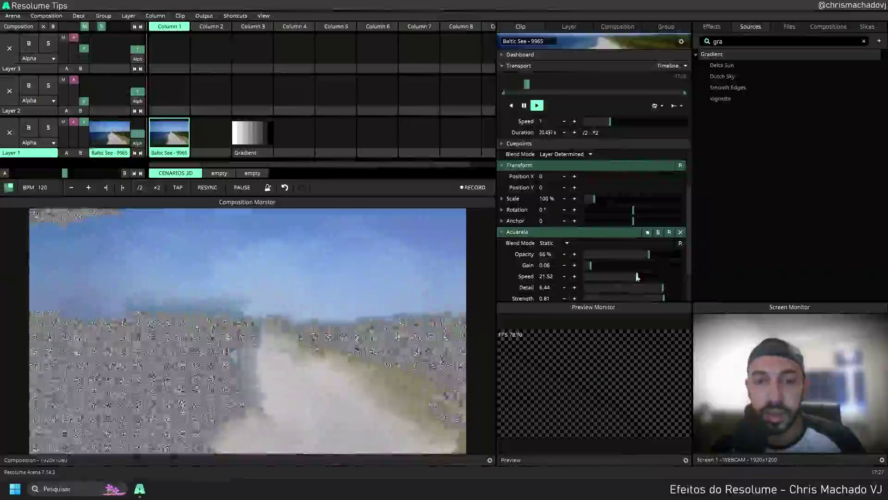
pyautogui.moveTo(683, 254); pyautogui.dragTo(631, 254)
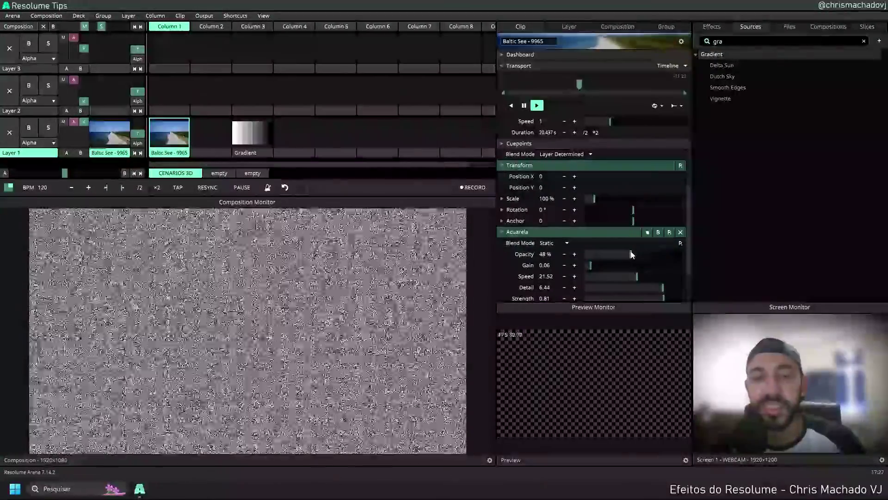
pyautogui.moveTo(632, 254); pyautogui.dragTo(635, 262)
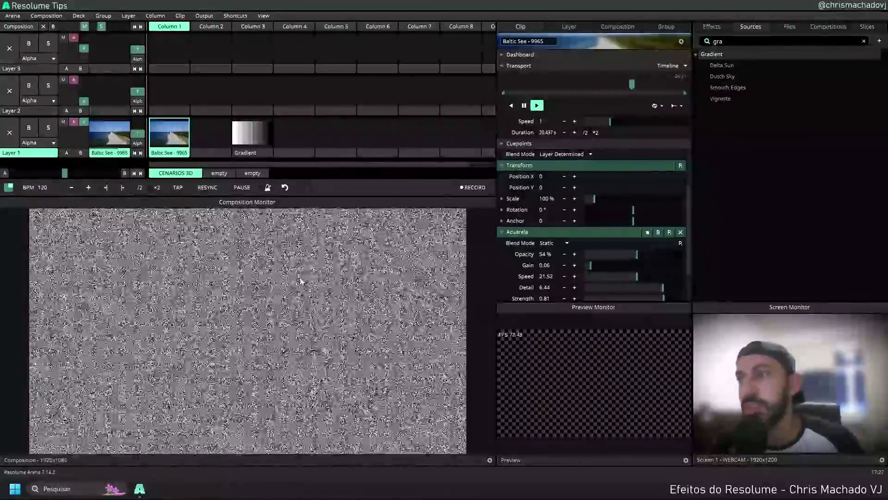
pyautogui.moveTo(636, 254); pyautogui.dragTo(656, 258)
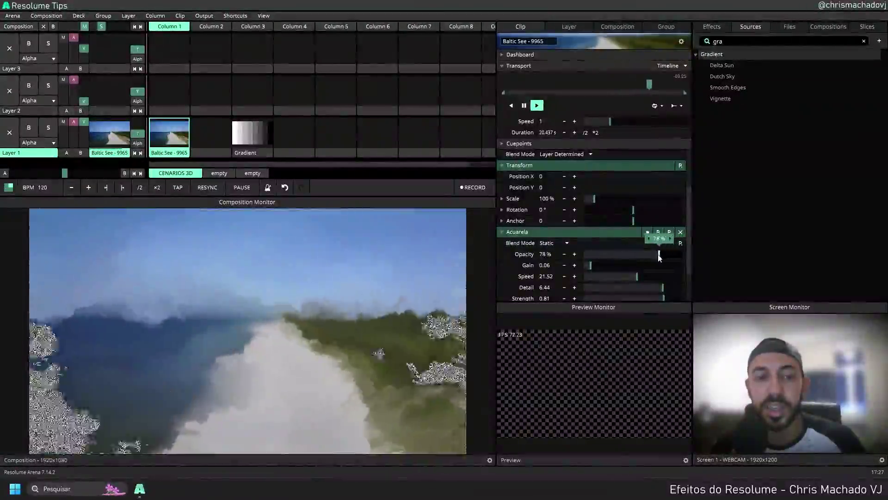
# - Switch the beach clip's Acuarela blend mode to Subtract and set the opacity to about 53%
pyautogui.moveTo(610, 263); pyautogui.dragTo(636, 255)
pyautogui.click(564, 244)
pyautogui.press('Escape')
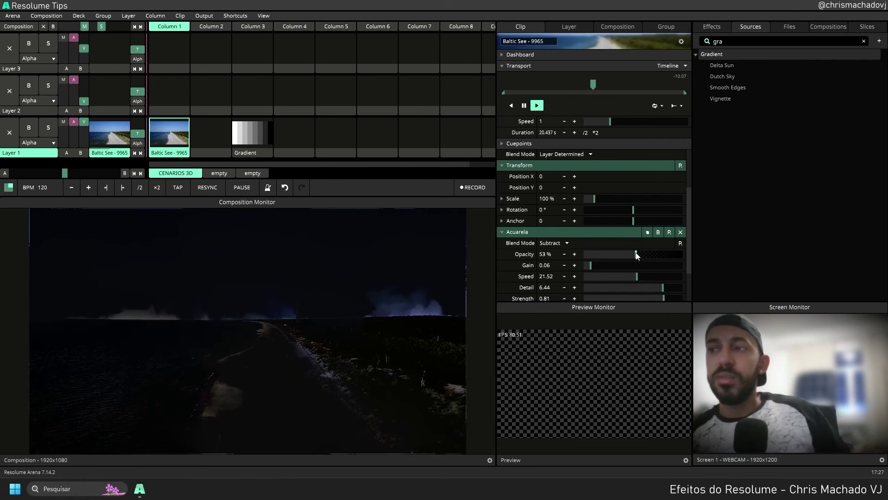
# - Set Acuarela's Gain X, Gain Y, Gain, Speed, Detail, Strength and Density all to 0 in Subtract mode
pyautogui.scroll(-2, 607, 277)
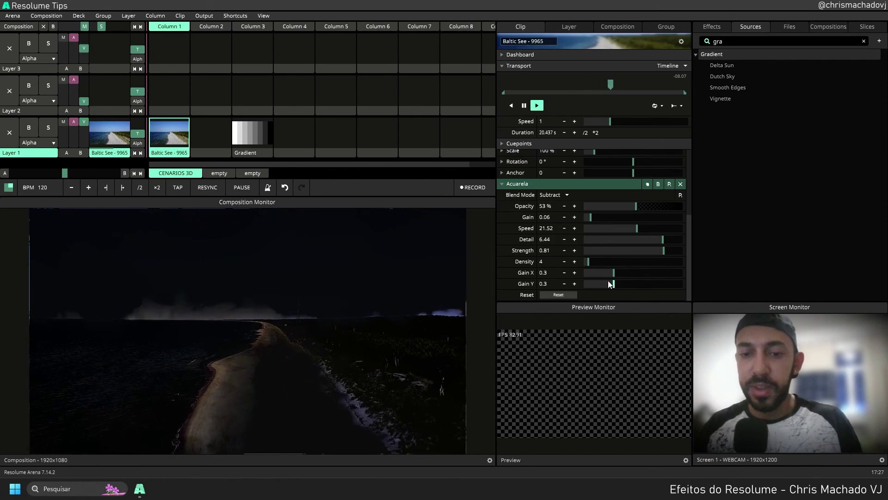
pyautogui.moveTo(613, 273); pyautogui.dragTo(585, 283)
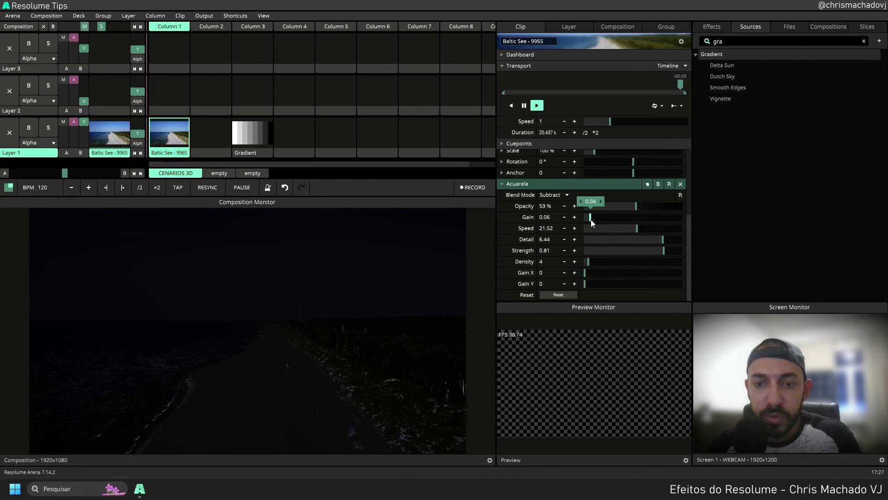
pyautogui.moveTo(590, 217); pyautogui.dragTo(584, 217)
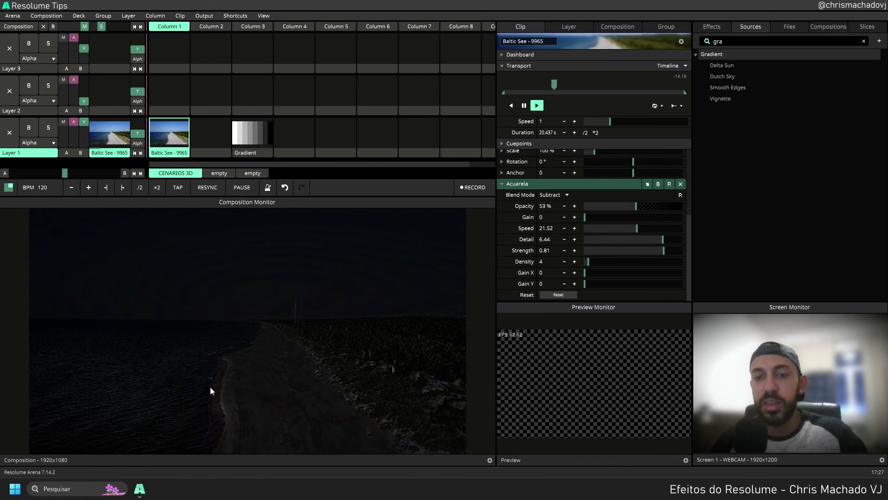
pyautogui.doubleClick(623, 229)
pyautogui.doubleClick(625, 239)
pyautogui.doubleClick(600, 250)
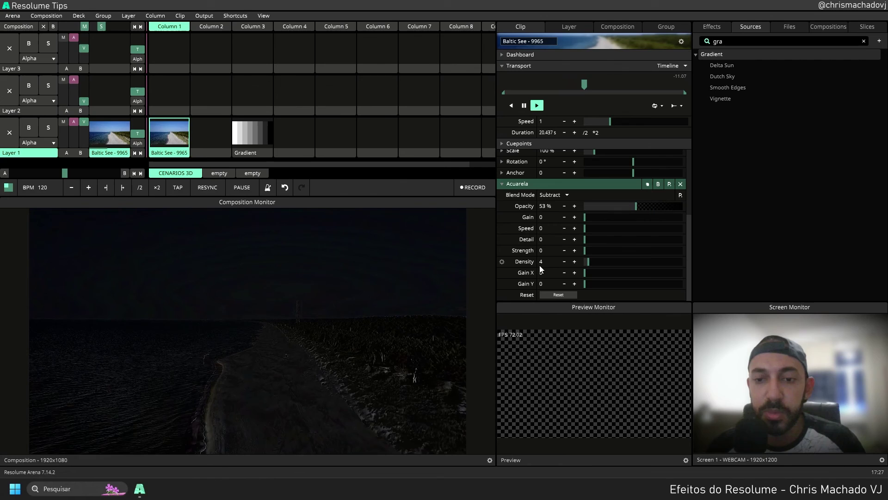
pyautogui.doubleClick(590, 262)
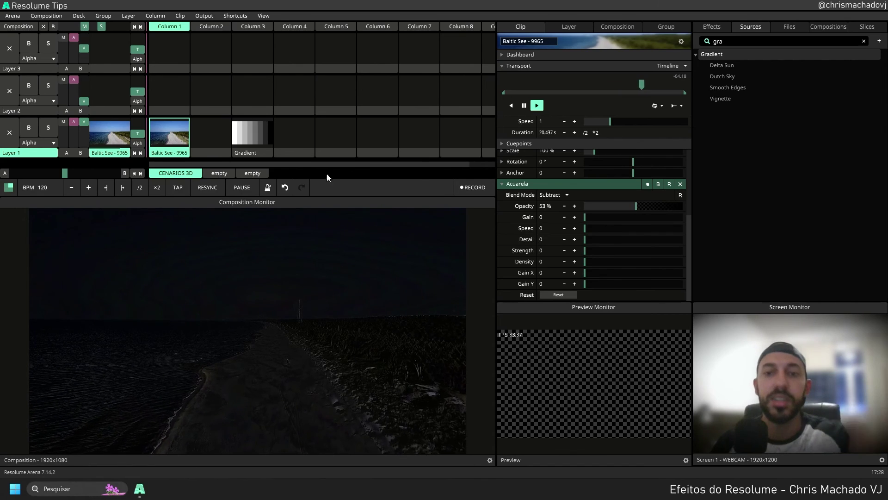
# - Reset the beach clip's Acuarela effect to its default parameters and blend mode
pyautogui.click(580, 196)
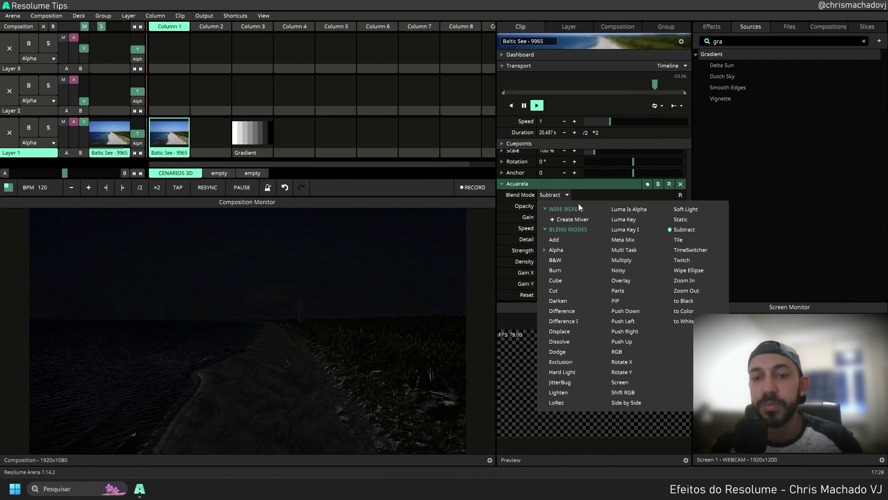
pyautogui.click(668, 184)
pyautogui.click(686, 211)
# - Switch the beach clip's Acuarela blend mode to Tile and try a lower opacity
pyautogui.click(555, 195)
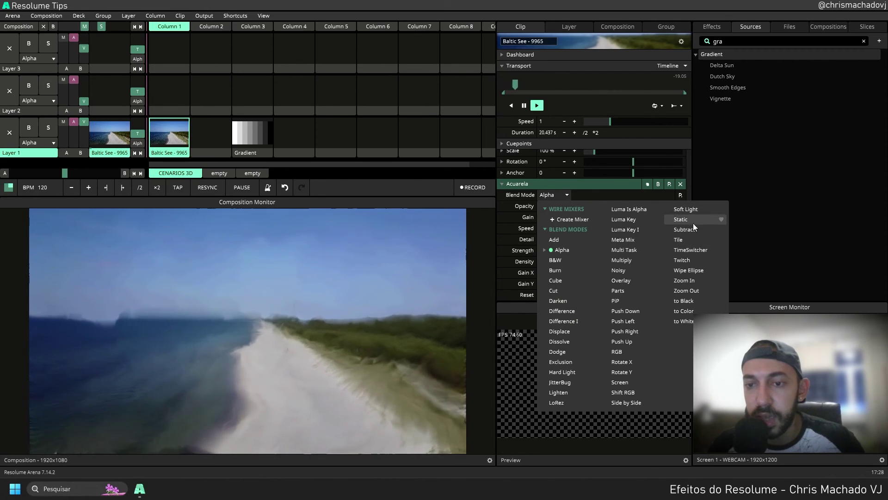
pyautogui.click(692, 240)
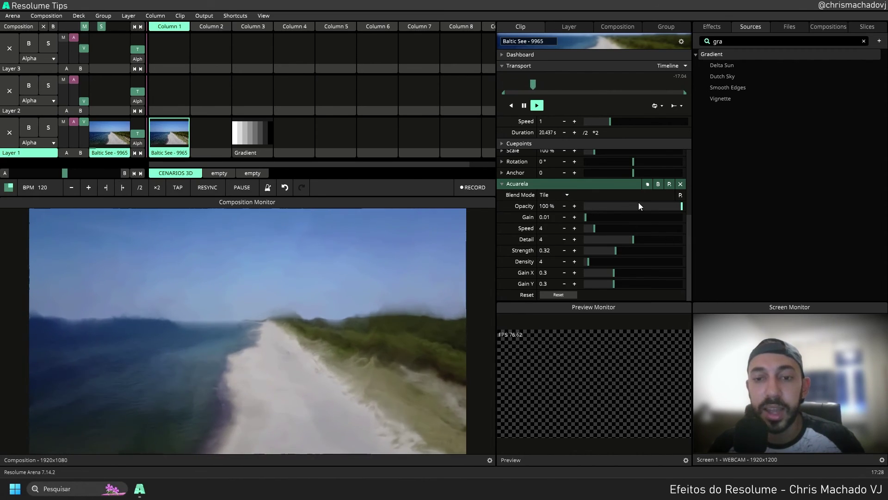
pyautogui.moveTo(639, 202)
pyautogui.mouseDown()
pyautogui.moveTo(598, 201)
pyautogui.moveTo(670, 194)
pyautogui.moveTo(582, 201)
pyautogui.moveTo(685, 201)
pyautogui.moveTo(648, 220)
pyautogui.moveTo(590, 211)
pyautogui.moveTo(685, 212)
pyautogui.moveTo(639, 215)
pyautogui.moveTo(595, 232)
pyautogui.moveTo(663, 236)
pyautogui.moveTo(590, 211)
pyautogui.moveTo(640, 204)
pyautogui.mouseUp()
# - Try Acuarela's TimeSwitcher blend mode at about 94% opacity, followed by JitterBug at about 83%
pyautogui.click(559, 197)
pyautogui.click(684, 250)
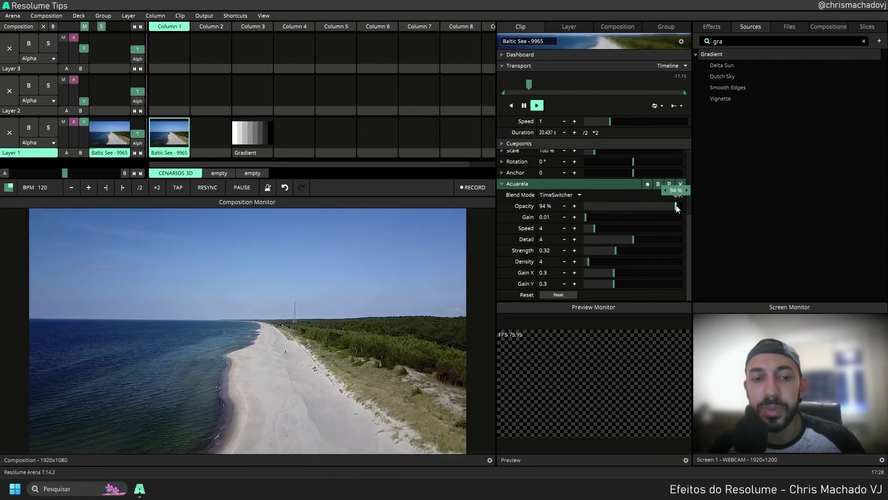
pyautogui.click(560, 196)
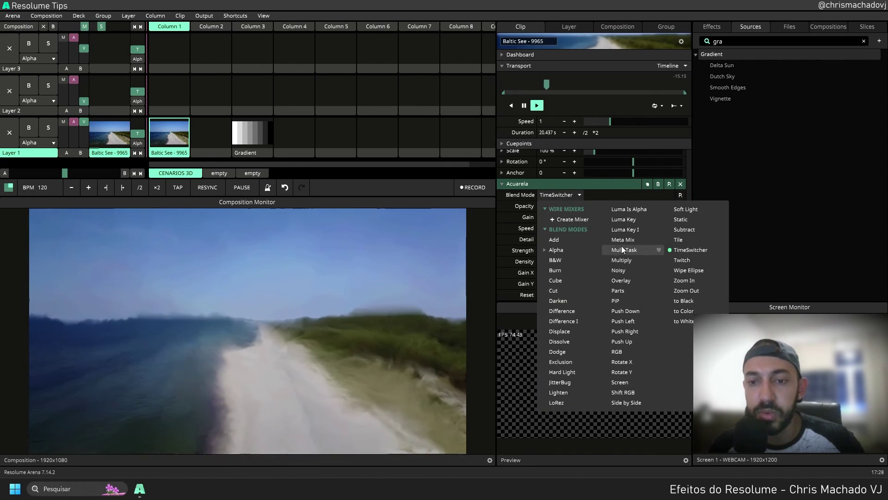
pyautogui.click(570, 380)
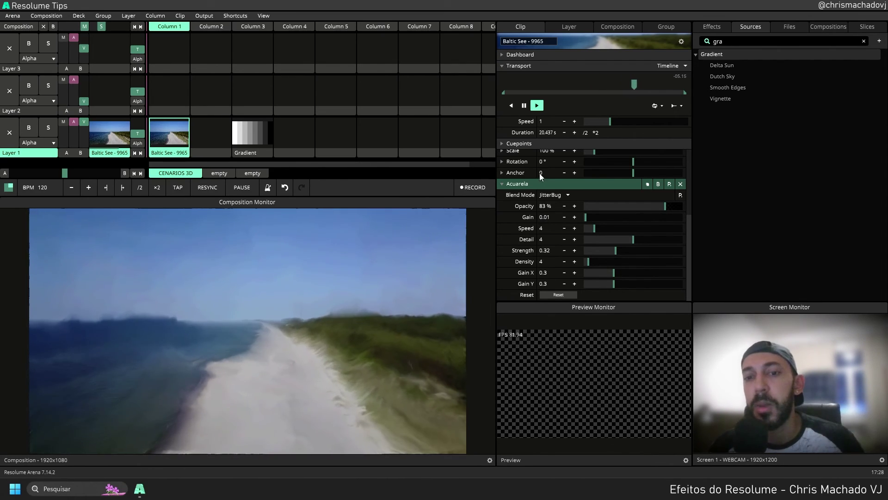
# - Return Acuarela's blend mode to TimeSwitcher and sweep the opacity down to 0% and back up to 100%
pyautogui.click(550, 194)
pyautogui.click(693, 260)
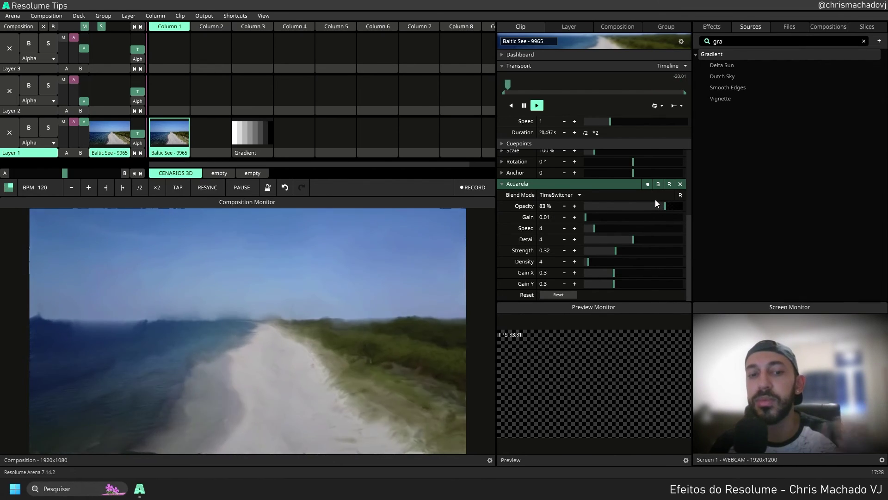
pyautogui.moveTo(662, 206); pyautogui.dragTo(630, 210)
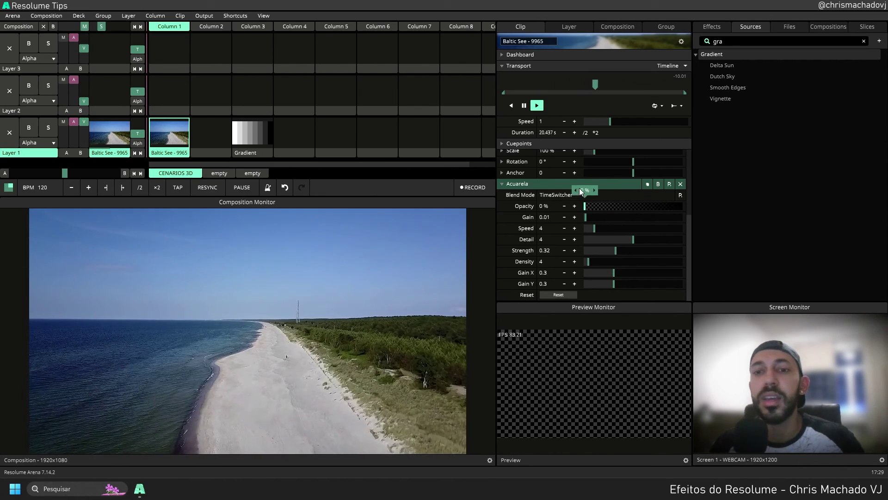
pyautogui.moveTo(629, 210); pyautogui.dragTo(720, 212)
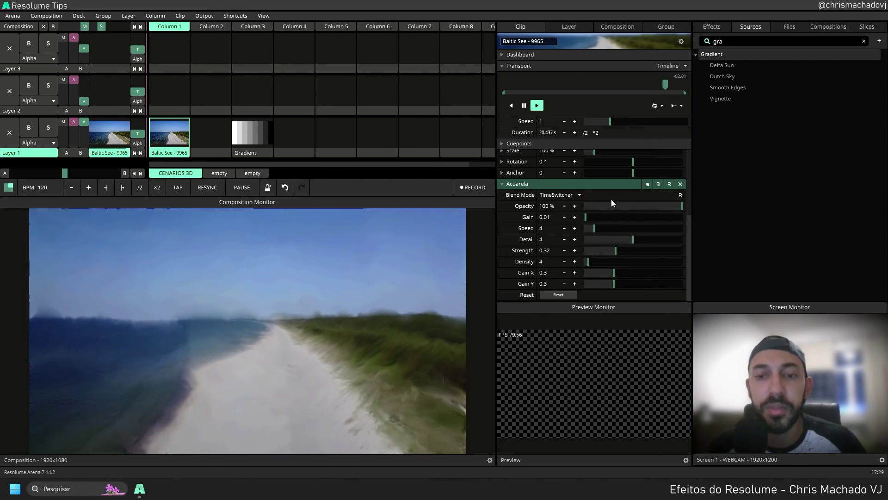
# - Switch Acuarela's blend mode to Twitch and vary the opacity down to about 3%, ending at 100%
pyautogui.click(554, 196)
pyautogui.click(698, 258)
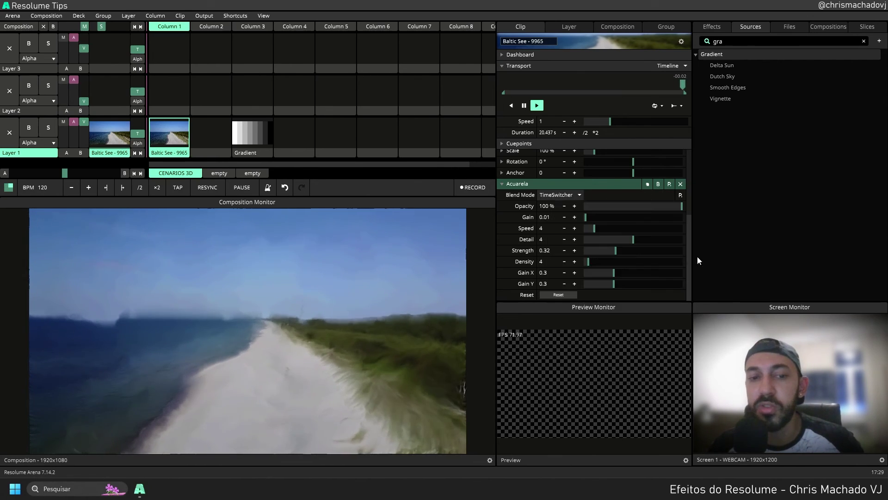
pyautogui.moveTo(681, 206); pyautogui.dragTo(615, 210)
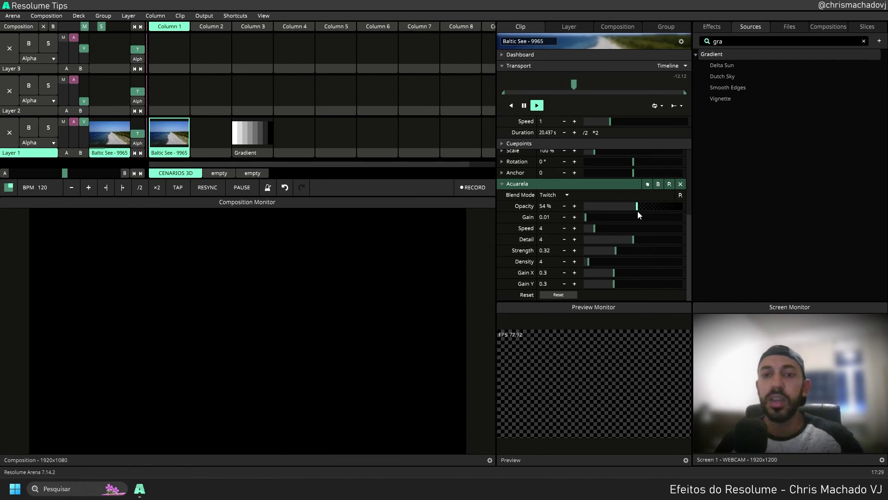
pyautogui.moveTo(637, 208); pyautogui.dragTo(635, 210)
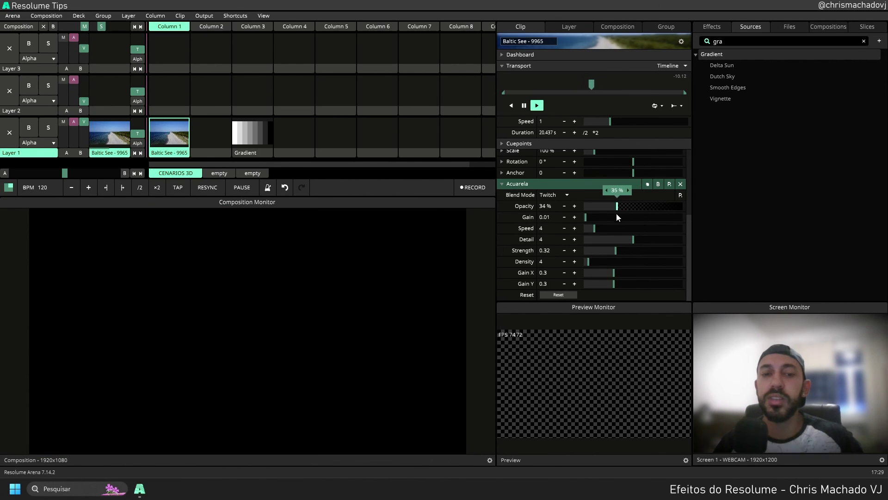
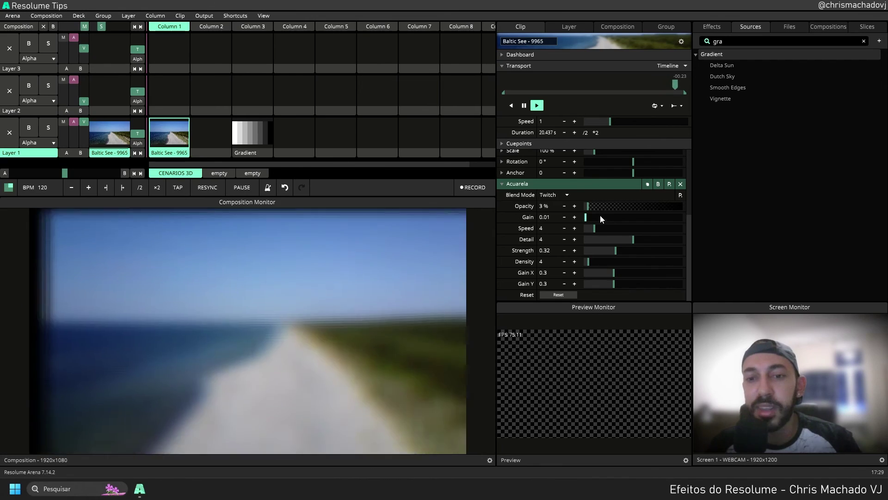
pyautogui.moveTo(587, 206); pyautogui.dragTo(644, 206)
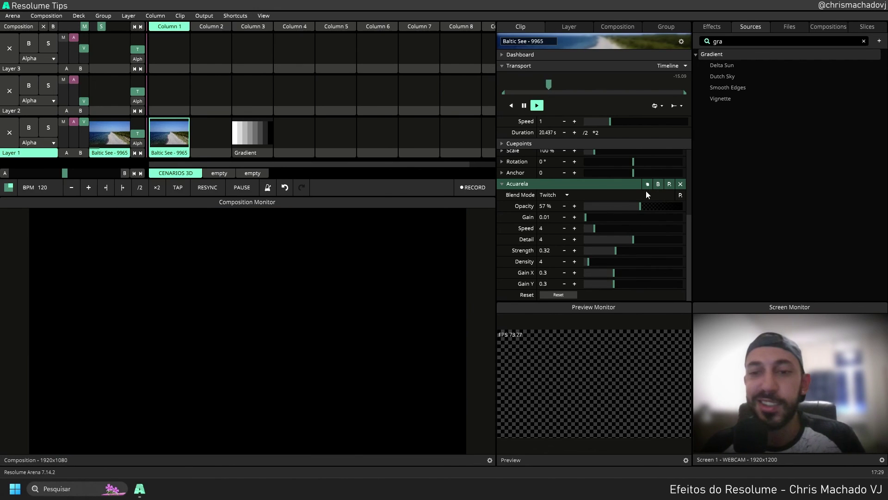
pyautogui.moveTo(648, 207); pyautogui.dragTo(682, 212)
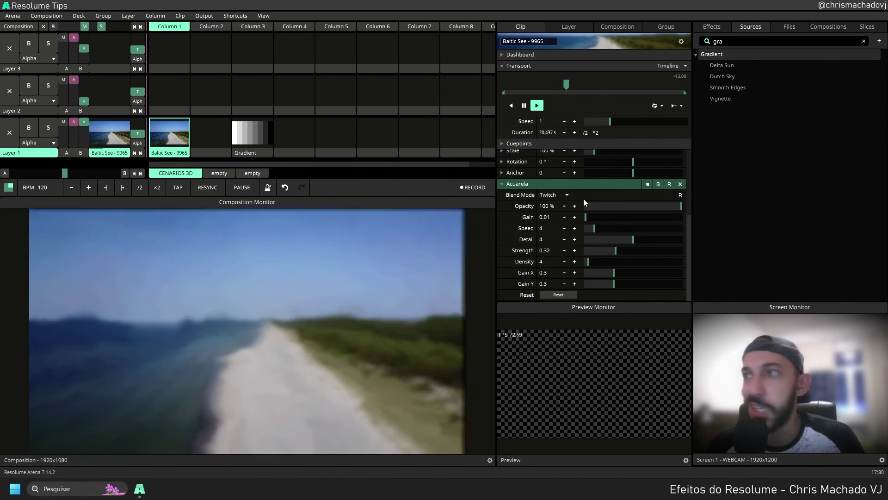
# - Switch Acuarela's blend mode to Wipe Ellipse and vary the opacity between about 33% and 63%, ending at 50%
pyautogui.click(555, 195)
pyautogui.click(694, 270)
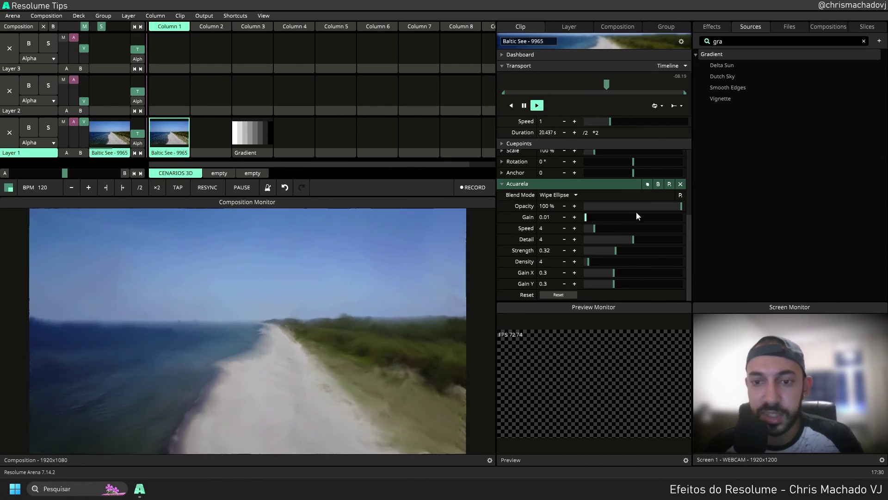
pyautogui.moveTo(676, 205); pyautogui.dragTo(623, 209)
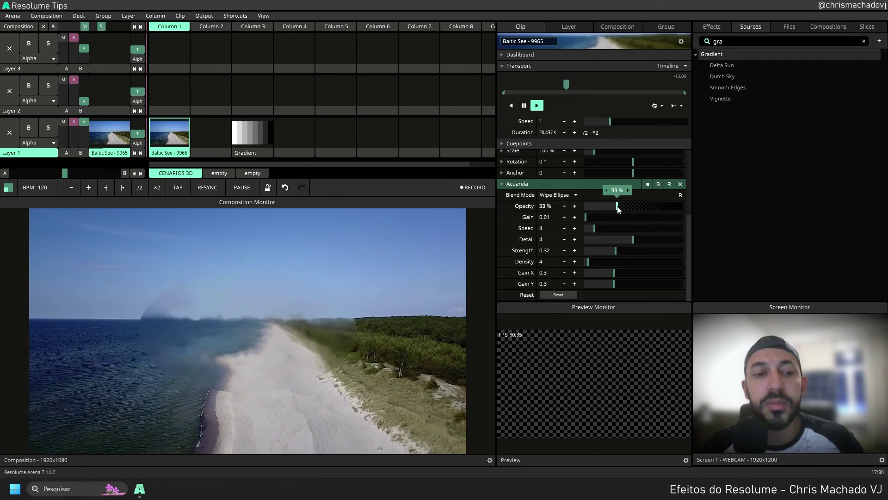
pyautogui.moveTo(618, 209)
pyautogui.mouseDown()
pyautogui.moveTo(584, 211)
pyautogui.moveTo(613, 208)
pyautogui.mouseUp()
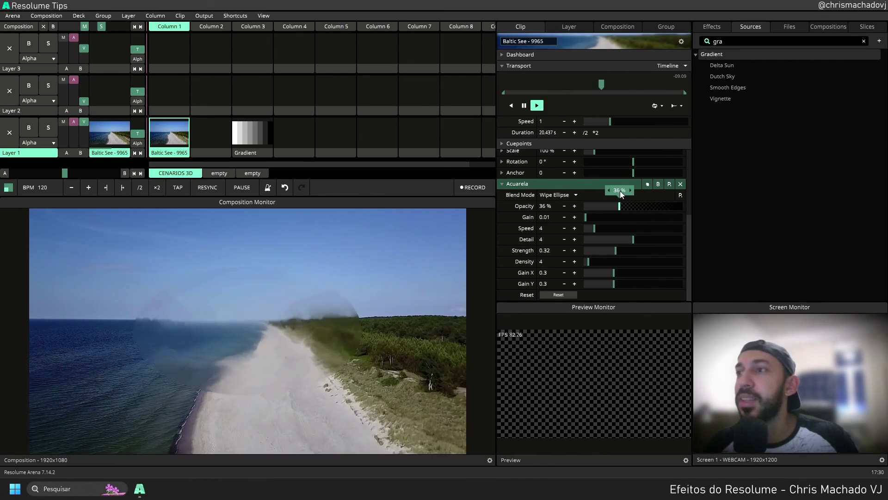
pyautogui.moveTo(670, 191); pyautogui.dragTo(651, 208)
pyautogui.moveTo(592, 217); pyautogui.dragTo(637, 211)
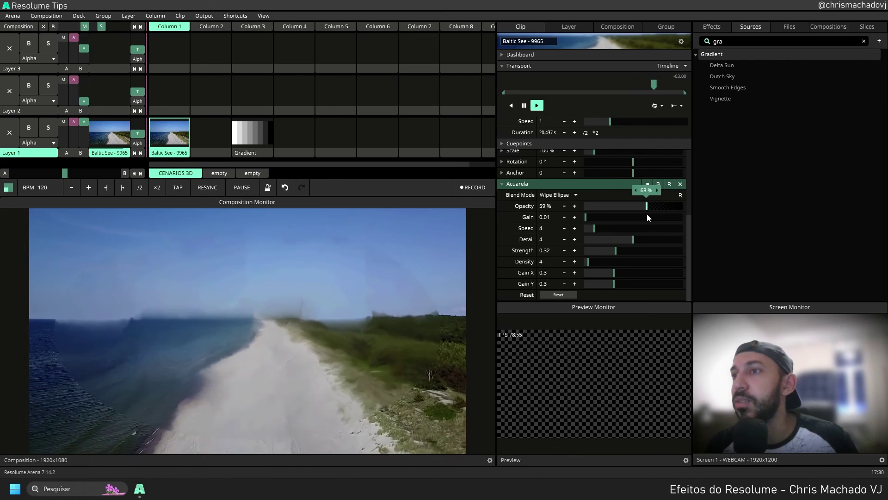
pyautogui.moveTo(647, 214); pyautogui.dragTo(622, 196)
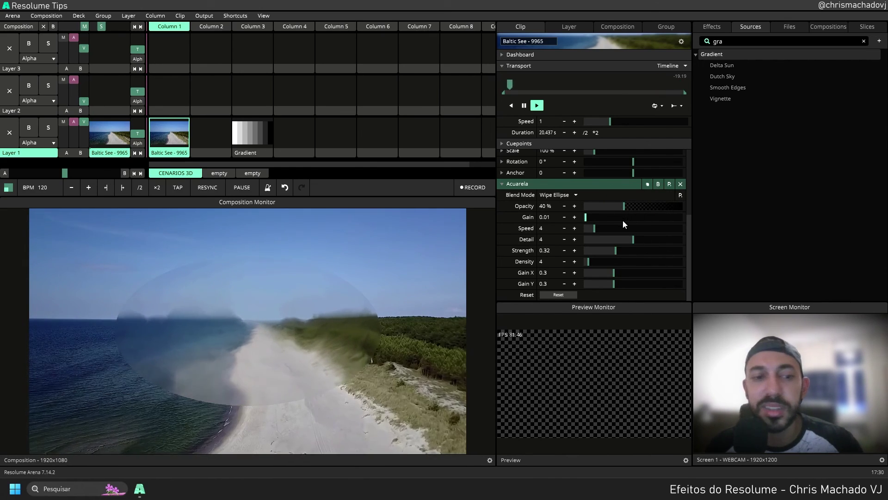
pyautogui.moveTo(667, 218); pyautogui.dragTo(634, 207)
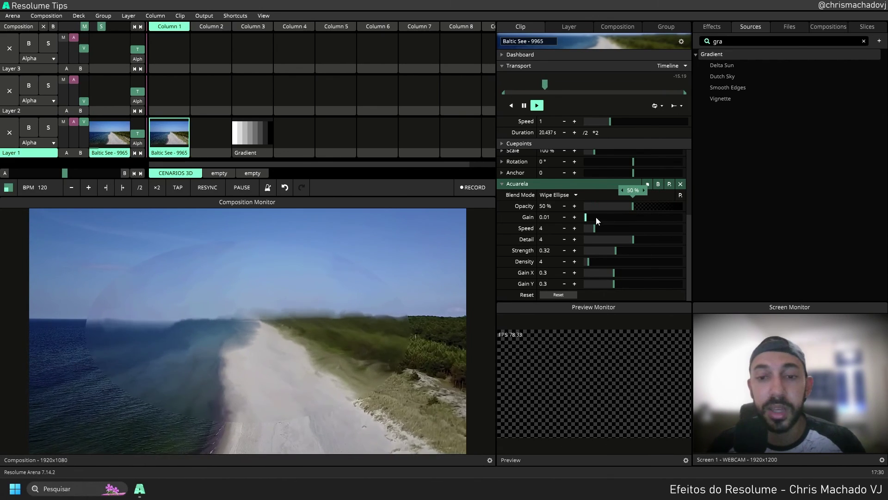
# - Try Acuarela's Zoom In and Zoom Out blend modes, sweeping the opacity from 0% to 100%
pyautogui.click(575, 196)
pyautogui.click(684, 280)
pyautogui.moveTo(589, 206); pyautogui.dragTo(582, 206)
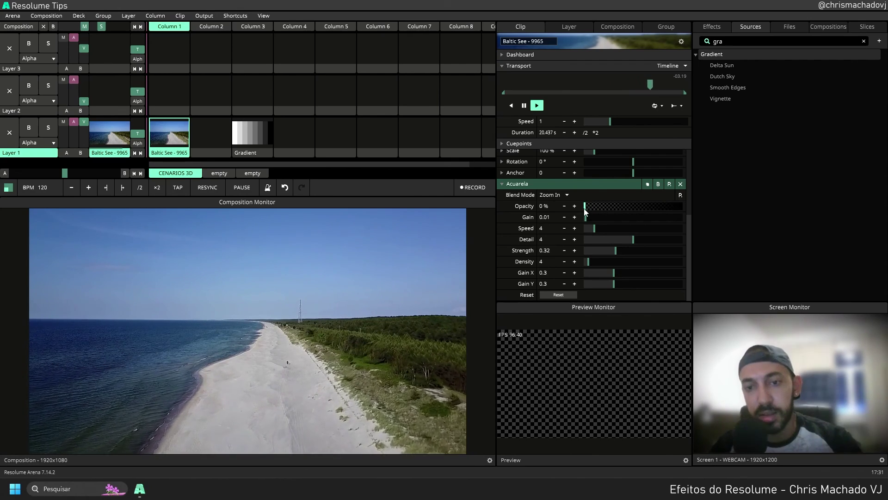
pyautogui.moveTo(585, 208); pyautogui.dragTo(668, 210)
pyautogui.moveTo(685, 208)
pyautogui.mouseDown()
pyautogui.moveTo(584, 206)
pyautogui.moveTo(687, 213)
pyautogui.moveTo(581, 228)
pyautogui.moveTo(698, 220)
pyautogui.mouseUp()
pyautogui.click(551, 195)
pyautogui.click(673, 290)
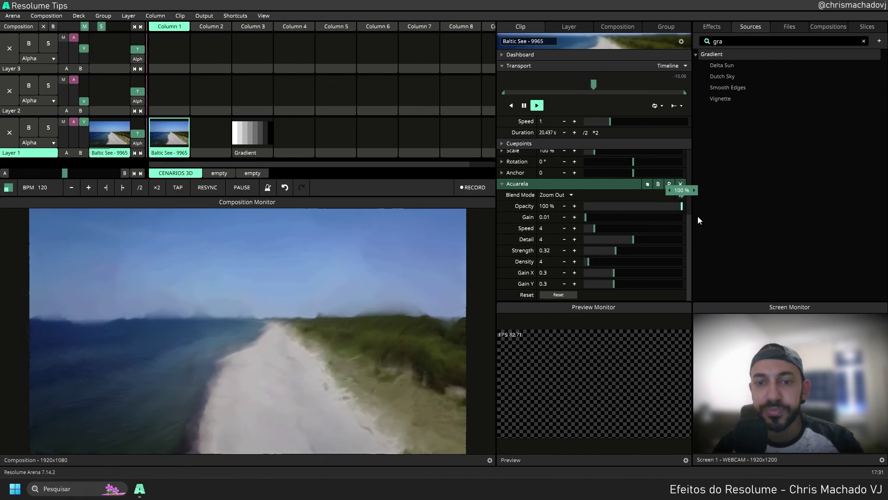
pyautogui.click(557, 185)
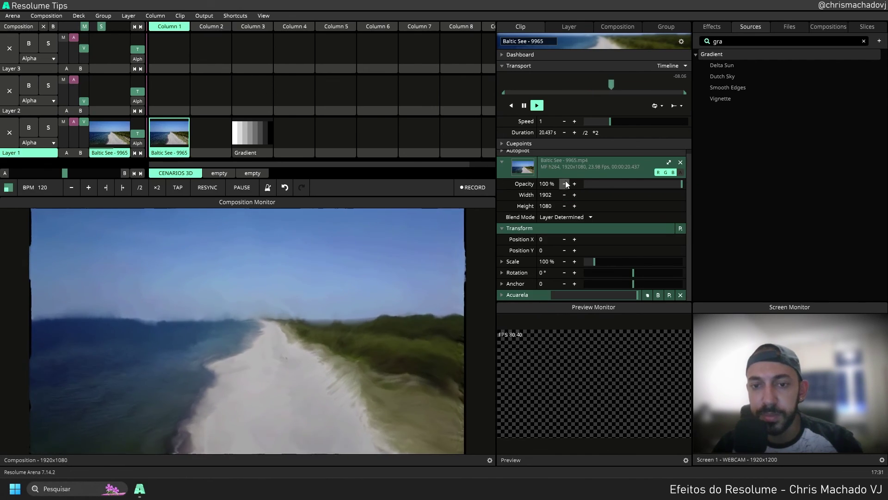
pyautogui.hotkey('ctrl', 'z')
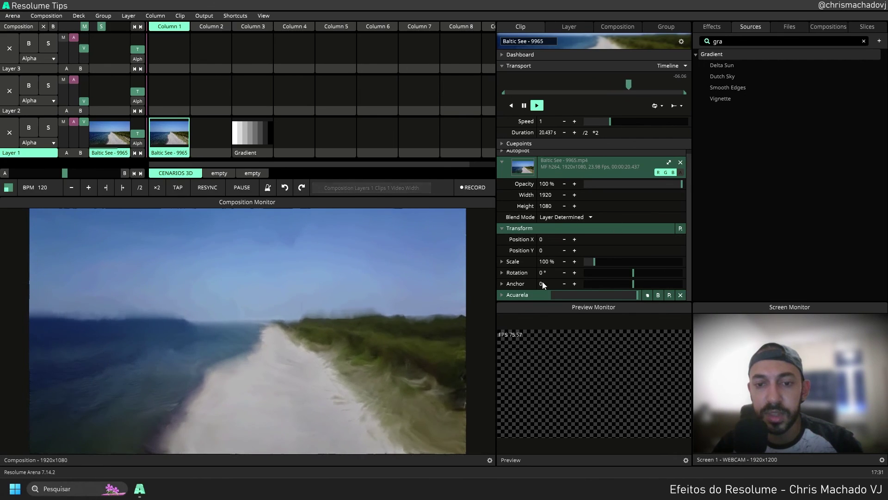
pyautogui.click(525, 293)
# - Switch Acuarela's blend mode to "to Black" and lower the opacity to 0%
pyautogui.click(568, 195)
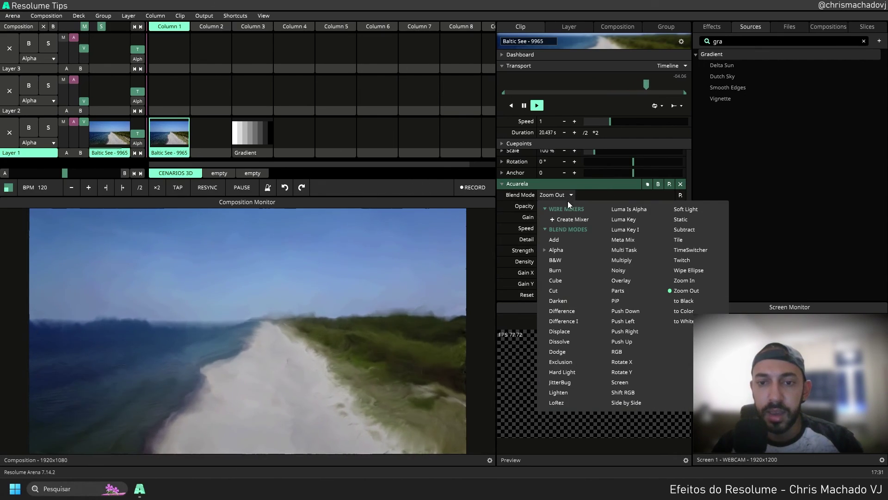
pyautogui.press('Escape')
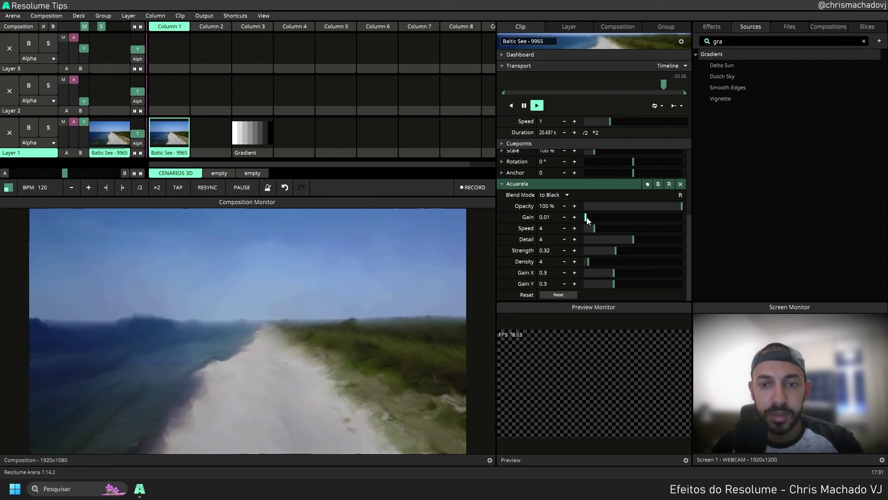
pyautogui.moveTo(683, 206); pyautogui.dragTo(577, 201)
# - Switch Acuarela's blend mode to "to Color" and pick a bright cyan as its color
pyautogui.click(567, 195)
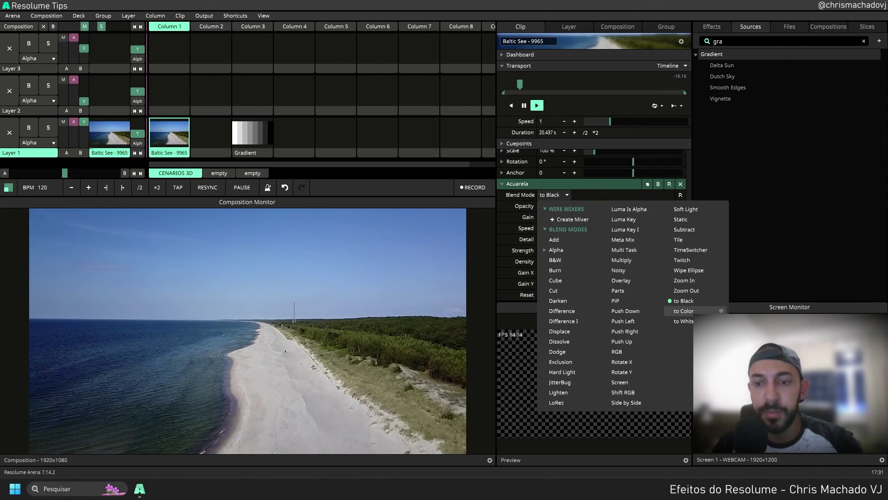
pyautogui.click(690, 310)
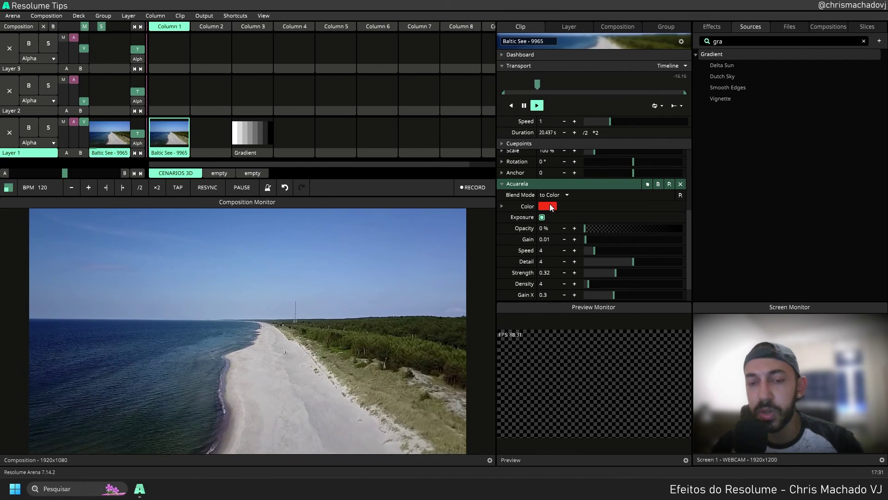
pyautogui.click(549, 207)
pyautogui.click(606, 222)
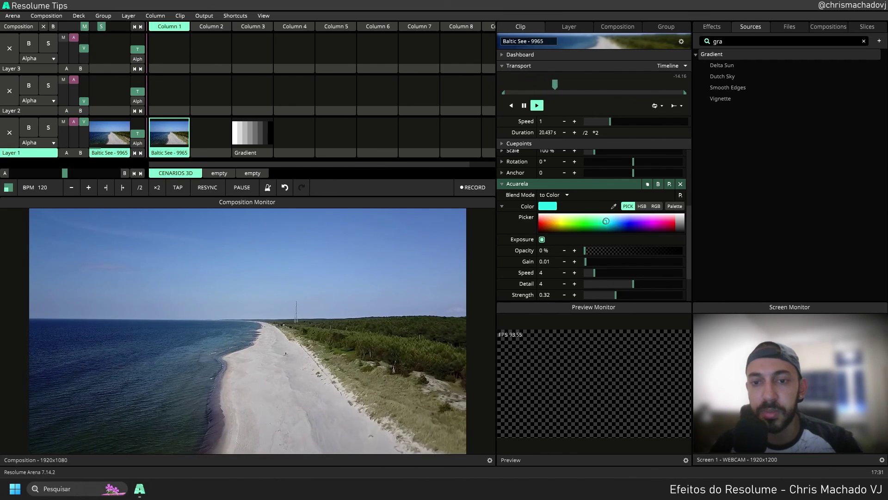
pyautogui.moveTo(606, 221); pyautogui.dragTo(607, 222)
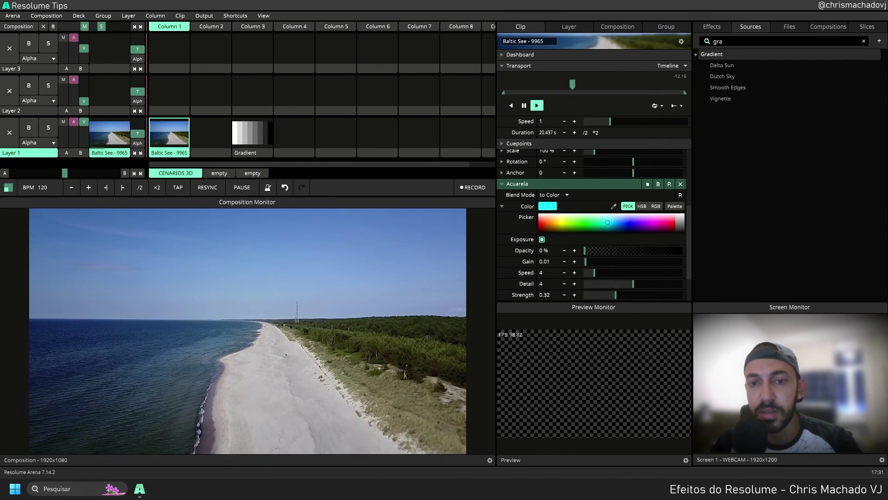
# - Raise the opacity to 50% and turn Exposure off and back on to compare the color fill
pyautogui.moveTo(585, 250); pyautogui.dragTo(618, 255)
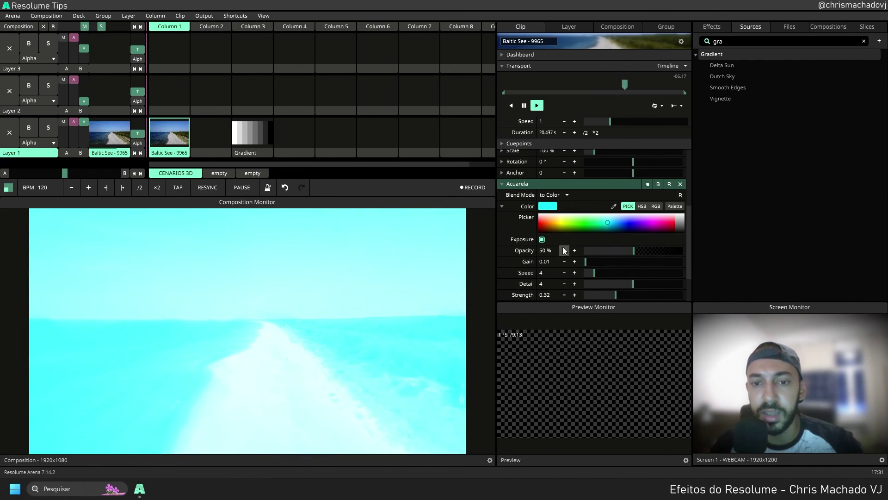
pyautogui.click(542, 238)
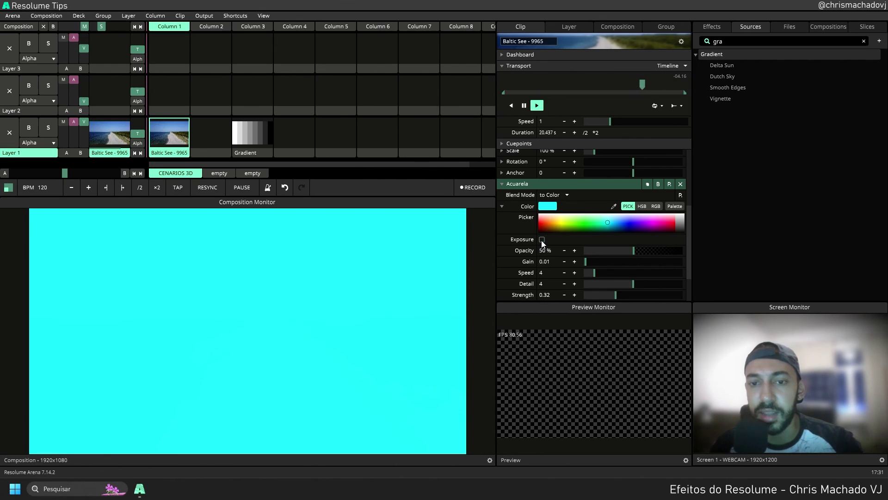
pyautogui.click(542, 239)
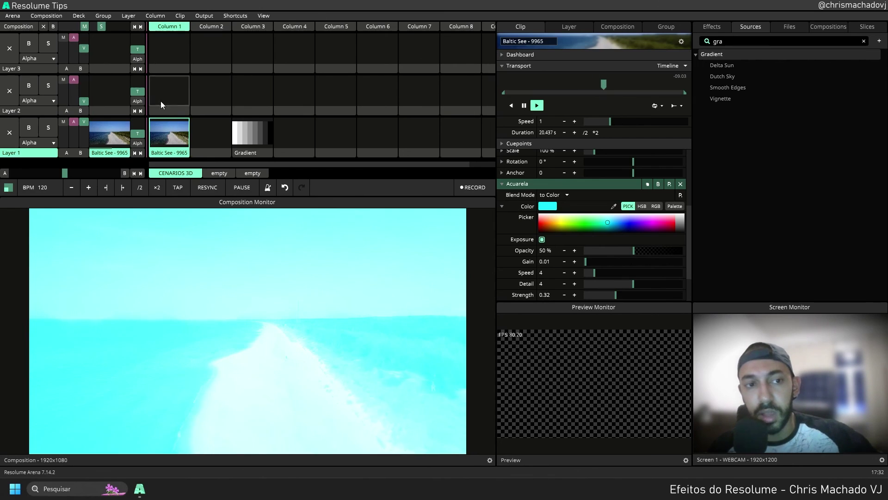
# - Compare Exposure off at about 35% opacity with Exposure on, and settle on a teal color at about 9% opacity
pyautogui.click(542, 238)
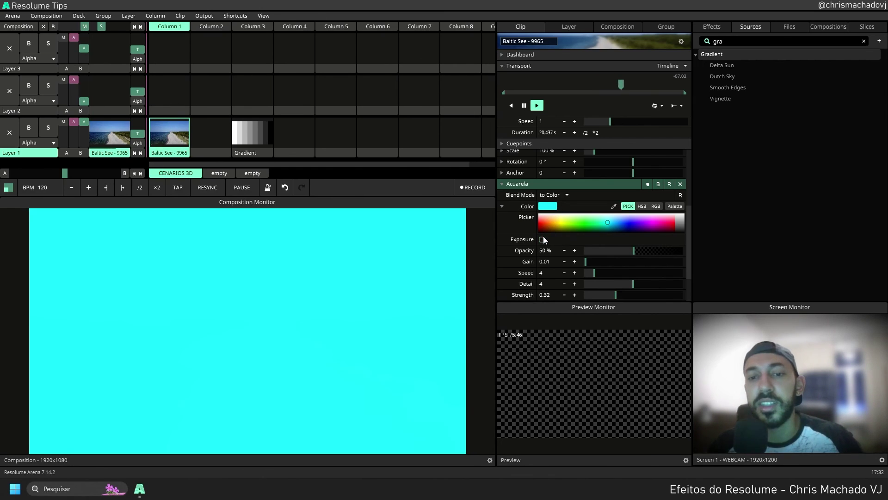
pyautogui.moveTo(634, 251)
pyautogui.mouseDown()
pyautogui.moveTo(597, 251)
pyautogui.moveTo(621, 251)
pyautogui.mouseUp()
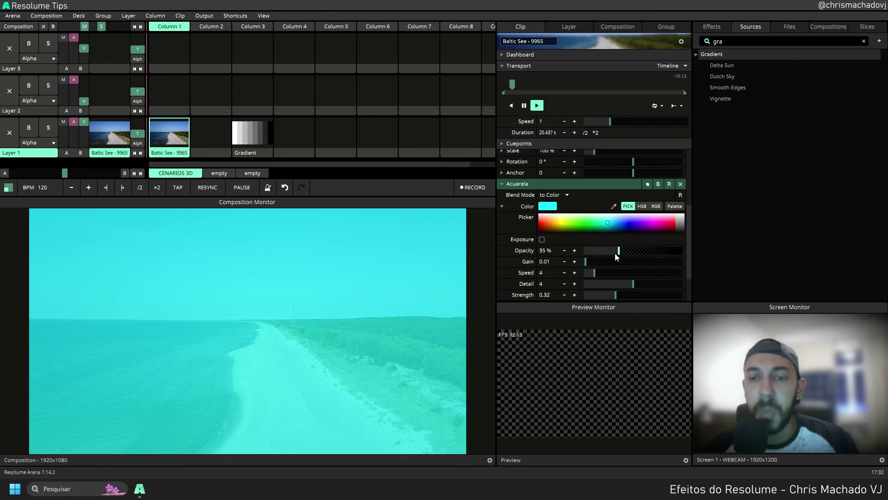
pyautogui.click(542, 240)
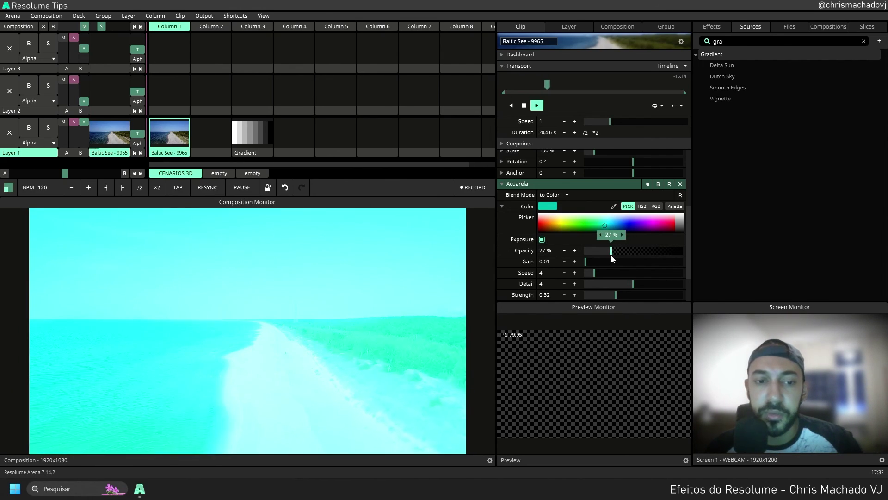
pyautogui.moveTo(611, 255); pyautogui.dragTo(593, 254)
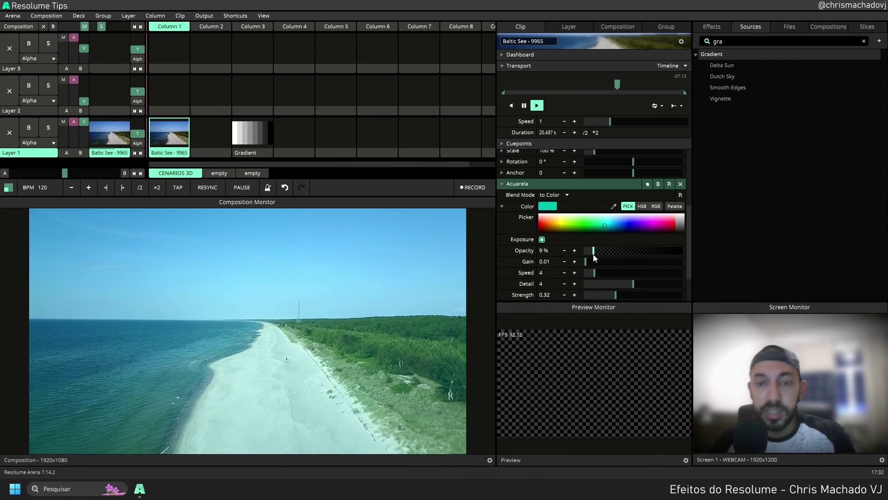
# - Raise Acuarela's opacity to 100%, switch its blend mode to "to White" and fade the opacity down to 0%
pyautogui.moveTo(600, 256); pyautogui.dragTo(691, 260)
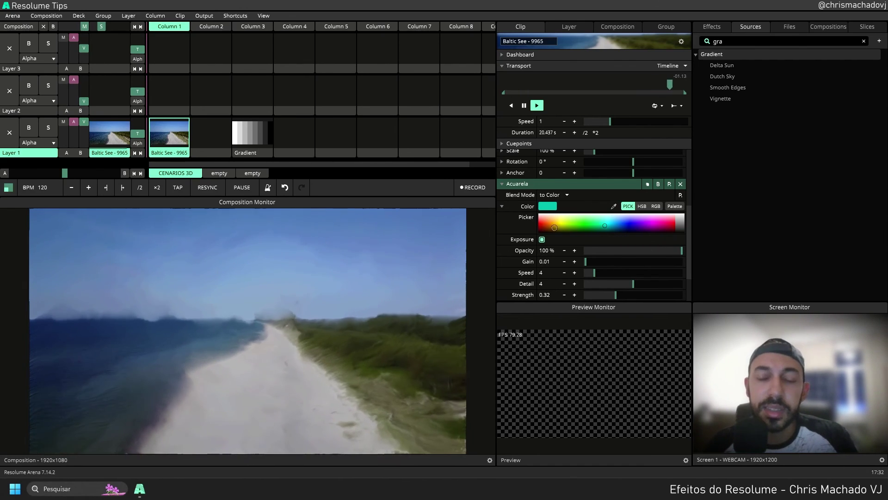
pyautogui.click(563, 194)
pyautogui.click(683, 321)
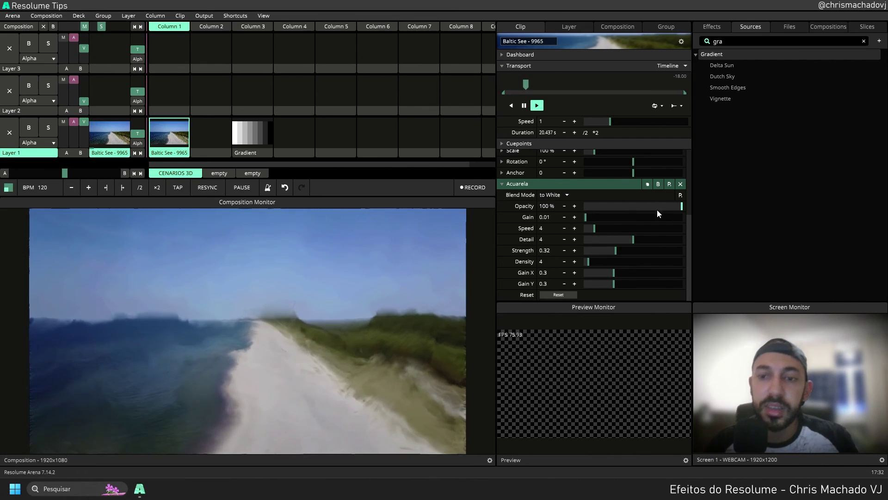
pyautogui.moveTo(663, 206); pyautogui.dragTo(582, 208)
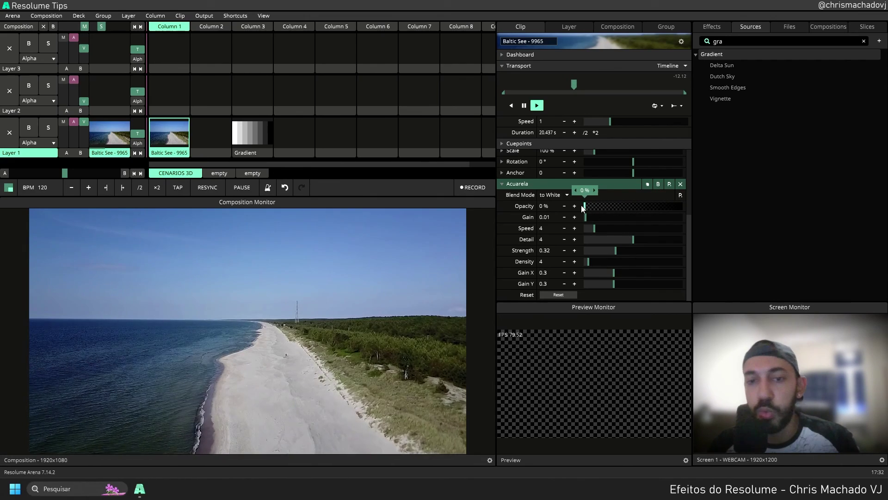
pyautogui.click(555, 196)
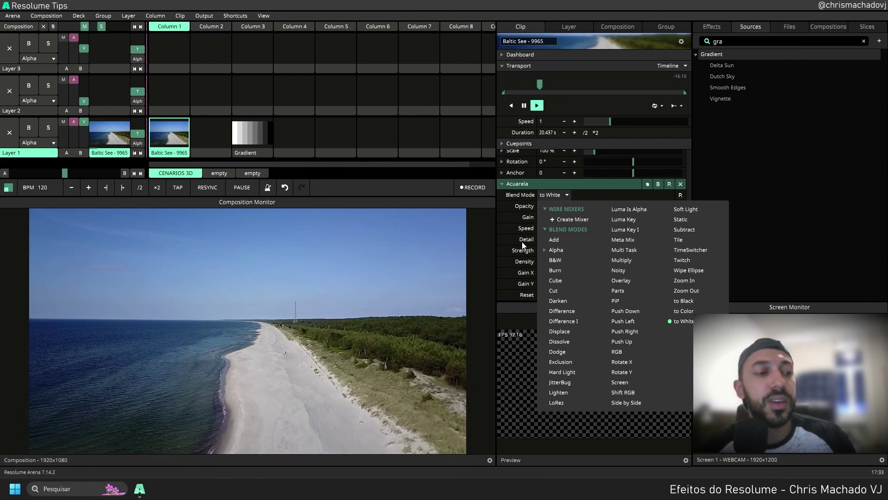
pyautogui.click(518, 182)
pyautogui.click(511, 284)
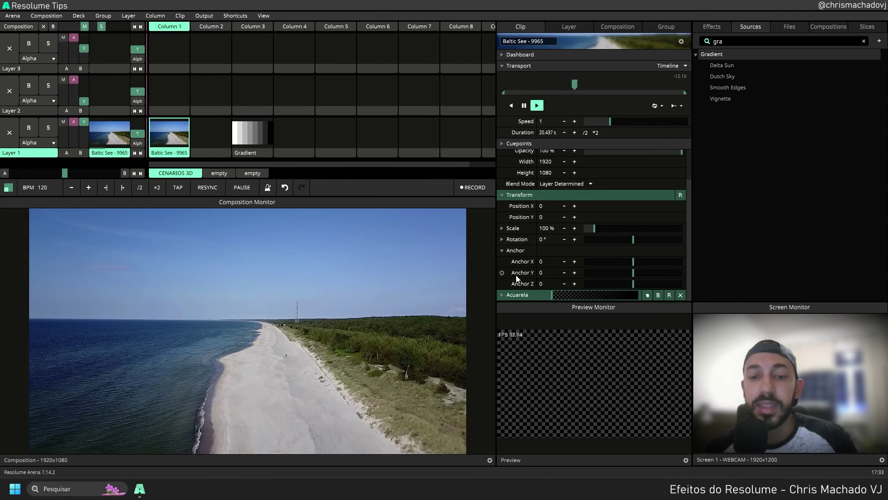
pyautogui.scroll(-3, 523, 278)
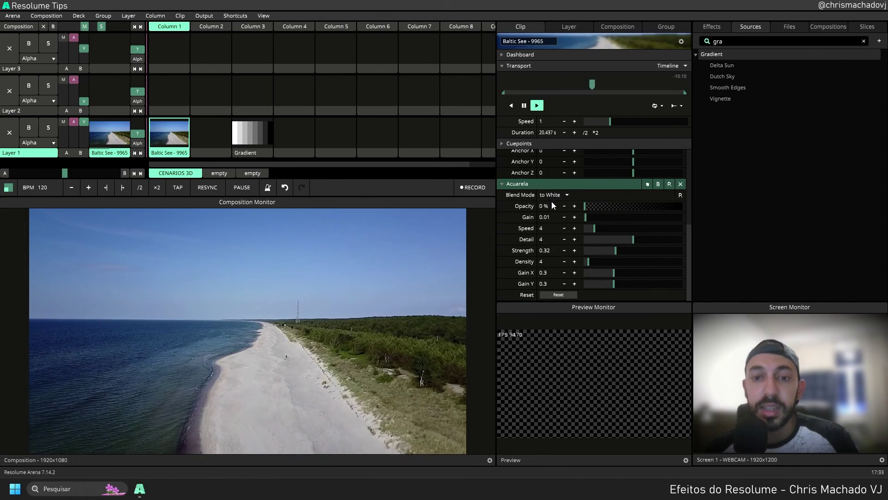
pyautogui.click(551, 196)
pyautogui.click(546, 198)
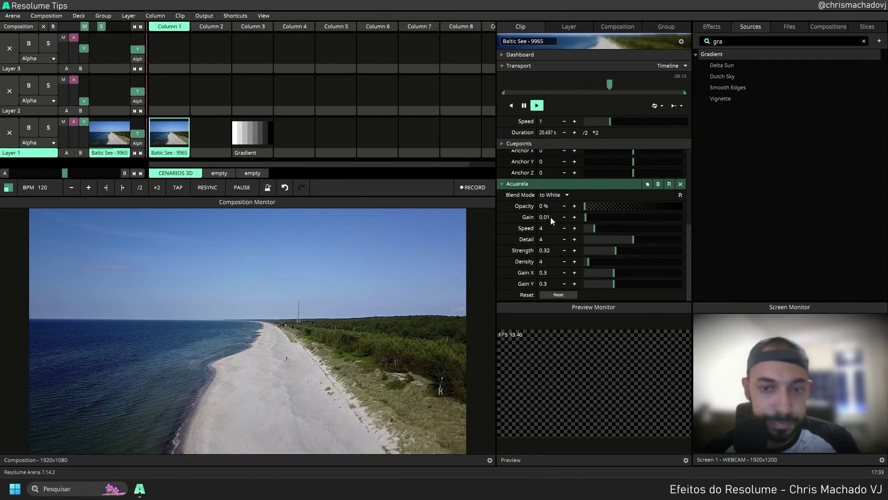
# - Raise Acuarela's opacity back to 100% and switch its blend mode to Side by Side with the opacity at 50%
pyautogui.moveTo(586, 207); pyautogui.dragTo(696, 212)
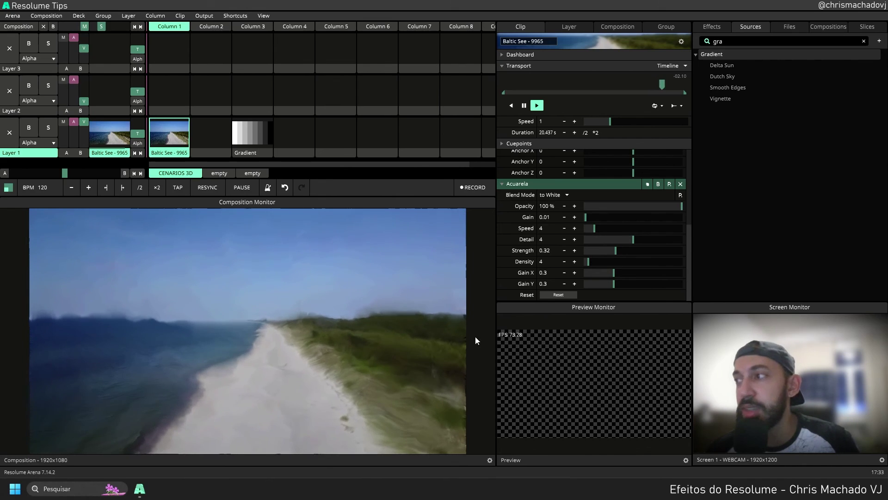
pyautogui.click(582, 184)
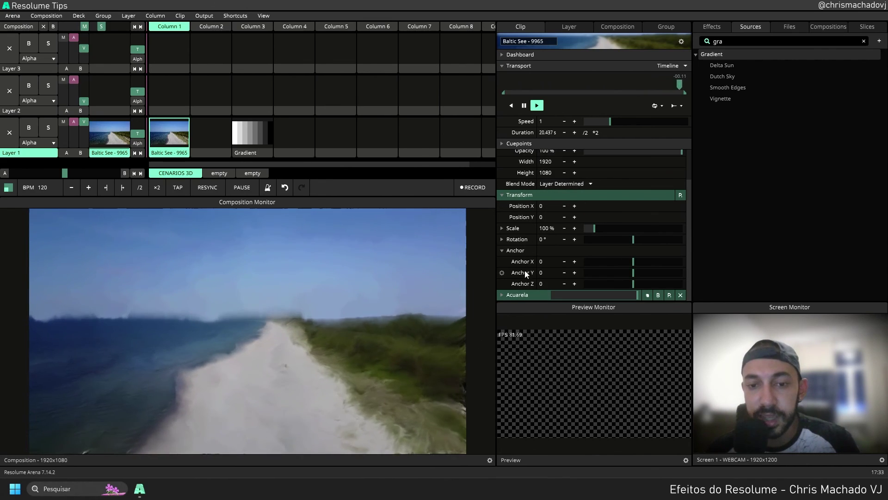
pyautogui.click(520, 296)
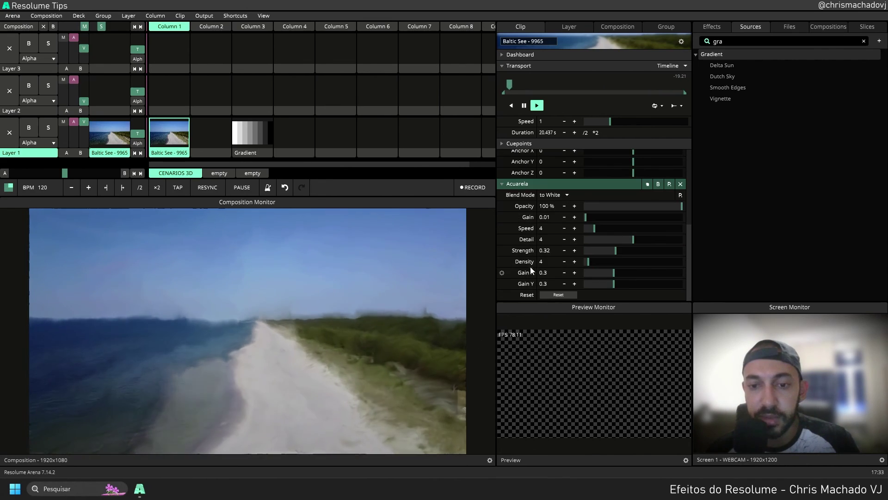
pyautogui.click(549, 195)
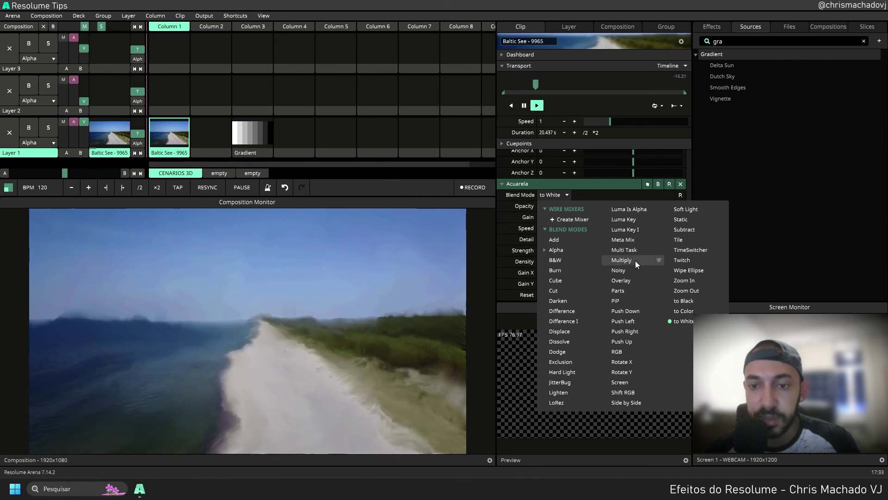
pyautogui.click(634, 402)
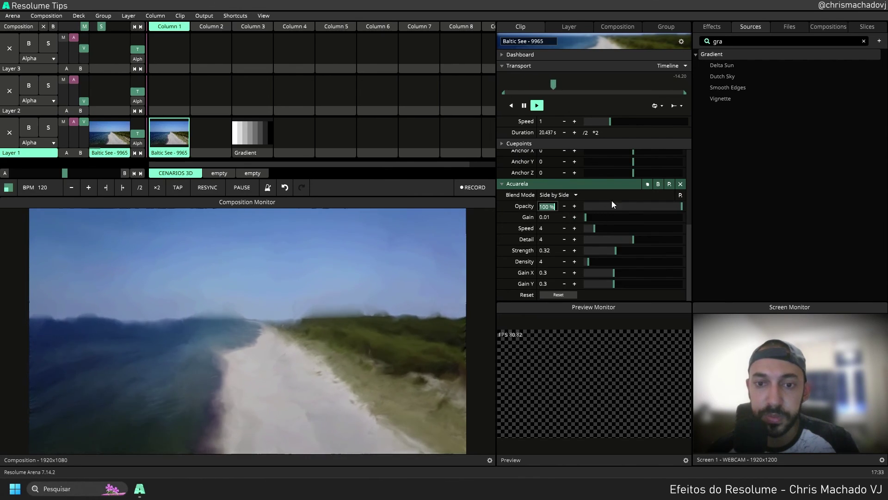
pyautogui.write('50')
pyautogui.press('Return')
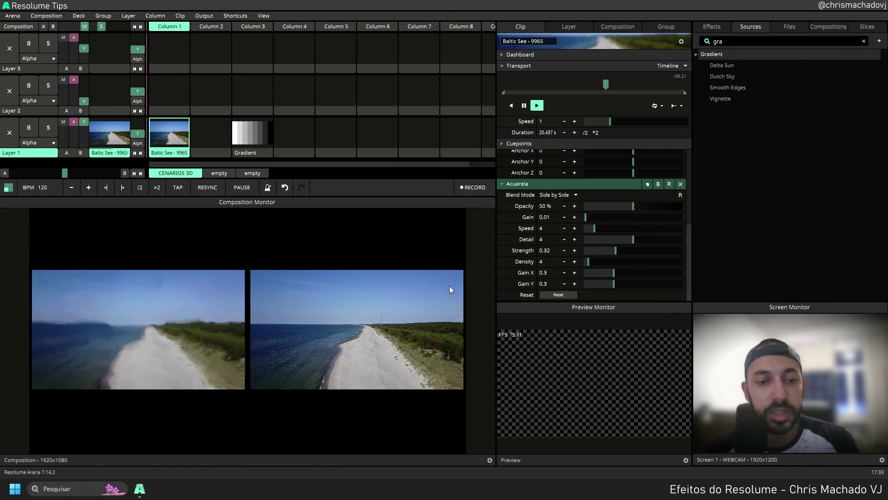
# - Enlarge the composition monitor in width and height, and adjust the widths of the clip properties and sources areas
pyautogui.moveTo(495, 240); pyautogui.dragTo(590, 237)
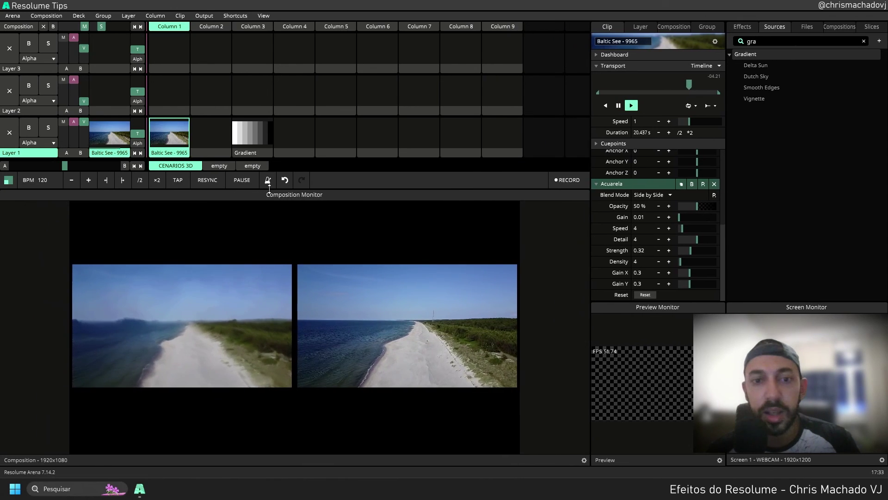
pyautogui.moveTo(334, 190); pyautogui.dragTo(337, 103)
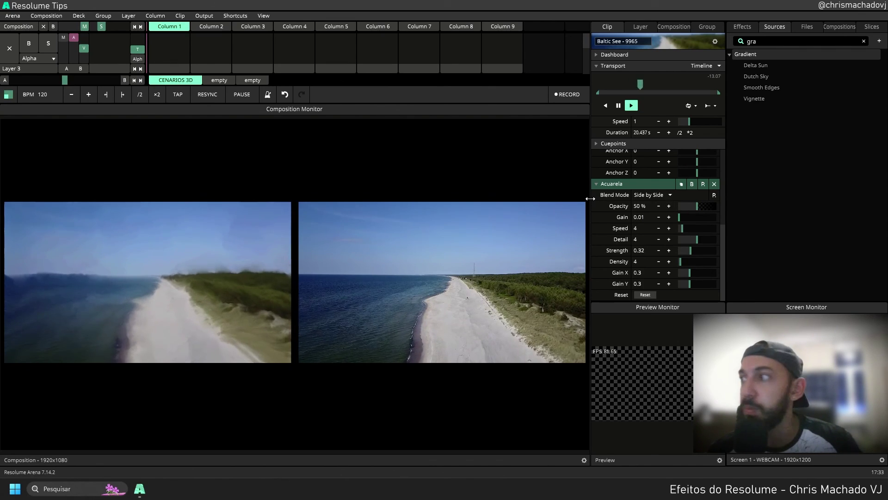
pyautogui.moveTo(591, 196); pyautogui.dragTo(555, 194)
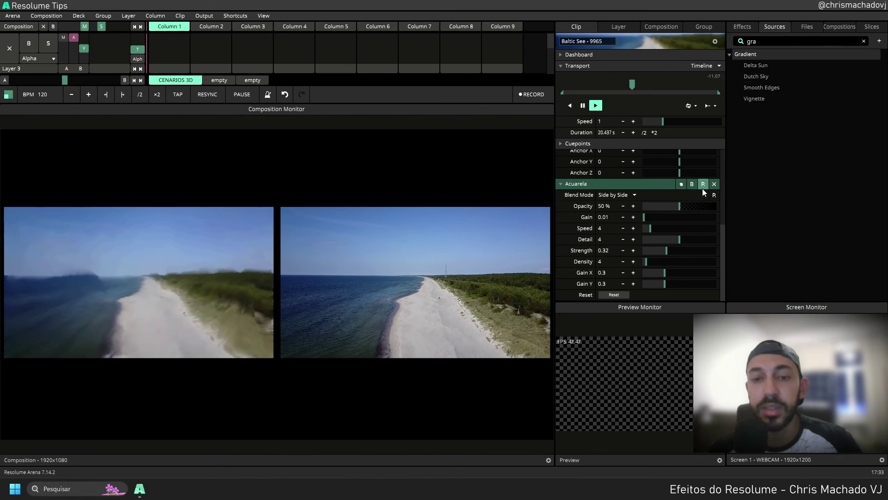
pyautogui.moveTo(724, 189); pyautogui.dragTo(690, 193)
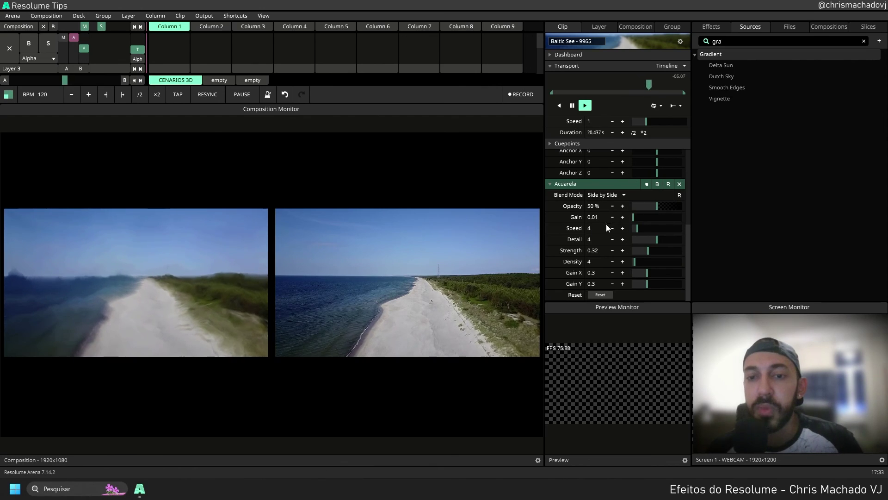
# - Try a different Gain and undo it, and raise Acuarela's Speed to 40 before settling on about 18.46
pyautogui.moveTo(622, 216); pyautogui.dragTo(642, 199)
pyautogui.hotkey('ctrl', 'z')
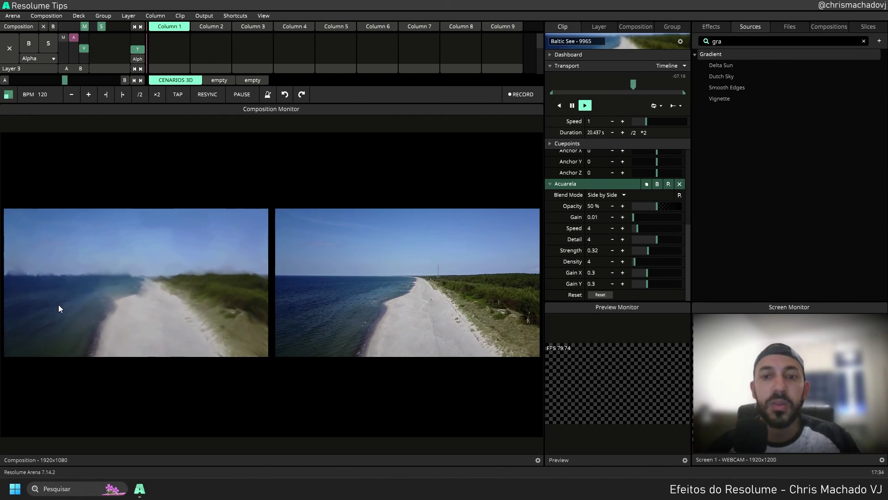
pyautogui.moveTo(637, 228); pyautogui.dragTo(829, 210)
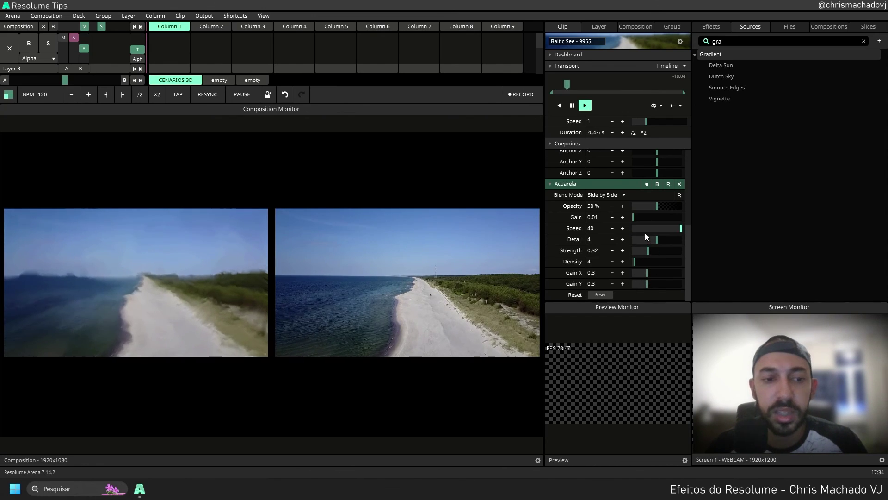
pyautogui.moveTo(660, 228); pyautogui.dragTo(693, 240)
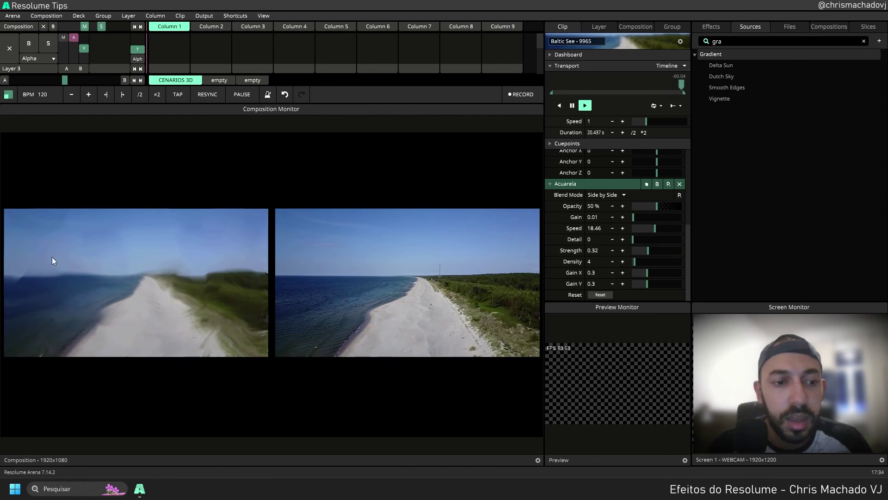
# - Compare Detail at 8 and 0, leave it at about 2.77 and raise Strength to 1
pyautogui.moveTo(641, 237); pyautogui.dragTo(700, 251)
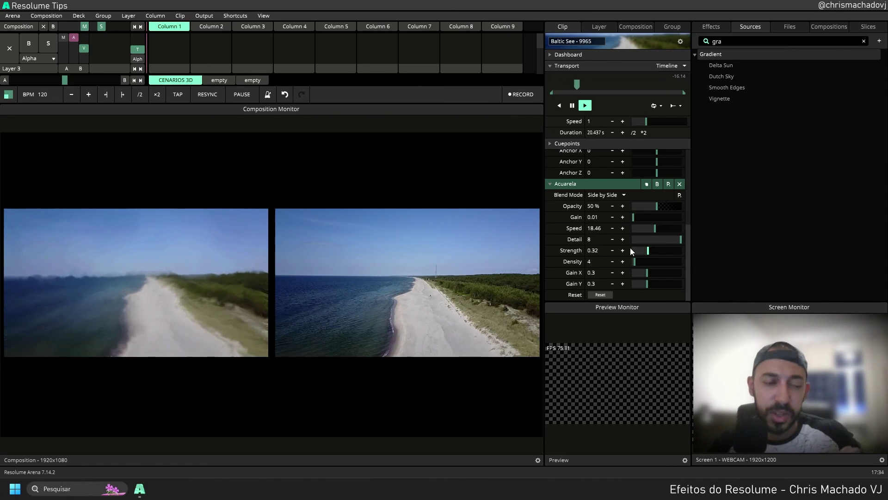
pyautogui.moveTo(680, 240)
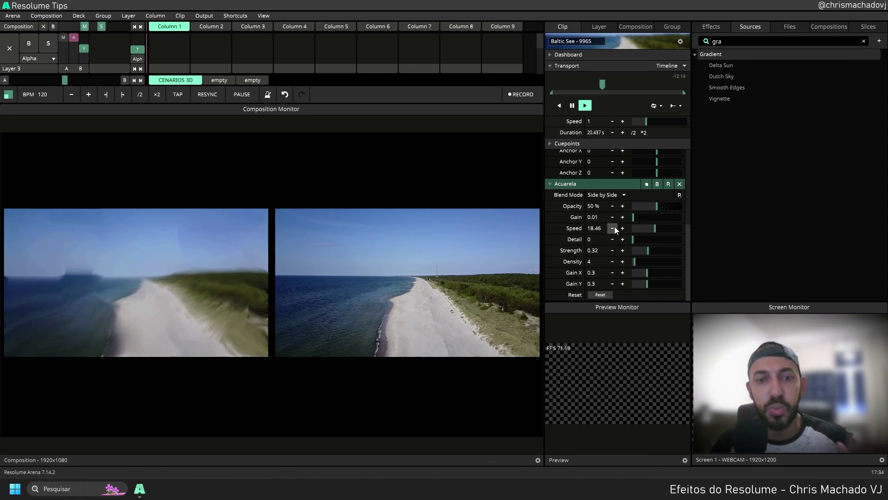
pyautogui.moveTo(639, 239); pyautogui.dragTo(690, 259)
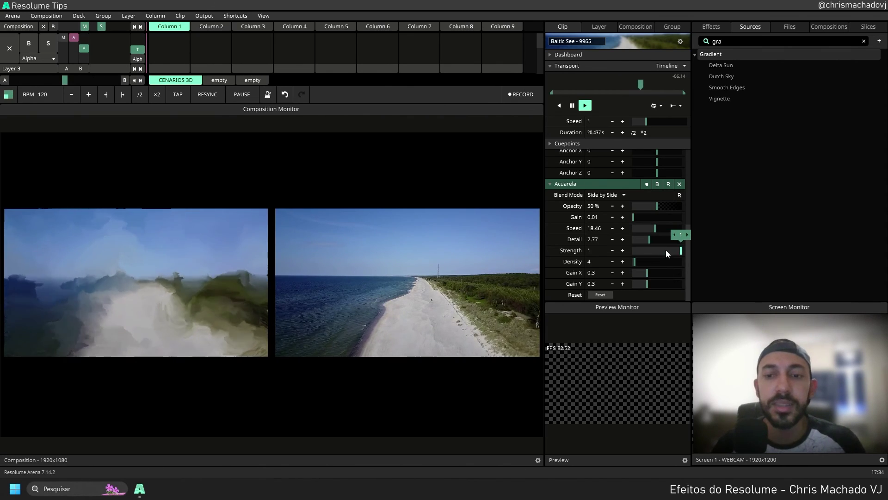
# - Compare Detail 0 with Detail 8 while Strength is at its maximum of 1, leaving Detail at 8
pyautogui.moveTo(651, 242); pyautogui.dragTo(567, 243)
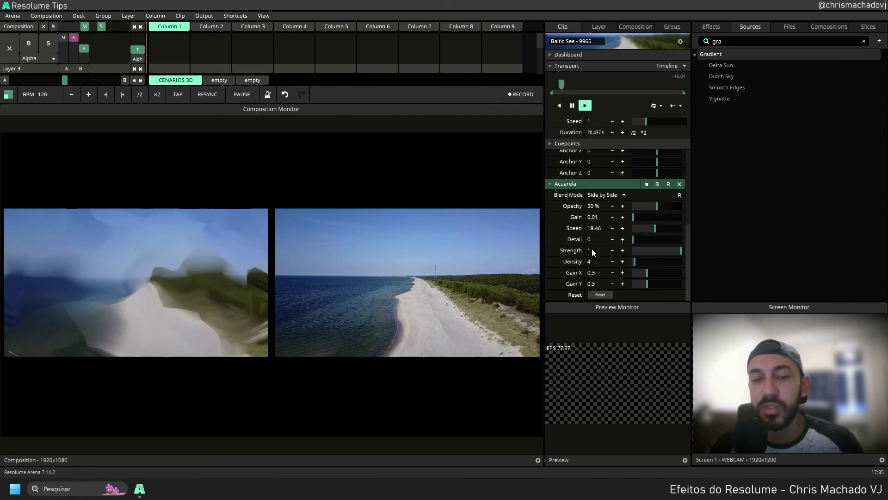
pyautogui.moveTo(680, 250); pyautogui.dragTo(681, 273)
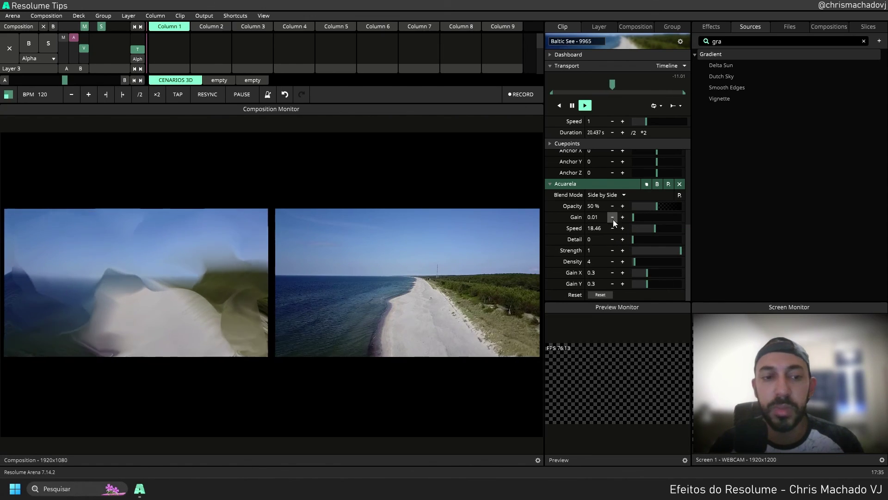
pyautogui.moveTo(551, 240)
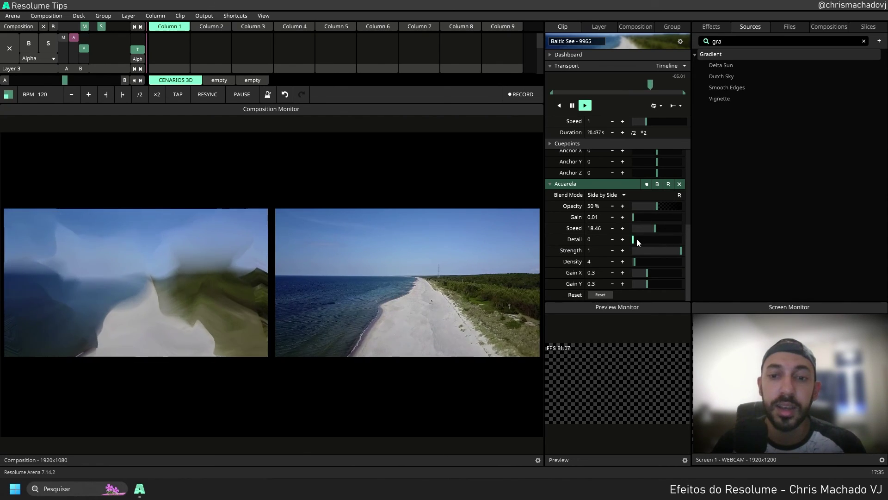
pyautogui.moveTo(637, 239); pyautogui.dragTo(691, 243)
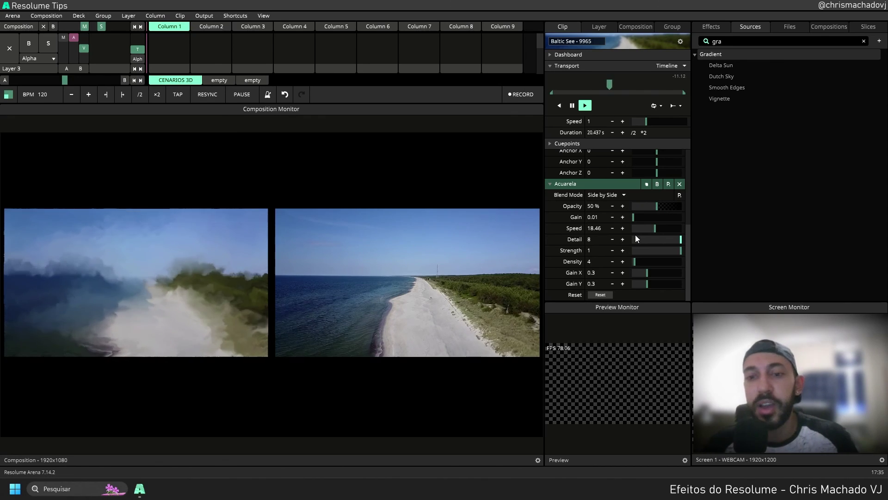
# - Compare Density at 100 and 0 while varying Detail, and leave Density at 100 and Detail at 8
pyautogui.moveTo(634, 261); pyautogui.dragTo(687, 267)
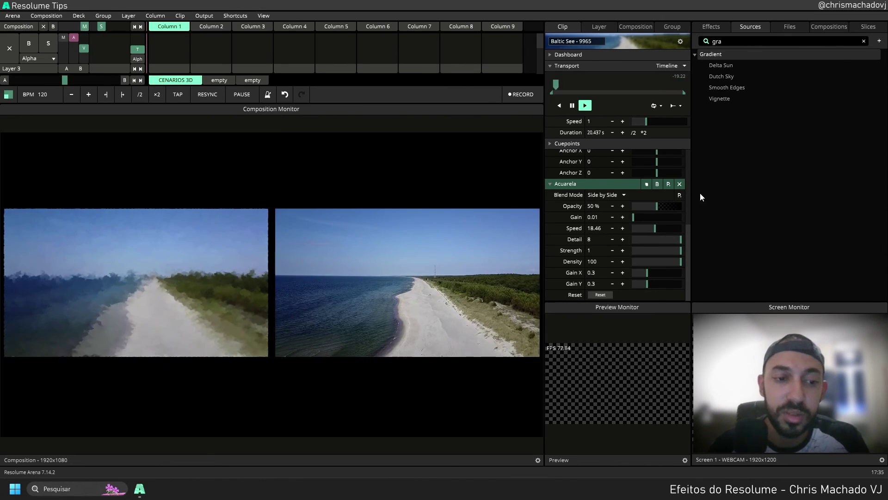
pyautogui.moveTo(673, 243); pyautogui.dragTo(713, 237)
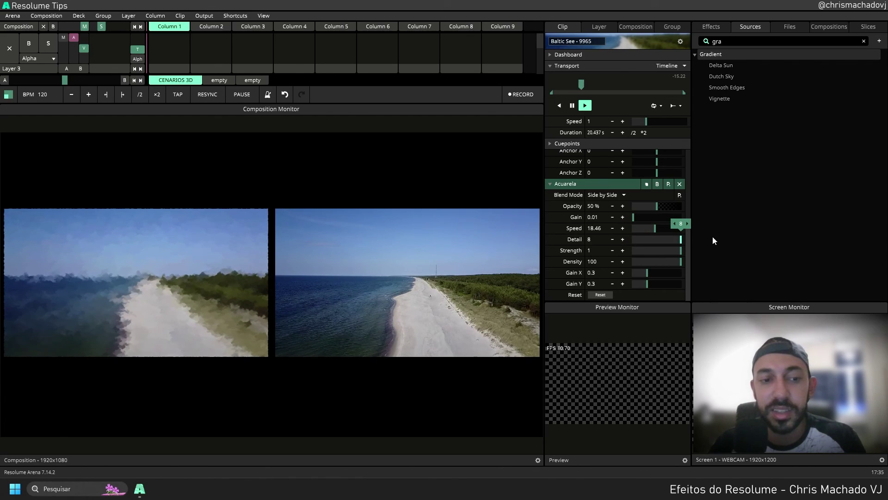
pyautogui.moveTo(670, 263); pyautogui.dragTo(580, 261)
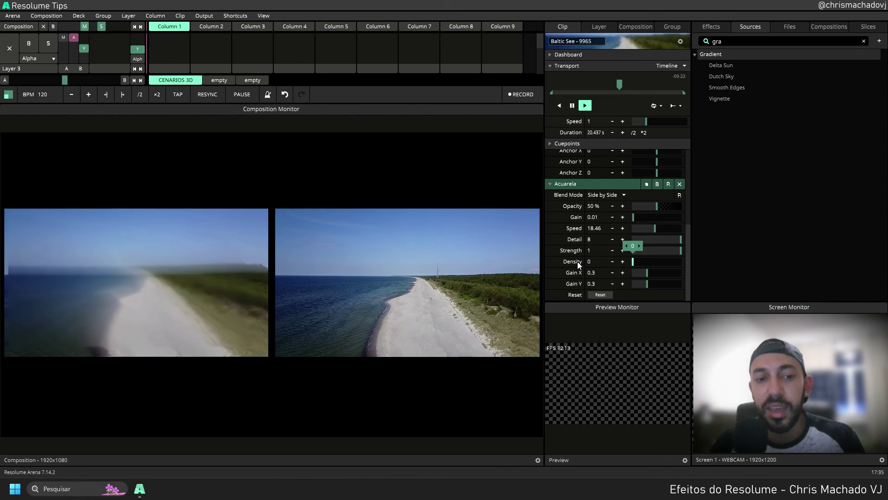
pyautogui.moveTo(577, 262)
pyautogui.mouseDown()
pyautogui.moveTo(610, 273)
pyautogui.moveTo(669, 273)
pyautogui.moveTo(570, 268)
pyautogui.mouseUp()
pyautogui.moveTo(680, 239); pyautogui.dragTo(717, 258)
pyautogui.moveTo(629, 265); pyautogui.dragTo(686, 265)
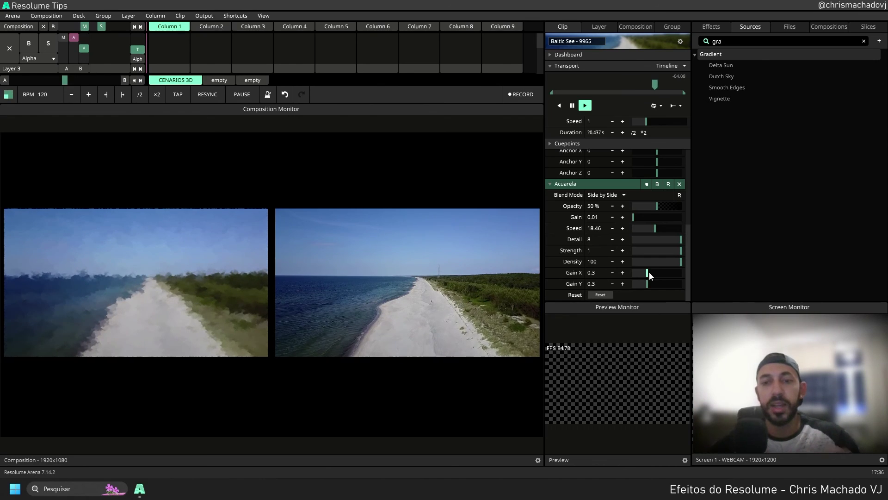
# - Compare Gain X 0.13 and Gain Y 0.85 with Gain X 1 and Gain Y 0, and reset the Acuarela effect
pyautogui.moveTo(653, 283)
pyautogui.mouseDown()
pyautogui.moveTo(674, 291)
pyautogui.moveTo(638, 273)
pyautogui.mouseUp()
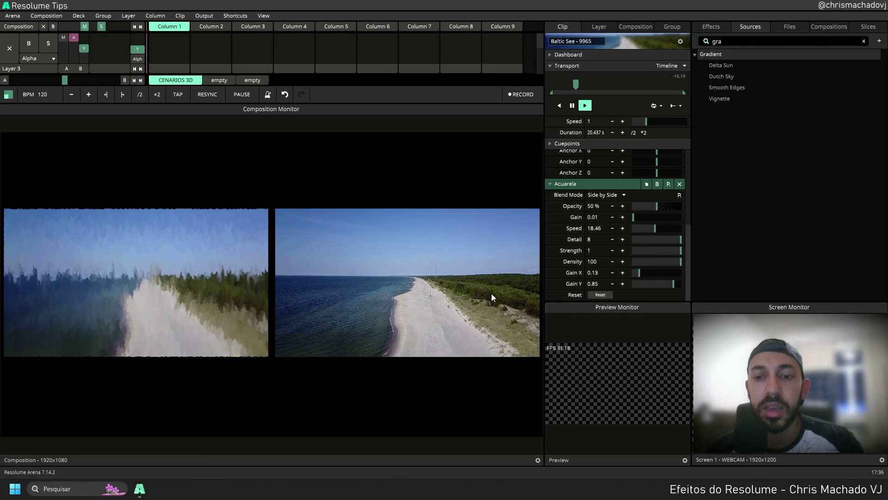
pyautogui.moveTo(644, 273); pyautogui.dragTo(700, 277)
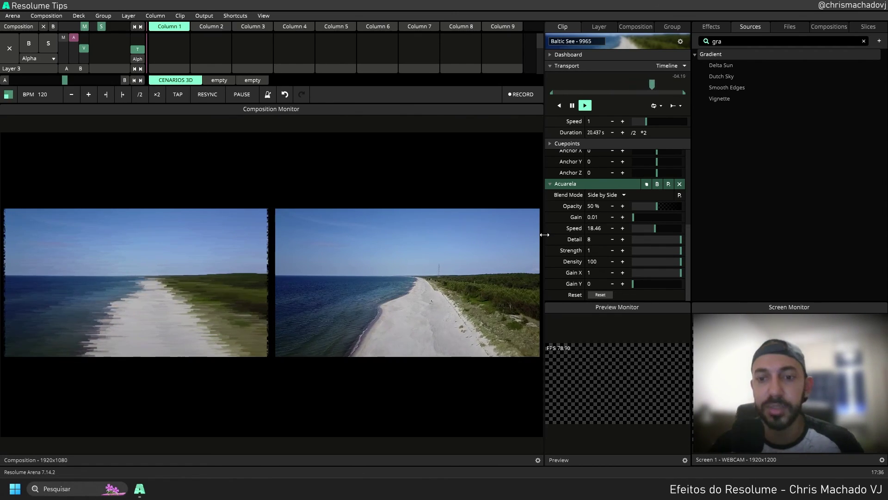
pyautogui.click(662, 273)
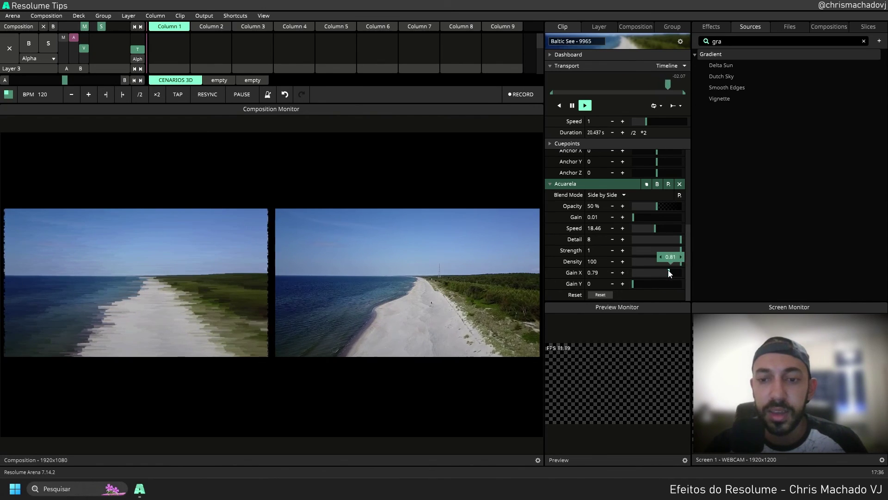
pyautogui.click(604, 294)
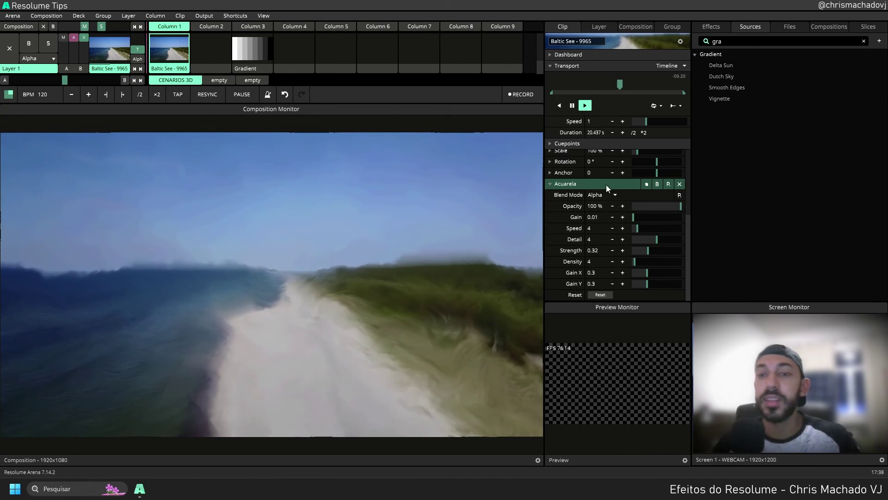
# - Save the current Acuarela settings as an effect preset named "Aquarela"
pyautogui.click(668, 184)
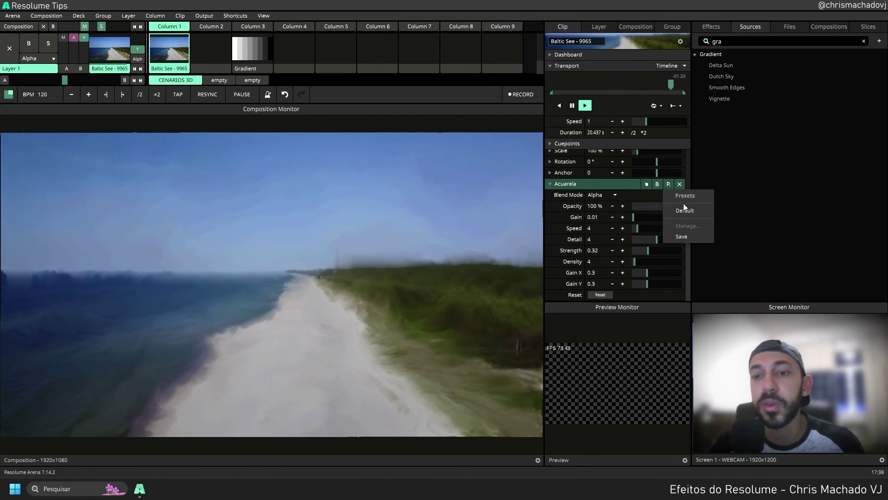
pyautogui.click(684, 236)
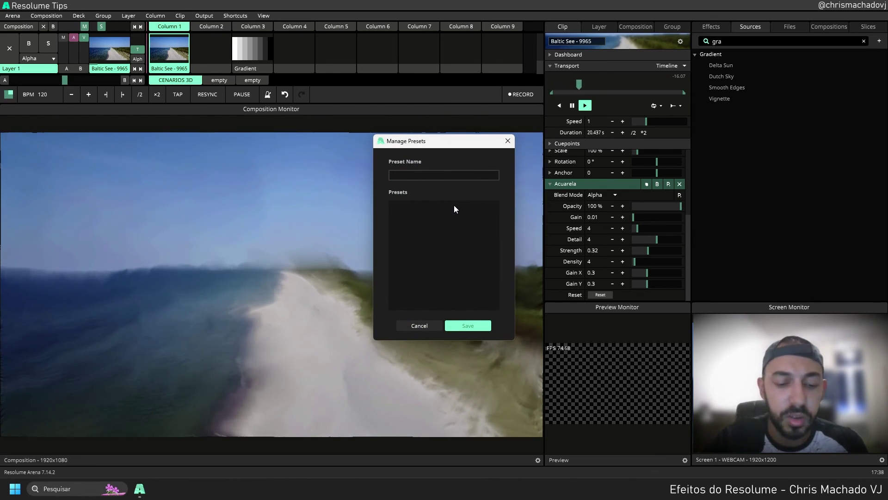
pyautogui.write('Aquerela')
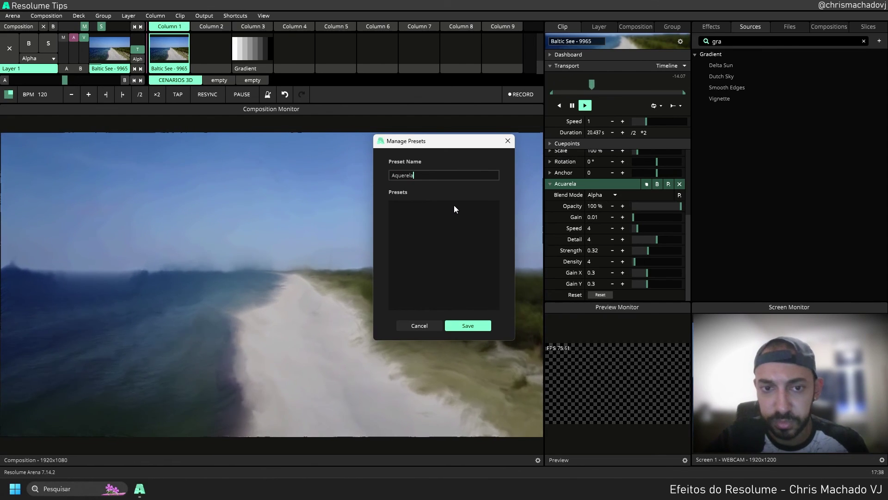
pyautogui.press('BackSpace')
pyautogui.press('BackSpace')
pyautogui.press('BackSpace')
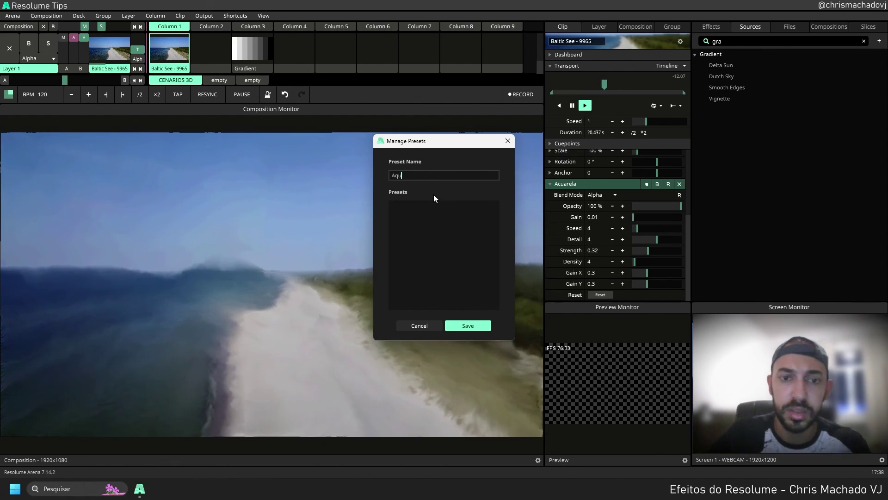
pyautogui.write('arela')
pyautogui.press('Return')
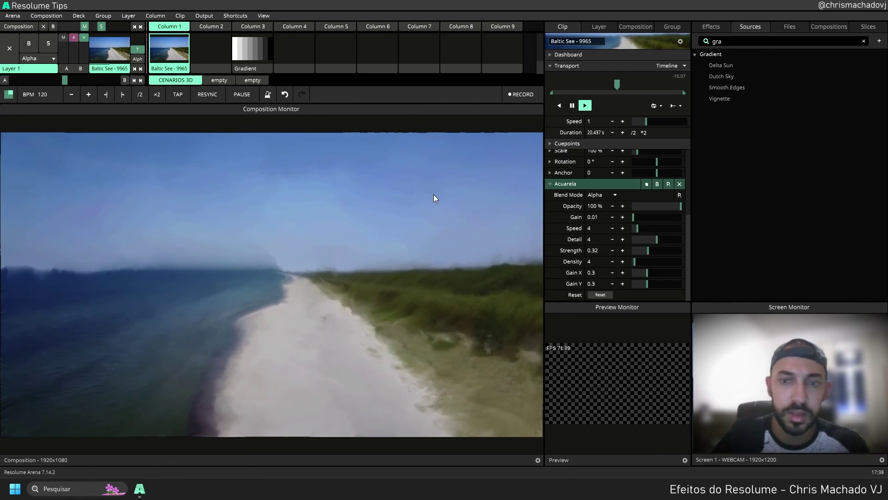
# - Search the effects for "aqua", delete the saved Aquarela preset under Acuarela, and clear the search
pyautogui.click(725, 26)
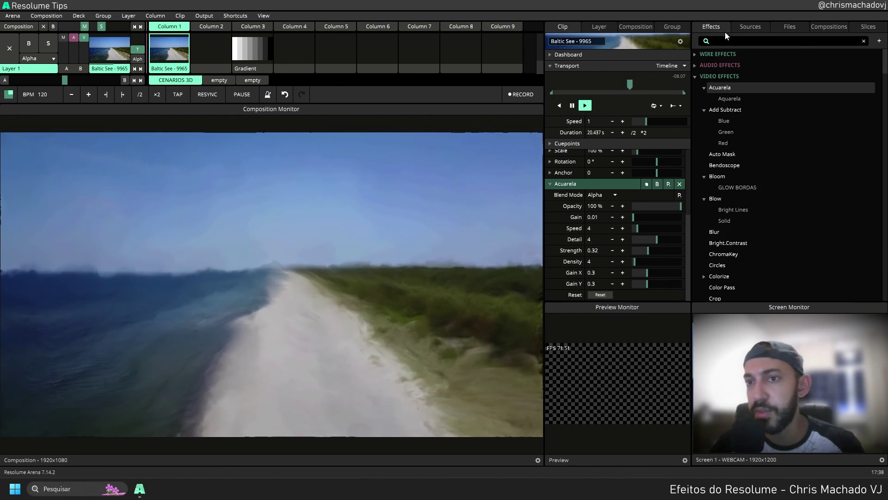
pyautogui.write('aqua')
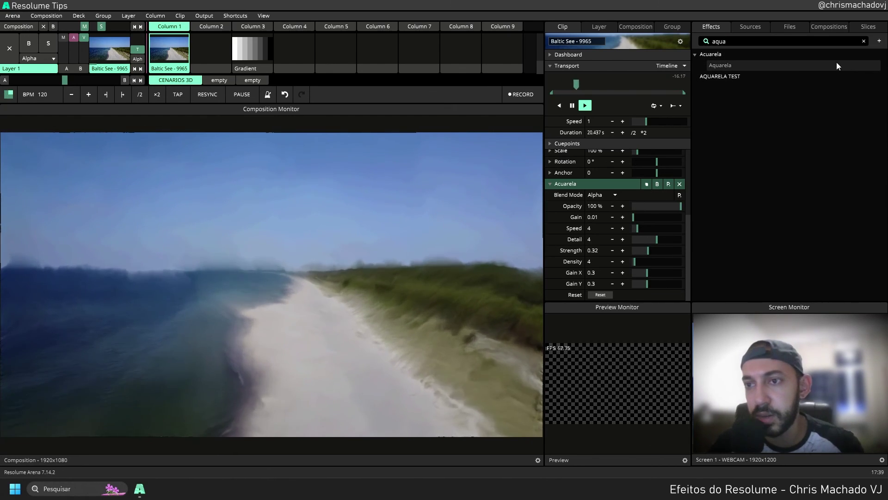
pyautogui.rightClick(784, 65)
pyautogui.click(754, 78)
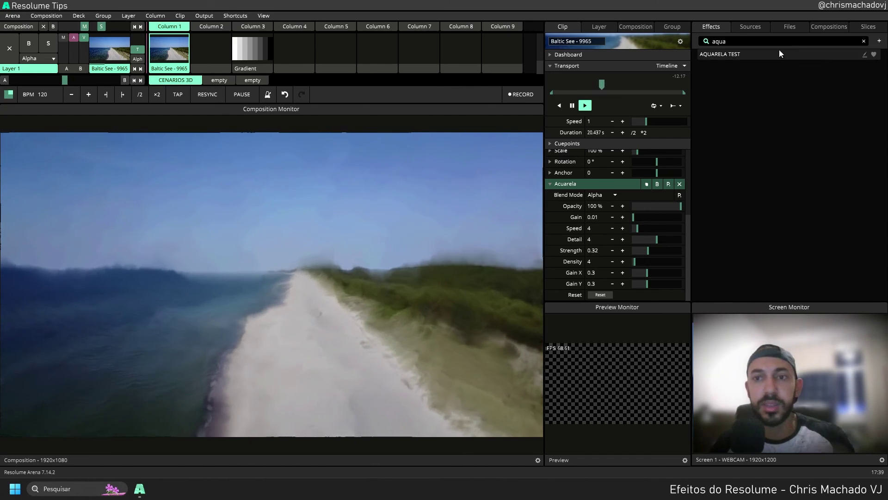
pyautogui.click(782, 26)
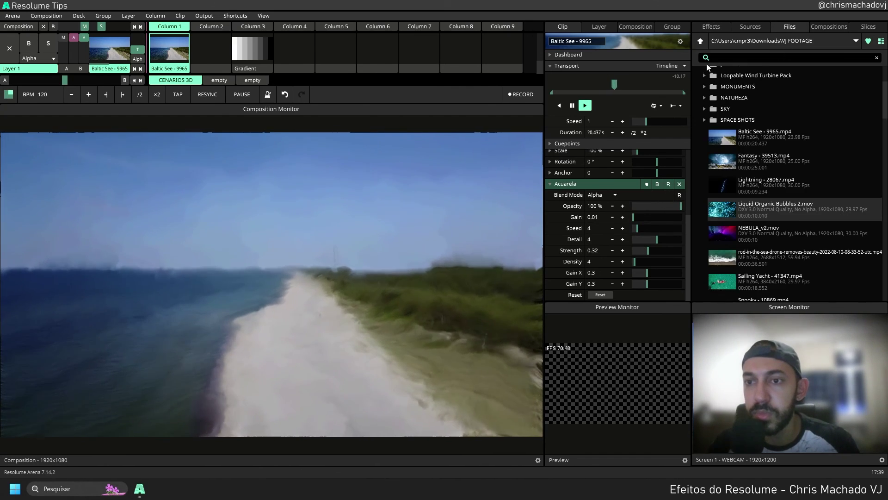
pyautogui.click(748, 28)
pyautogui.click(714, 27)
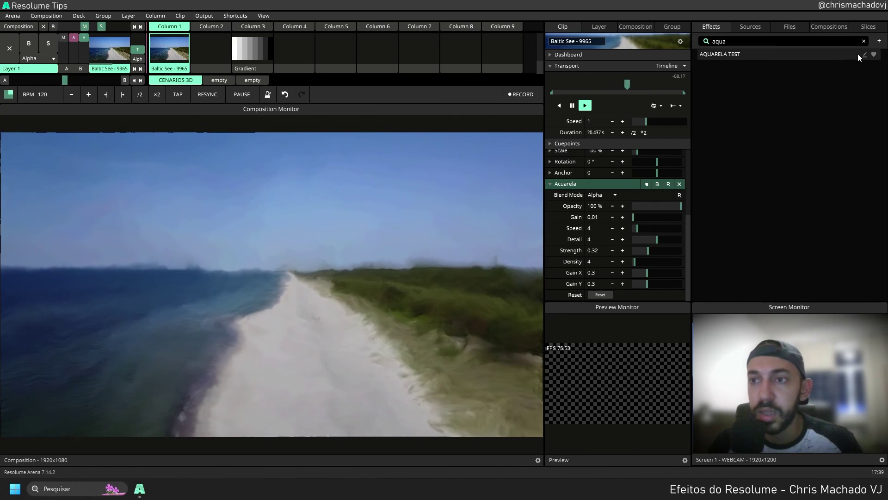
pyautogui.click(863, 40)
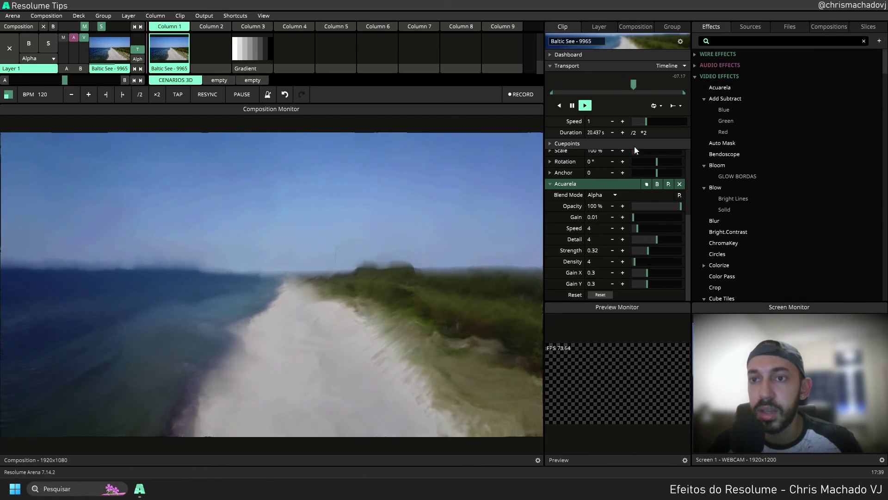
# - Bypass the Acuarela effect to compare the clip without it, and re-enable the effect
pyautogui.click(648, 184)
pyautogui.click(647, 184)
pyautogui.click(648, 184)
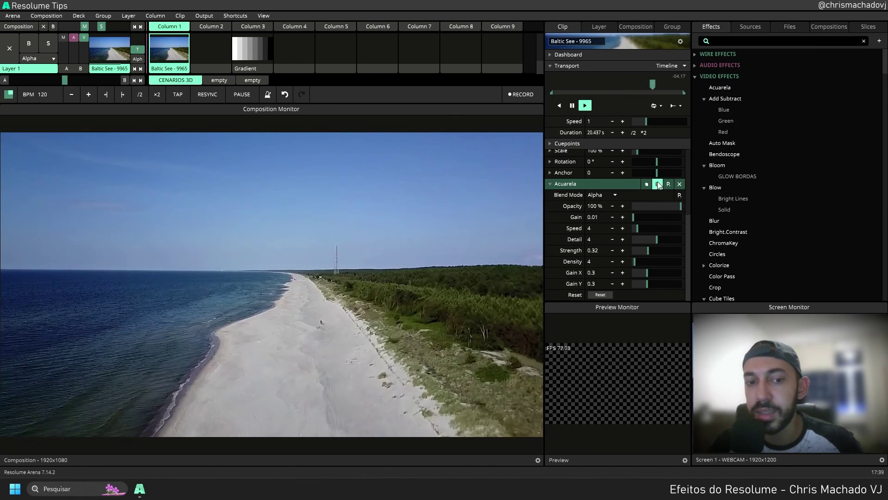
pyautogui.click(658, 183)
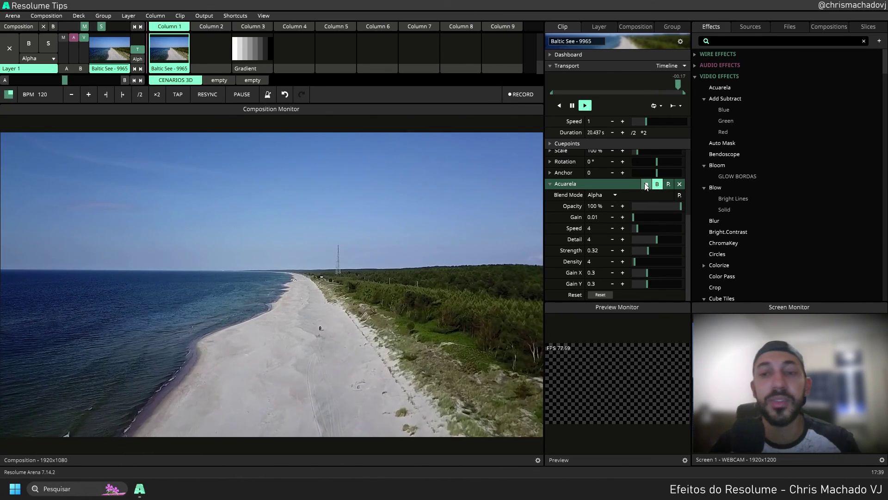
pyautogui.click(657, 185)
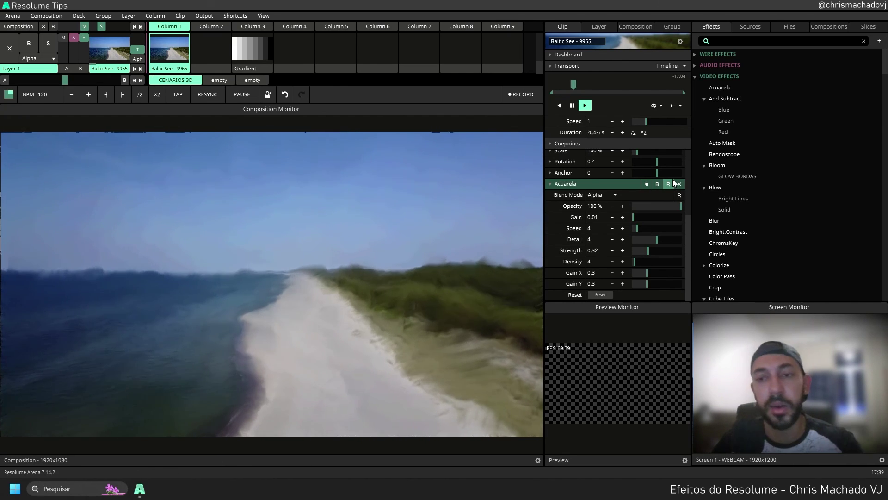
# - Fork the Acuarela effect as a Wire project named "AQUARELA", view its node patch, and return to Arena
pyautogui.click(644, 185)
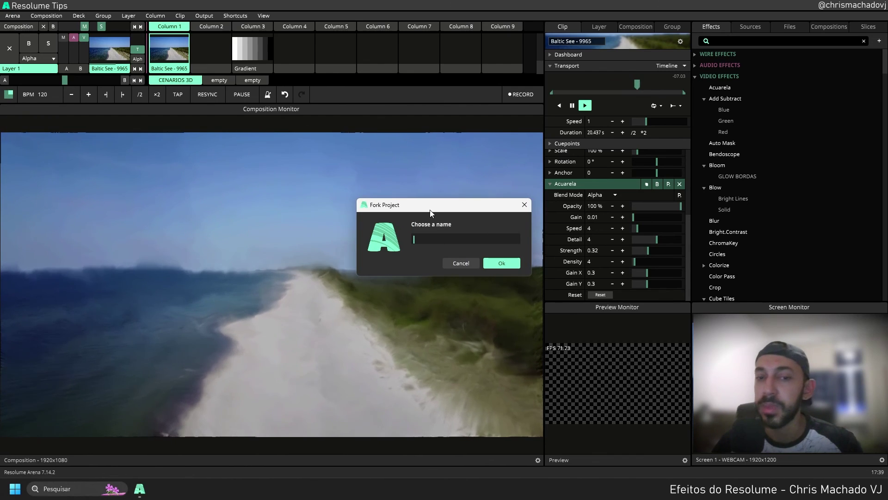
pyautogui.moveTo(430, 212); pyautogui.dragTo(404, 162)
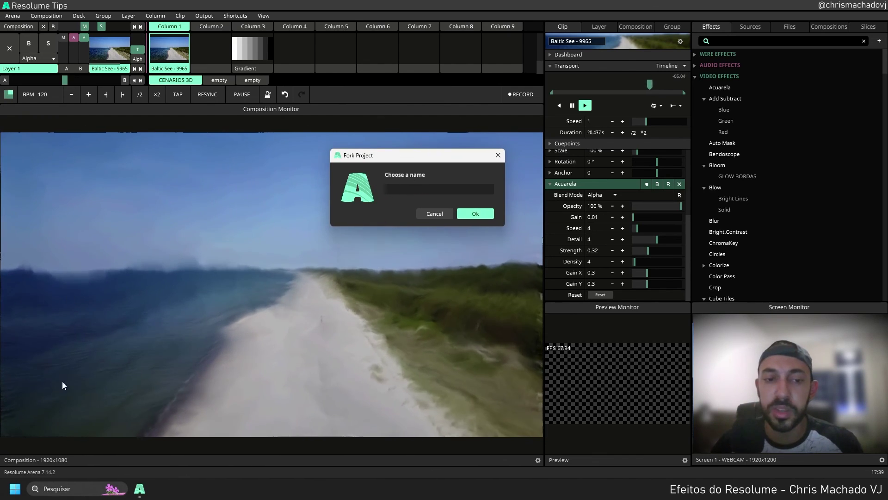
pyautogui.write('AQUAR')
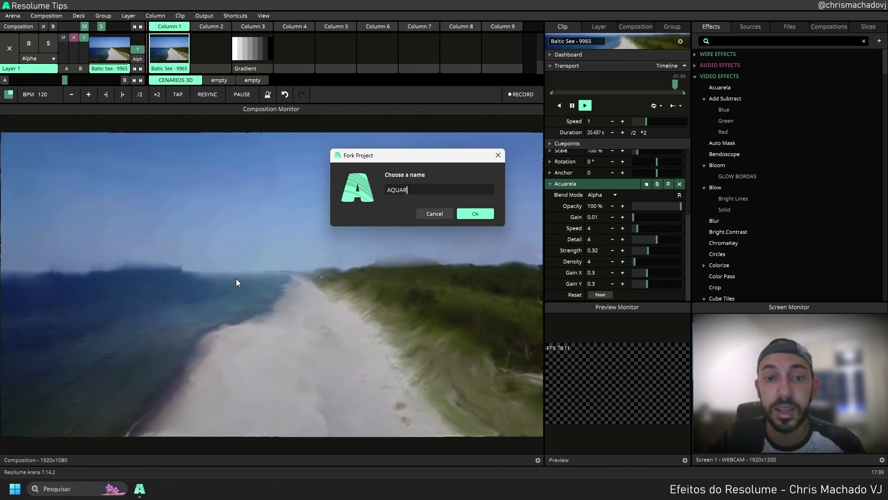
pyautogui.write('EL')
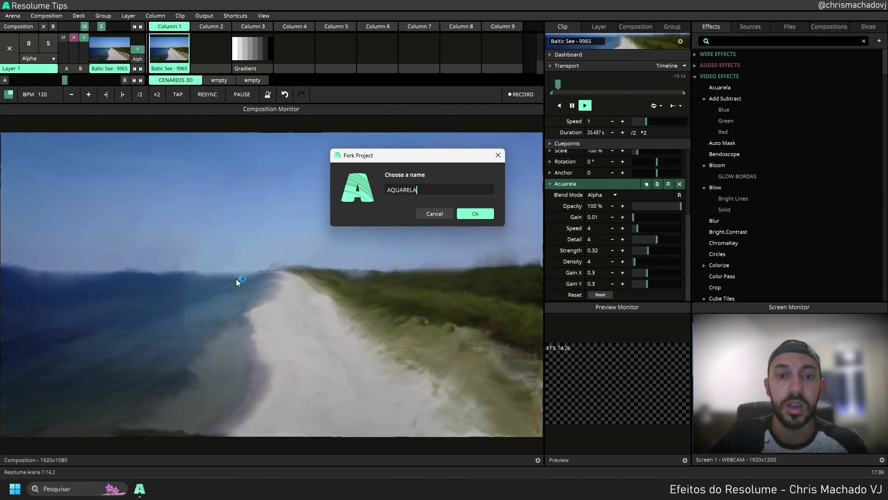
pyautogui.write('A')
pyautogui.press('Return')
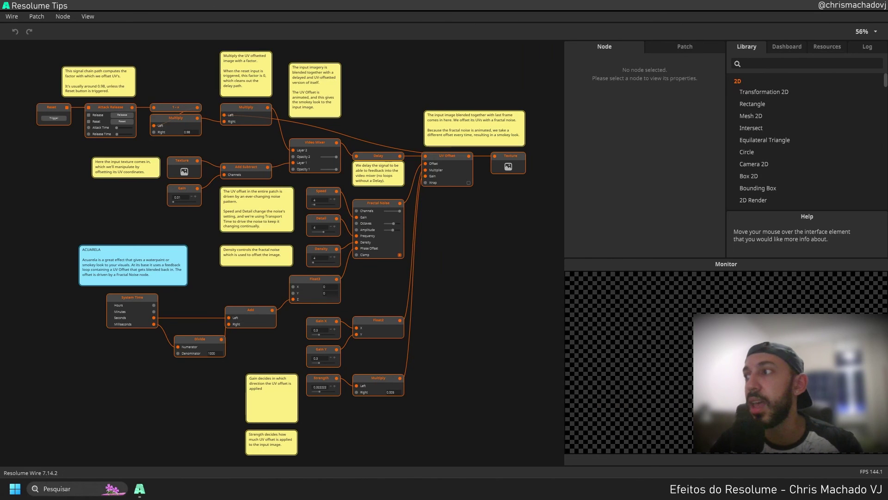
pyautogui.click(868, 11)
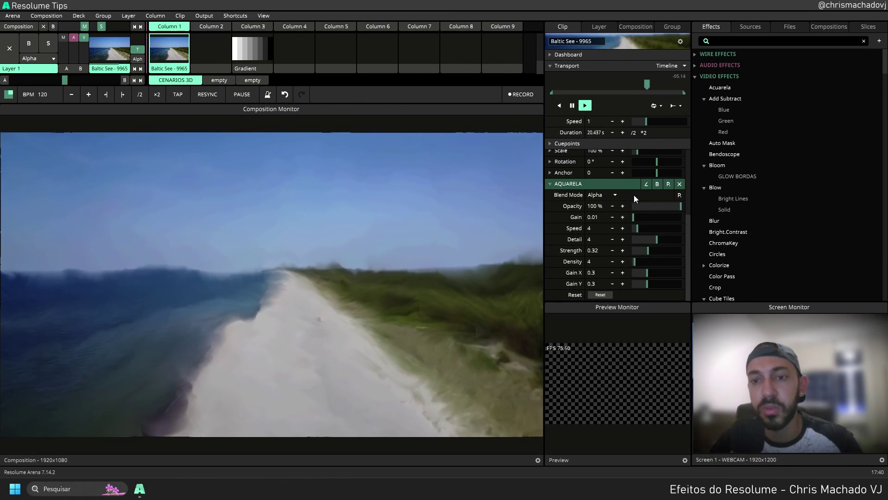
# - Undo and redo the replacement of Acuarela by the forked AQUARELA effect, reopen the fork's patch, and restore the original Acuarela
pyautogui.hotkey('ctrl', 'z')
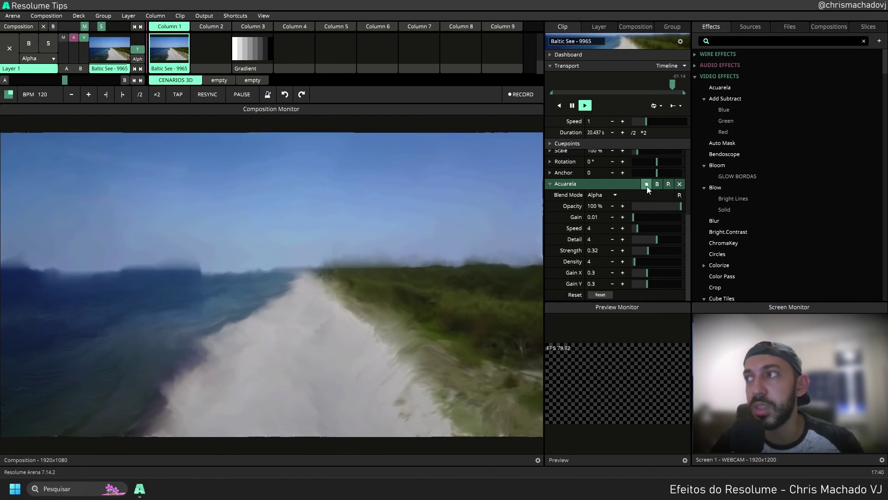
pyautogui.click(303, 94)
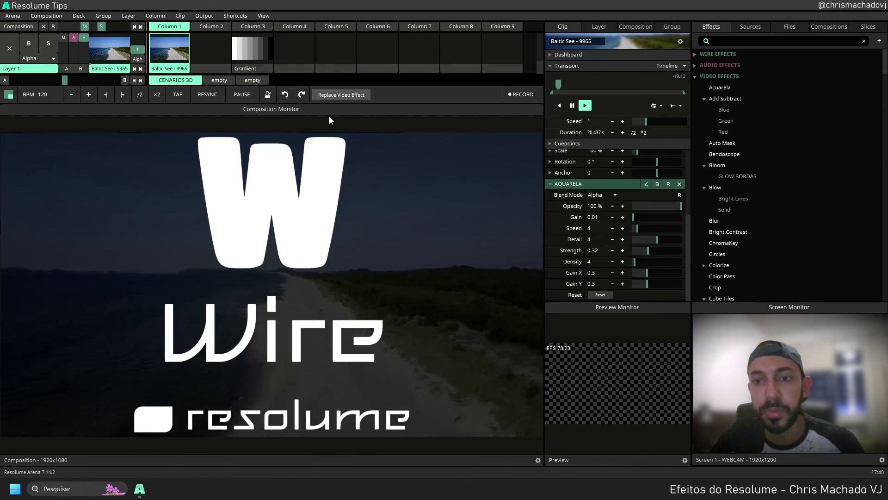
pyautogui.click(646, 184)
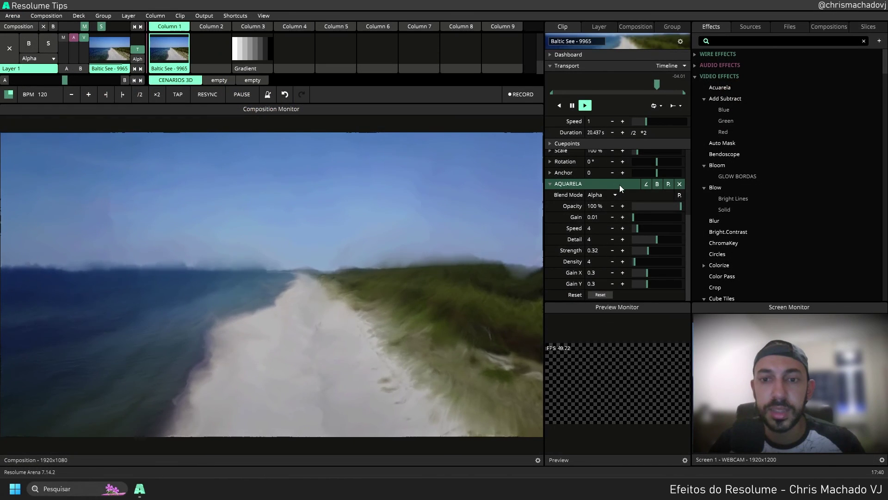
pyautogui.click(285, 94)
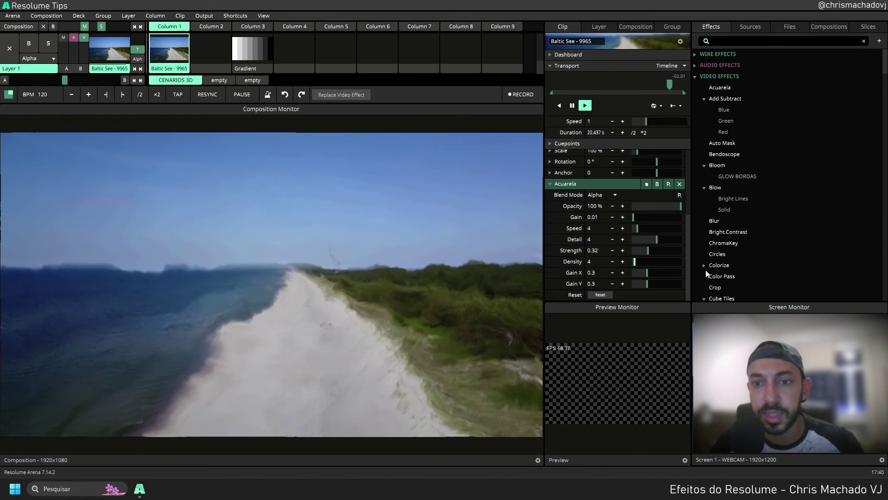
pyautogui.click(647, 183)
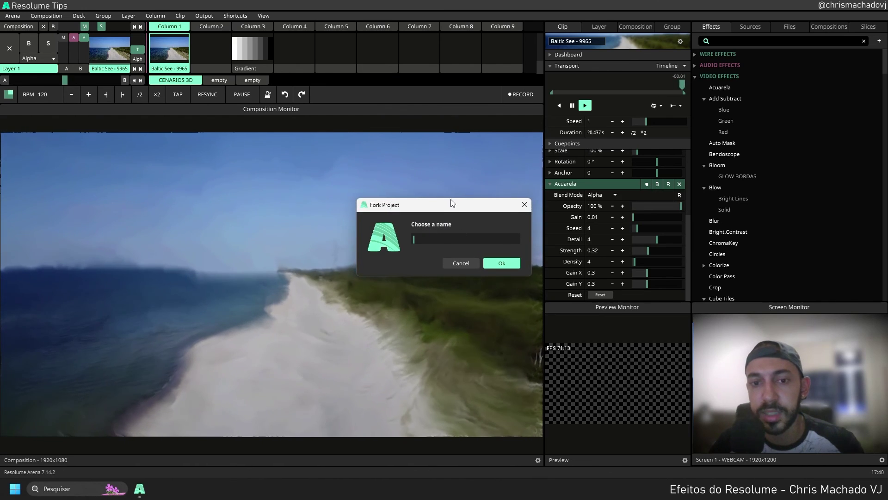
pyautogui.moveTo(452, 201); pyautogui.dragTo(476, 173)
pyautogui.click(540, 173)
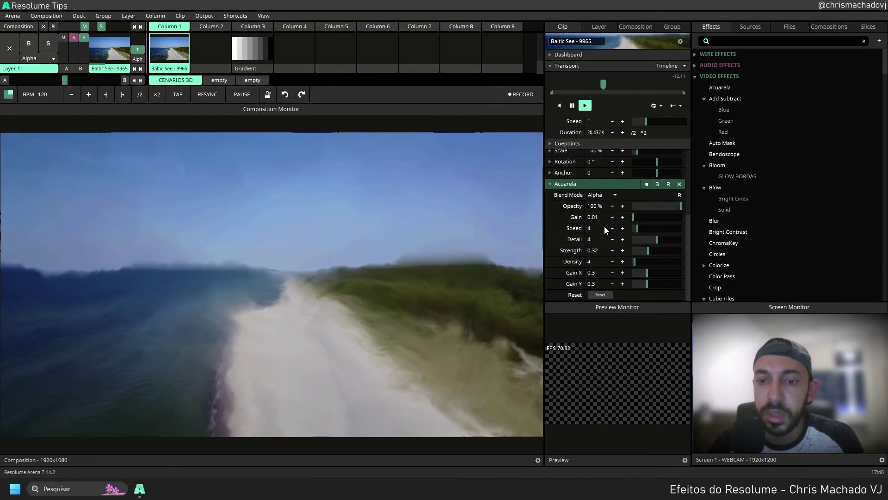
# - Remove the Acuarela effect from the Baltic See clip
pyautogui.click(679, 184)
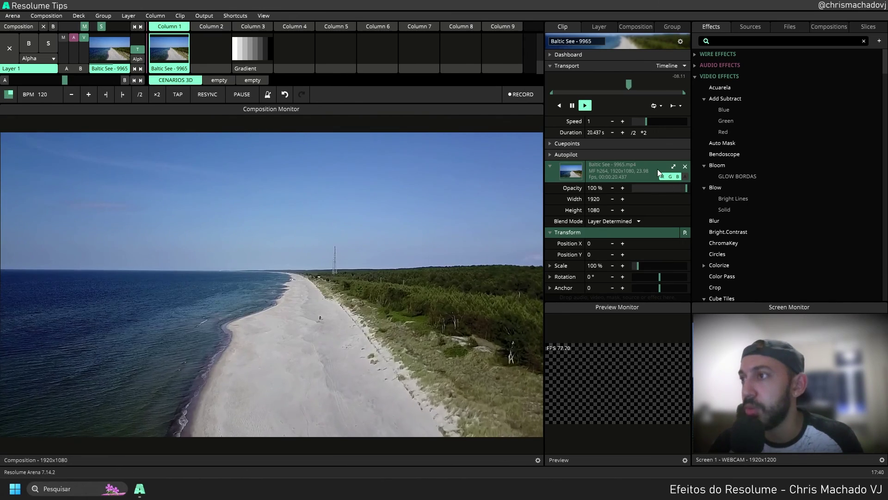